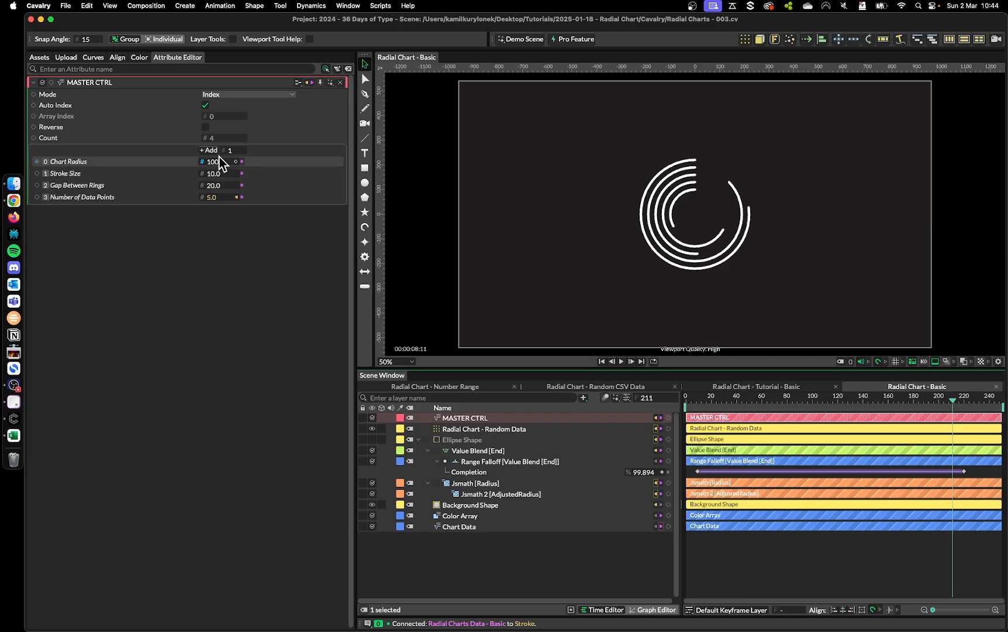
- Set the MASTER CTRL Chart Radius to 200, Stroke Size to 44 and Gap Between Rings to 27, previewing the chart at frame 187
mouse_move(218, 159)
mouse_down()
mouse_move(247, 167)
mouse_move(238, 161)
mouse_up()
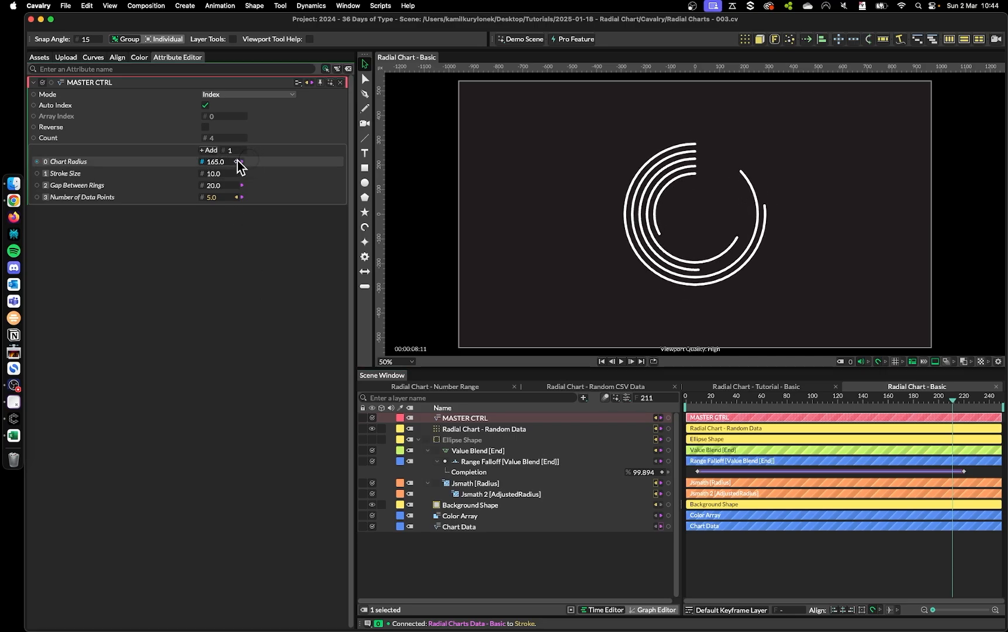
text(200)
key(Tab)
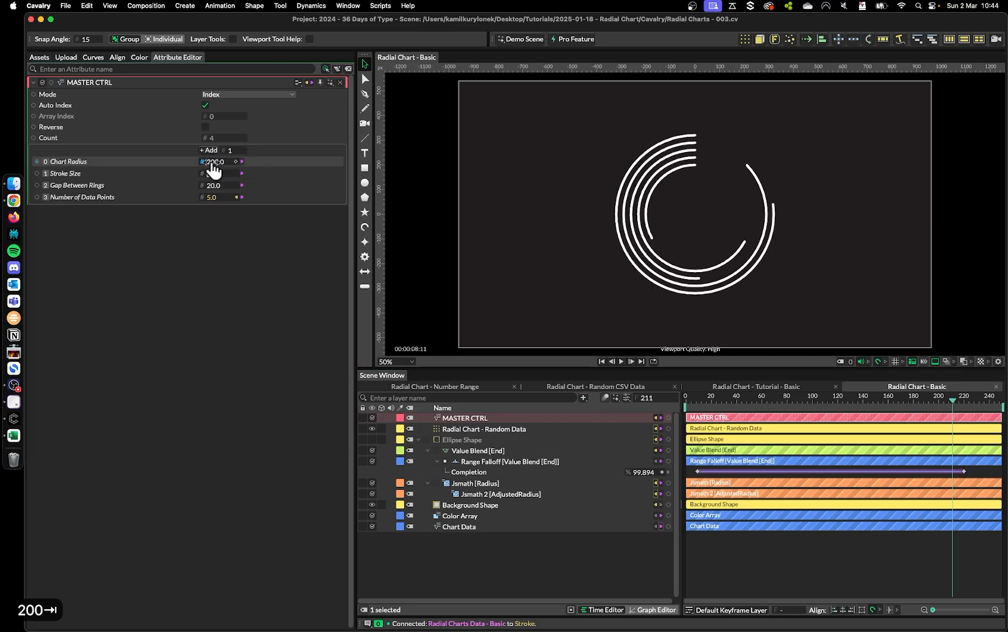
text(20)
key(Return)
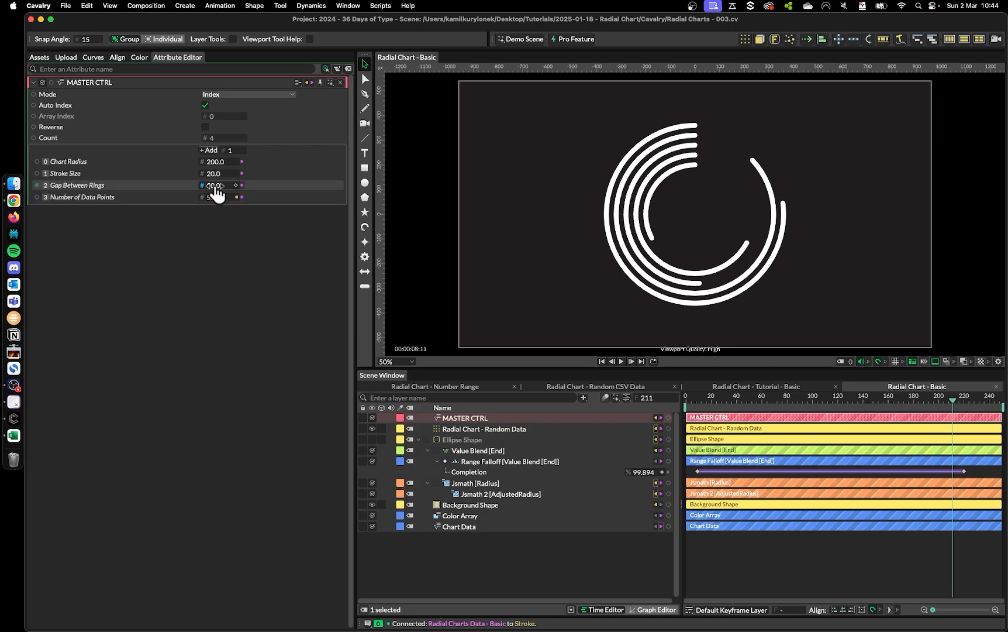
mouse_move(218, 173)
mouse_down()
mouse_move(231, 172)
mouse_move(228, 188)
mouse_up()
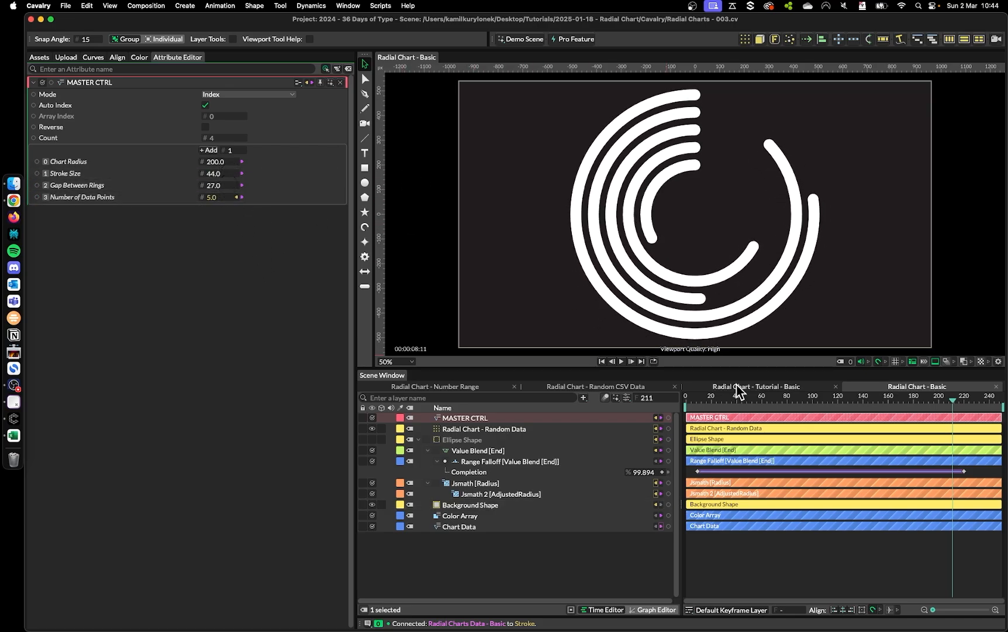
drag(959, 401, 922, 403)
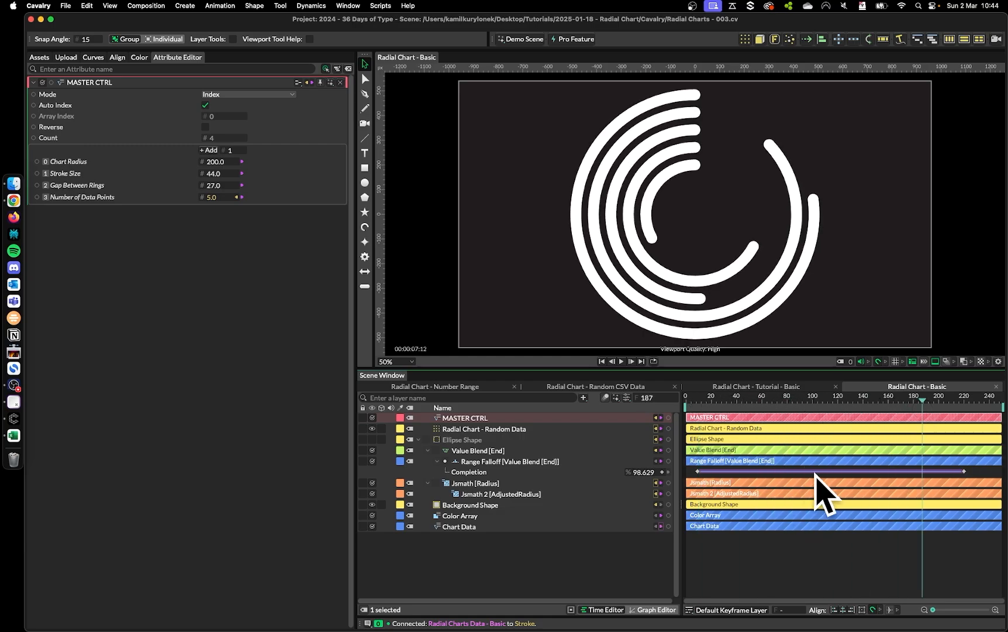
- Open the Radial Chart - Tutorial - Basic composition and delete its Cavalry 2.3.2 text layer
click(755, 388)
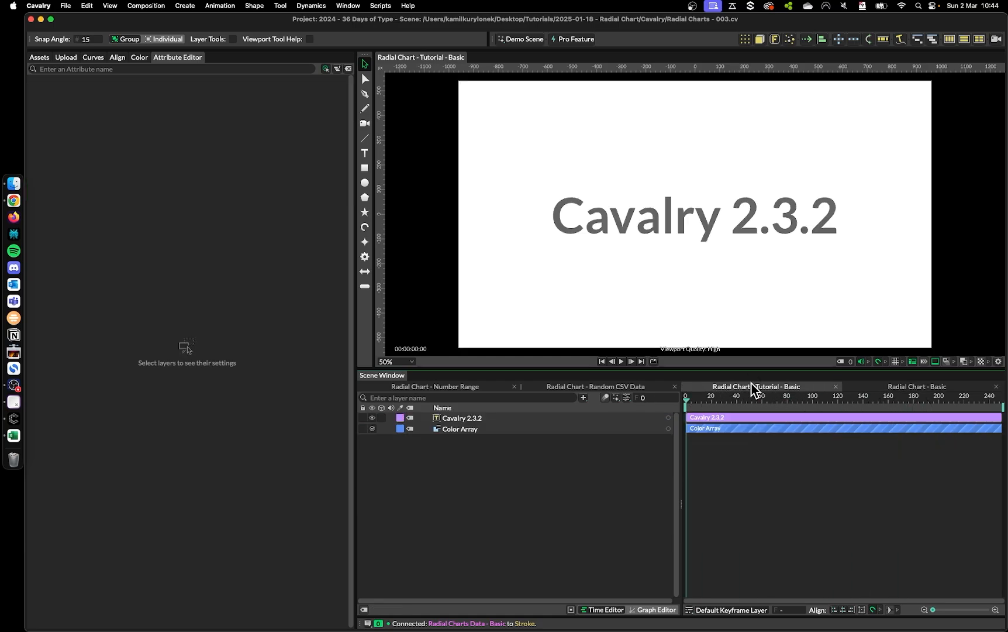
click(473, 417)
key(BackSpace)
- Switch to Excel and review the Project Progress values in column A of the Radial Charts Data - Basic sheet
click(13, 439)
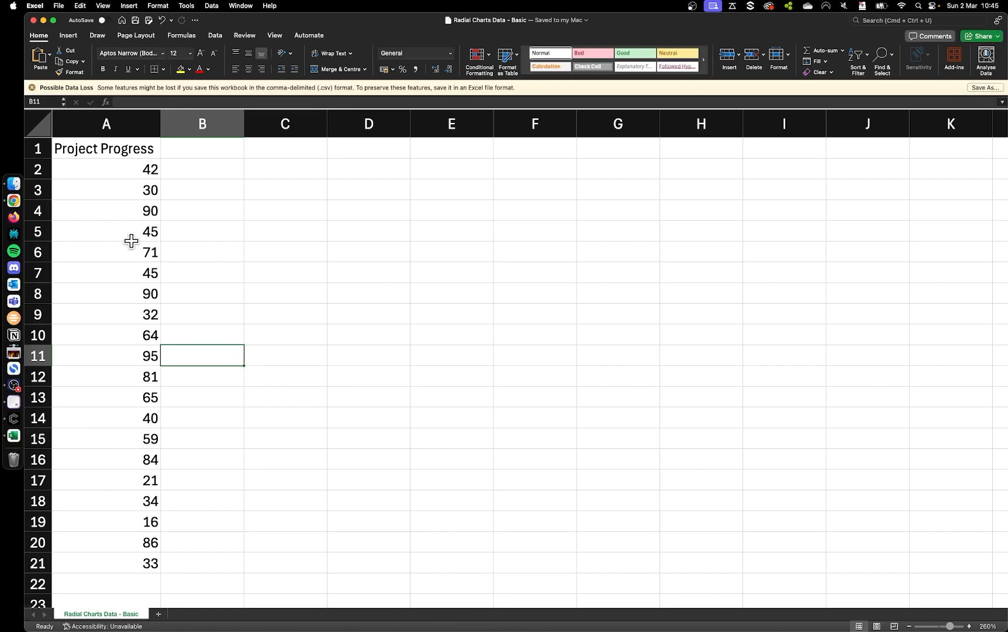
click(109, 123)
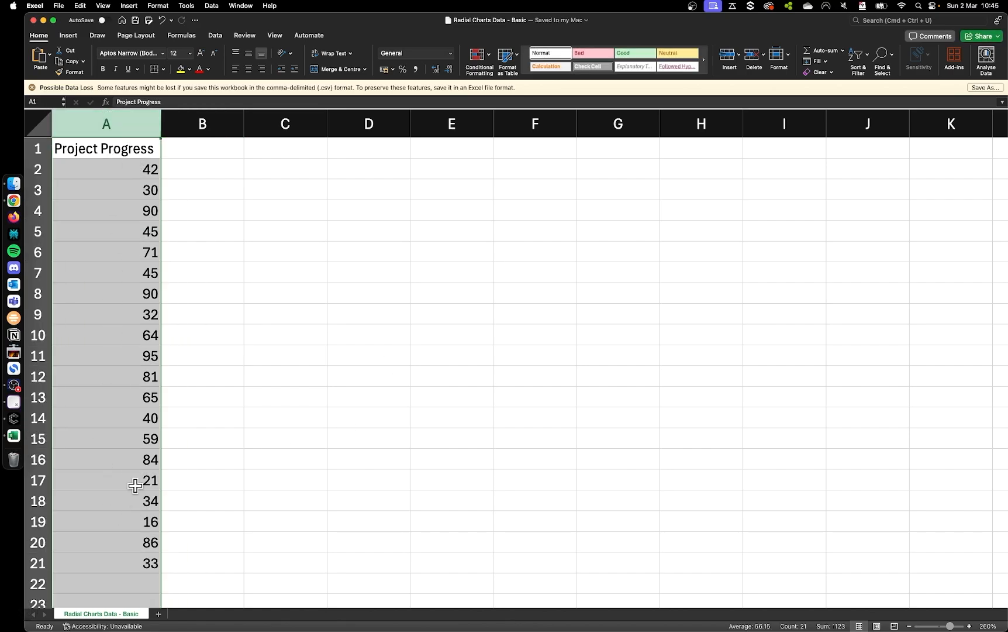
click(224, 402)
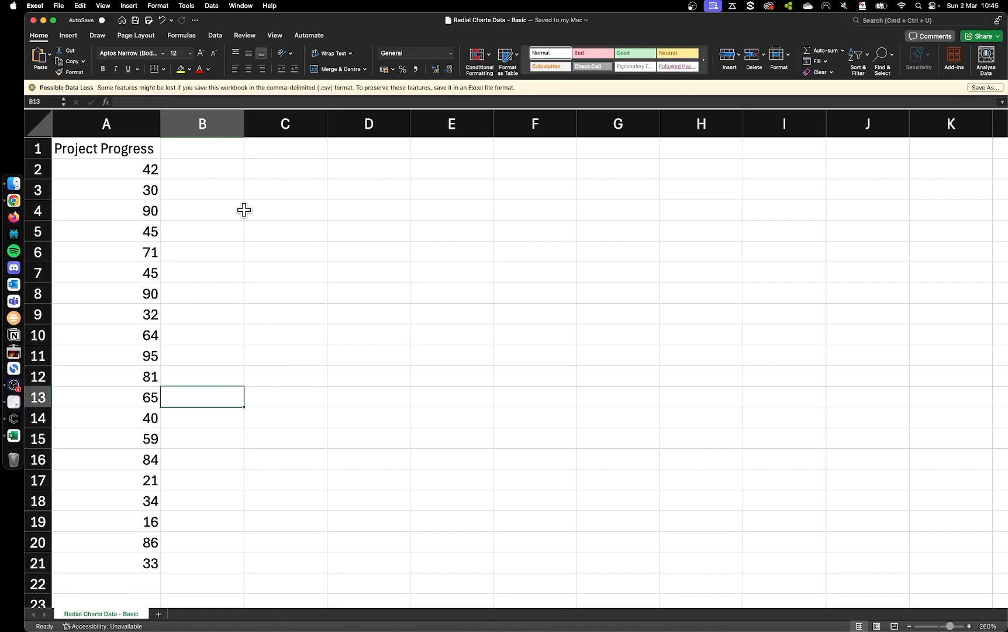
click(115, 356)
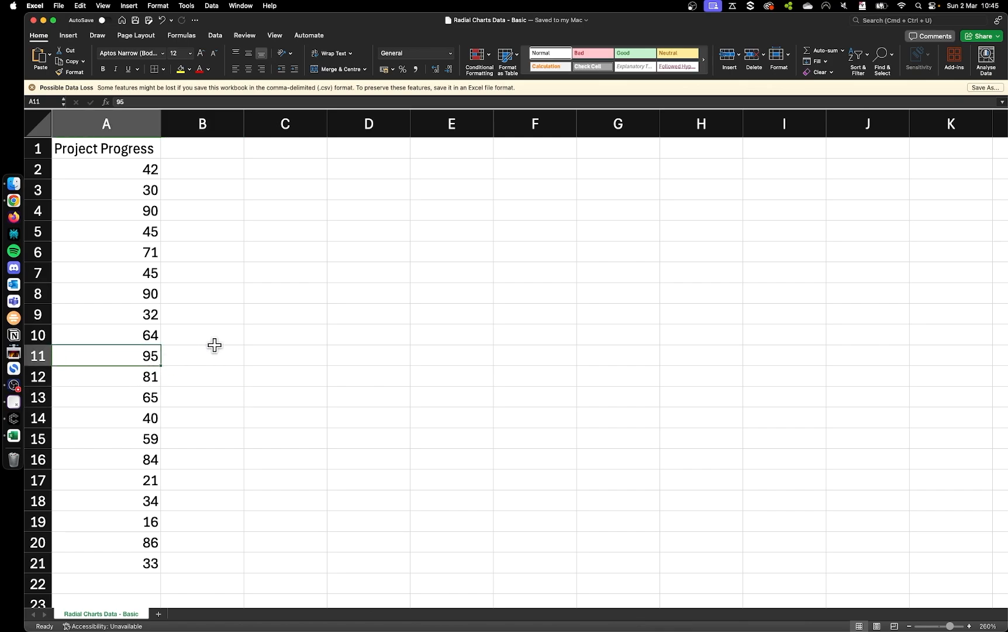
- Return to Cavalry and add the Radial Charts Data - Basic CSV asset to the tutorial composition
key(super+Tab)
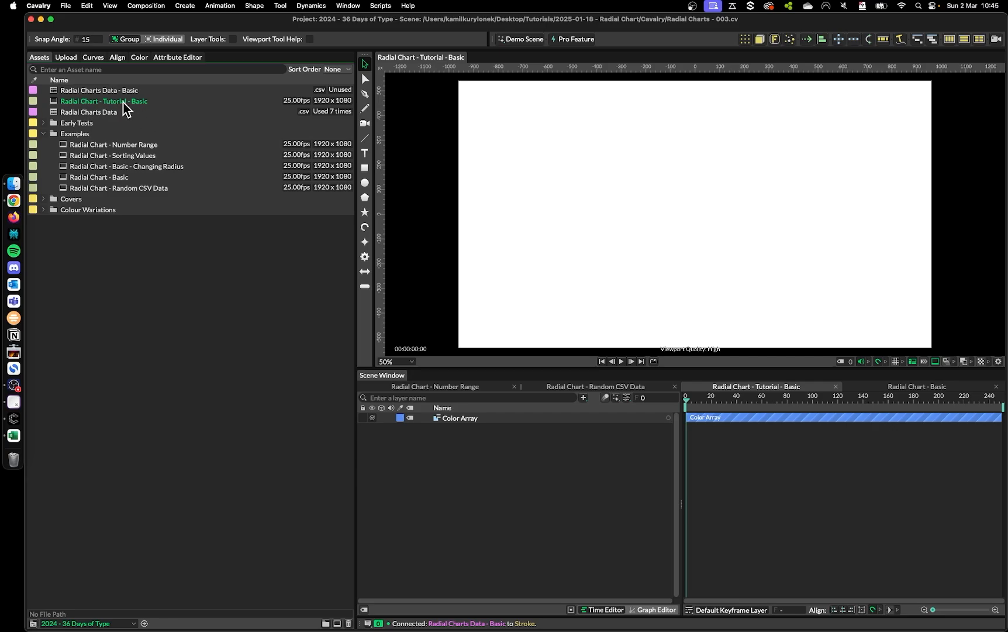
drag(117, 91, 494, 524)
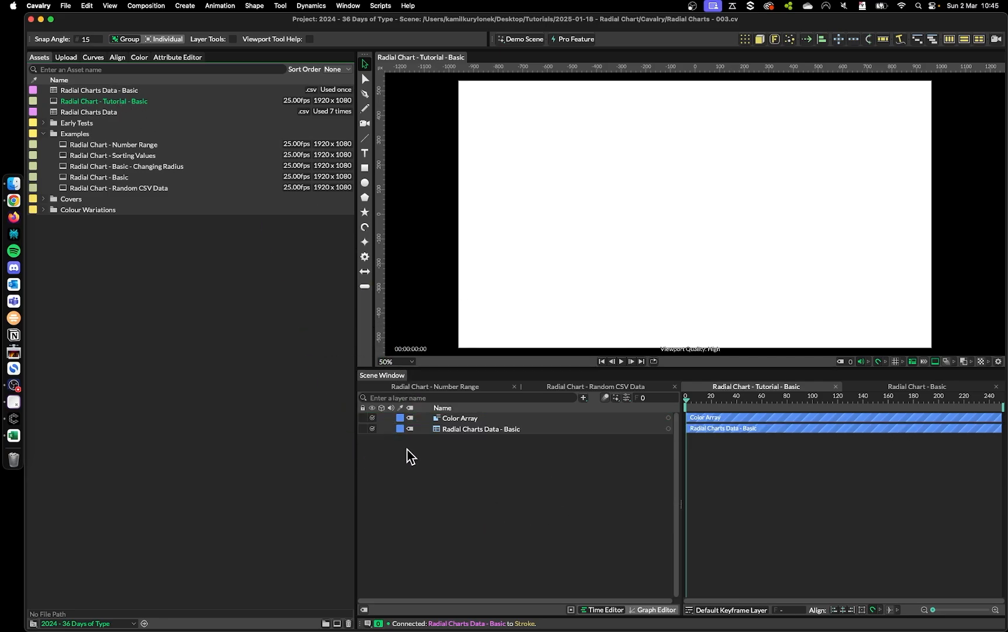
click(183, 56)
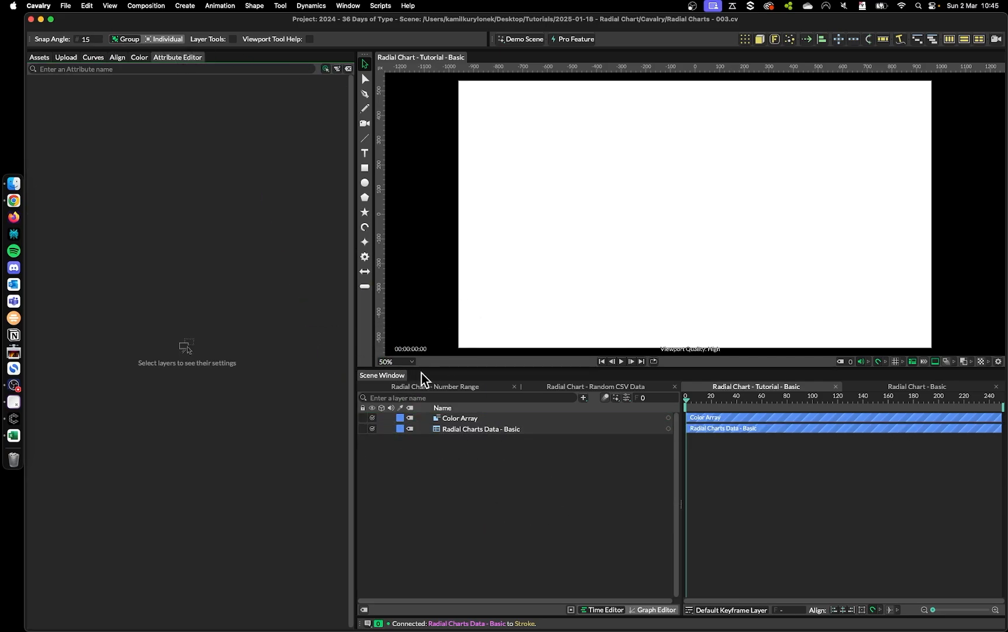
- Create an ellipse with a radius of 200, turn off its fill and give it a stroke 20 wide
click(365, 183)
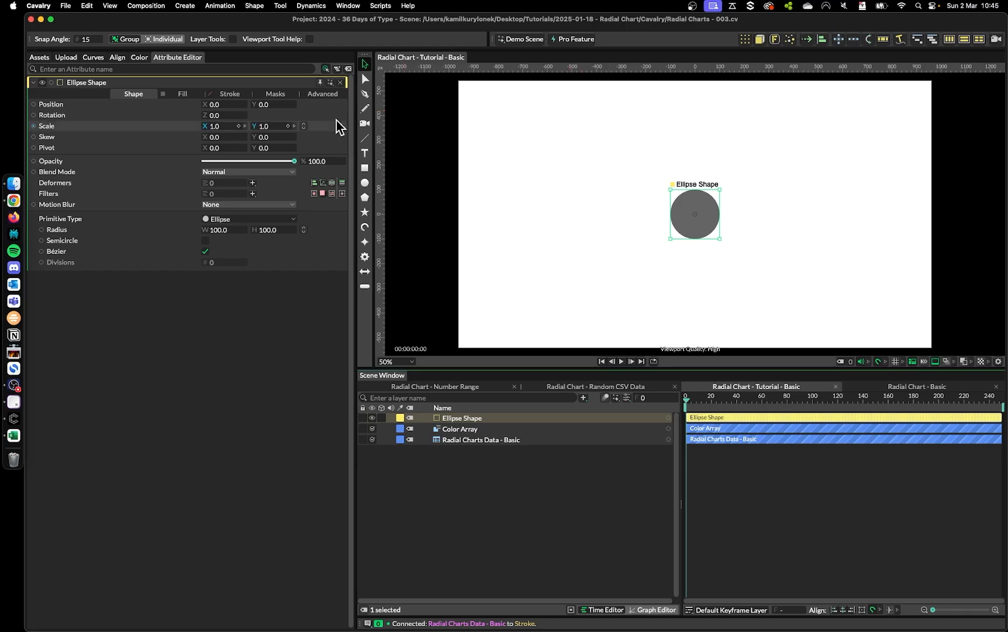
click(162, 94)
click(221, 93)
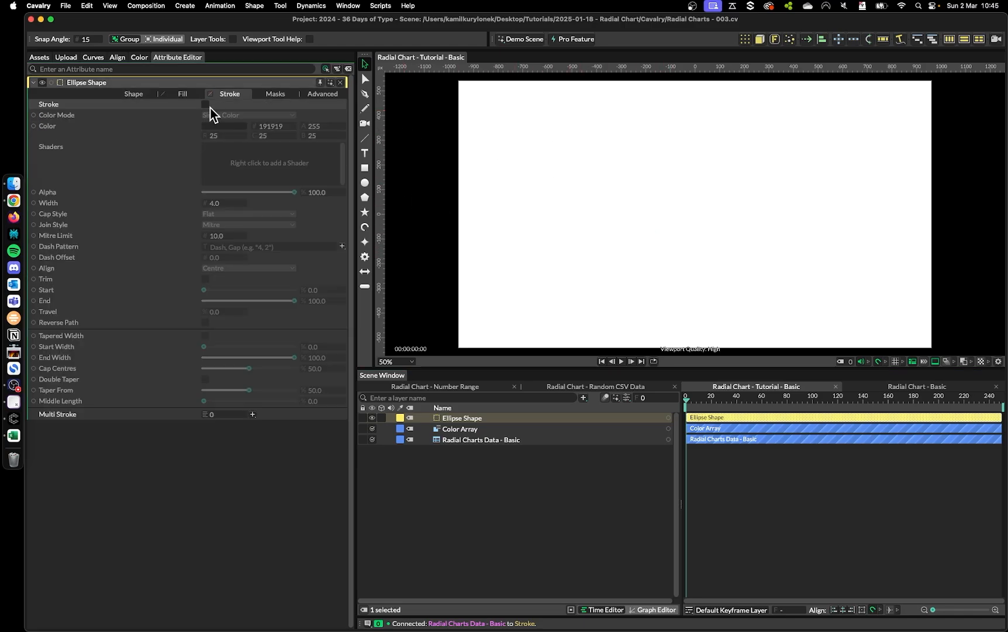
click(205, 105)
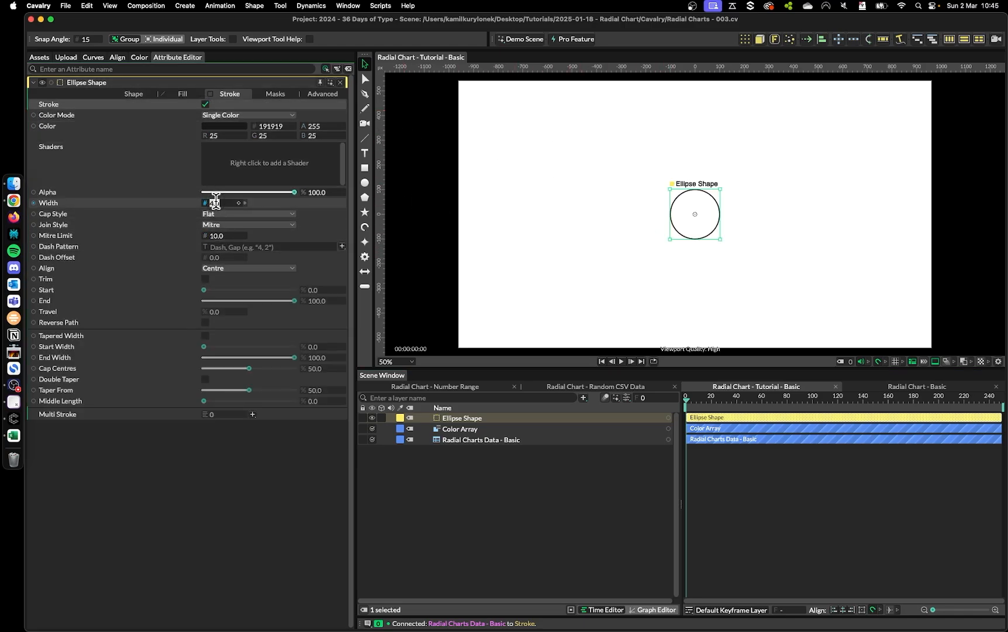
text(20)
key(Return)
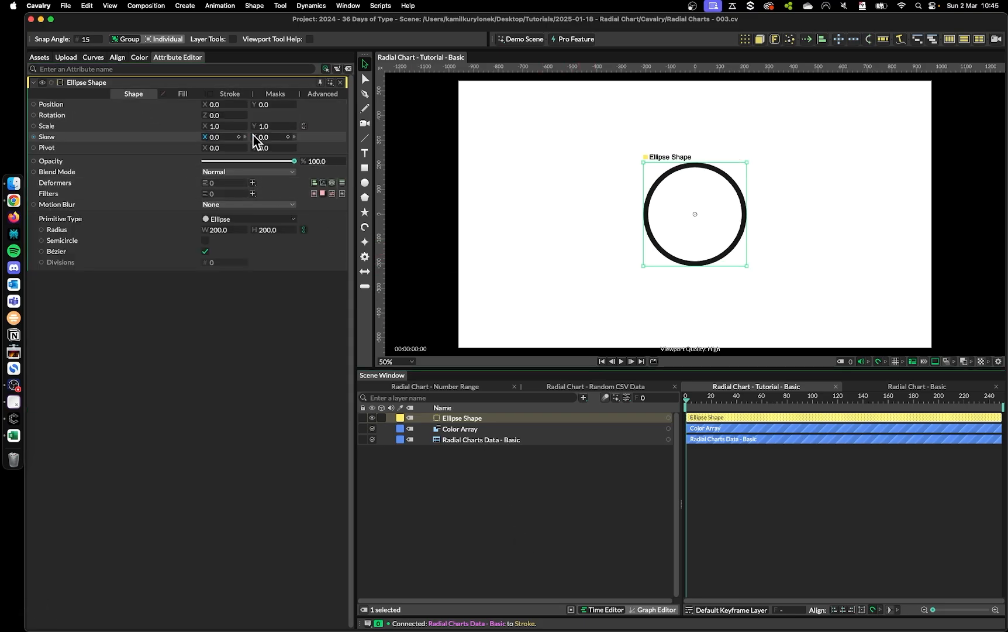
- Enable Trim on the ellipse's stroke and connect the Radial Charts Data - Basic layer to its End value
click(230, 93)
click(205, 279)
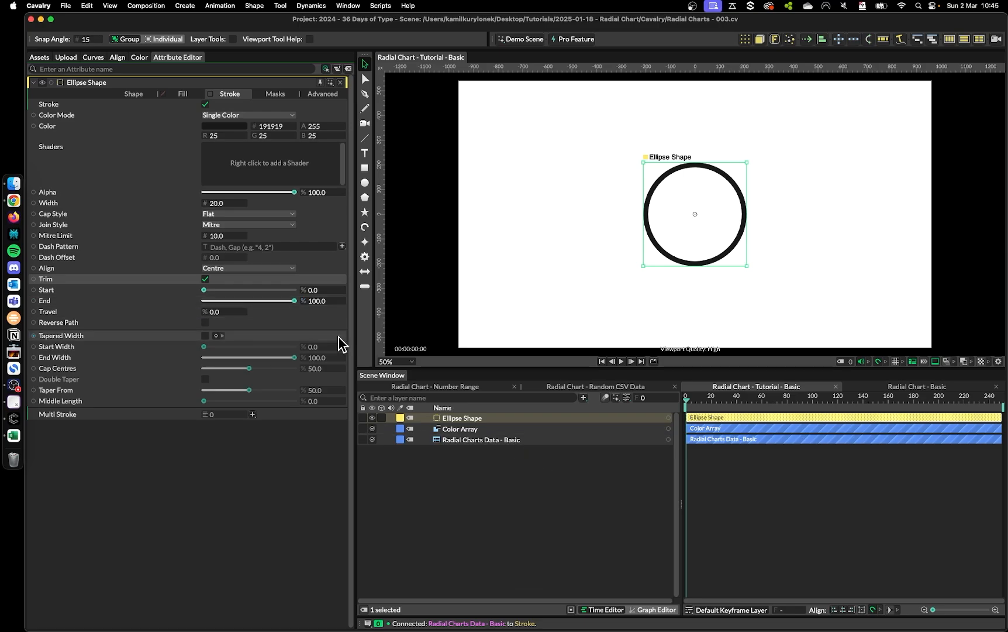
mouse_move(294, 301)
mouse_down()
mouse_move(221, 305)
mouse_move(315, 310)
mouse_up()
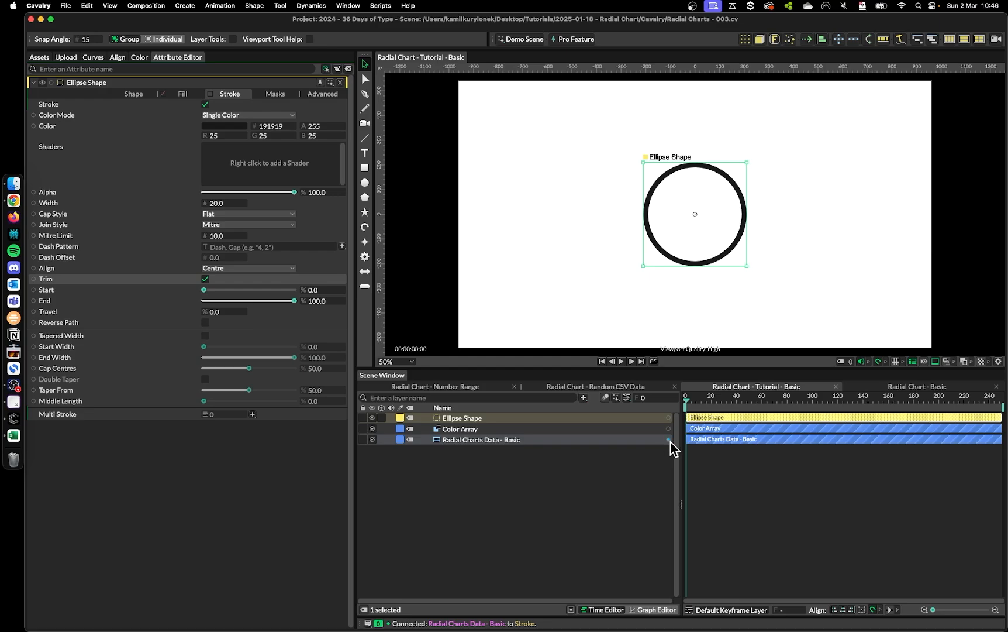
drag(670, 440, 337, 298)
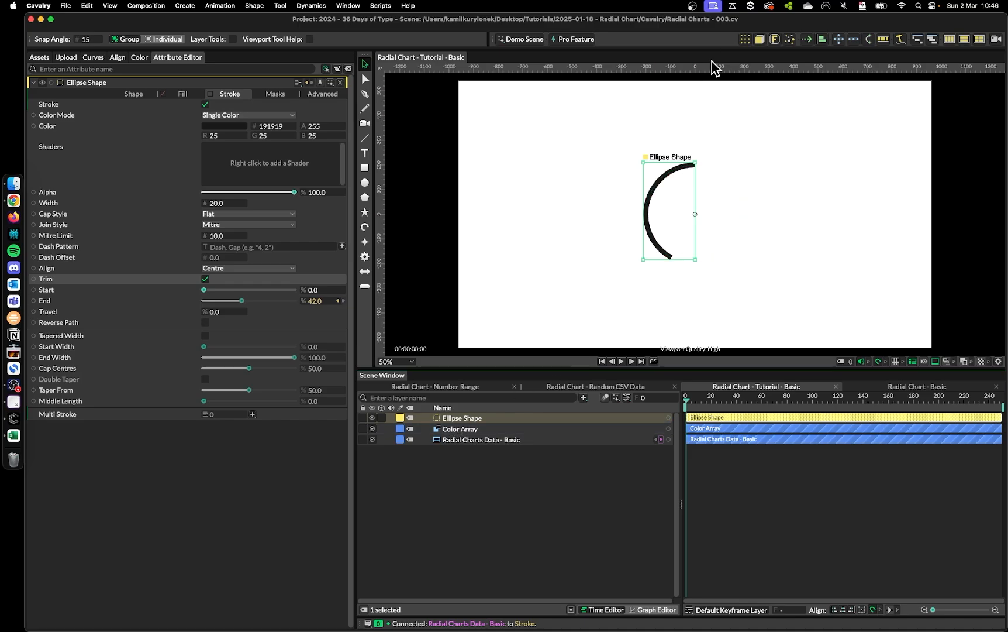
- Duplicate the ellipse with a Duplicator using Point distribution and a count of 10
click(748, 38)
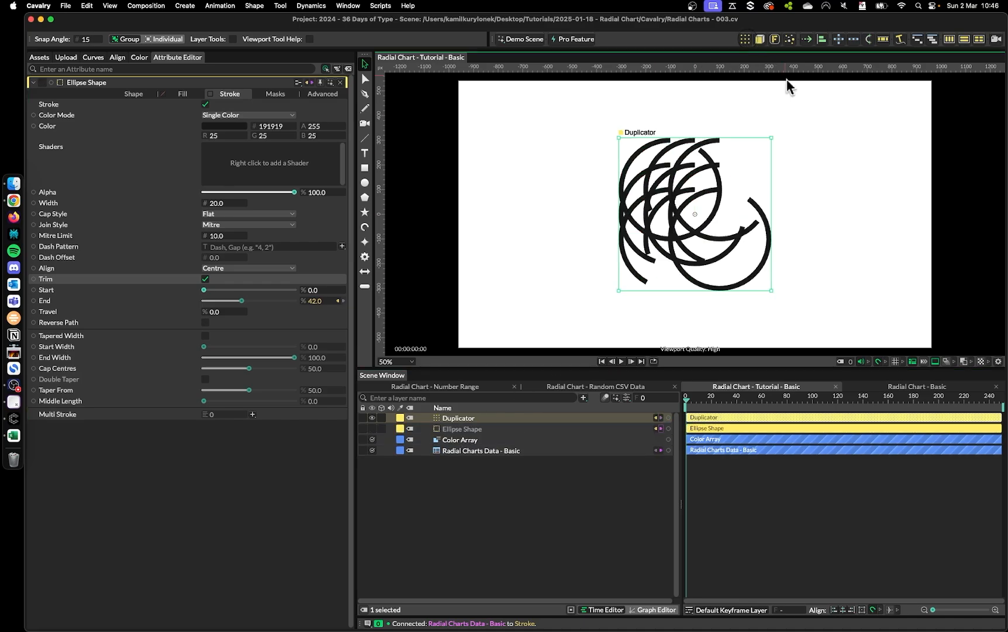
click(231, 229)
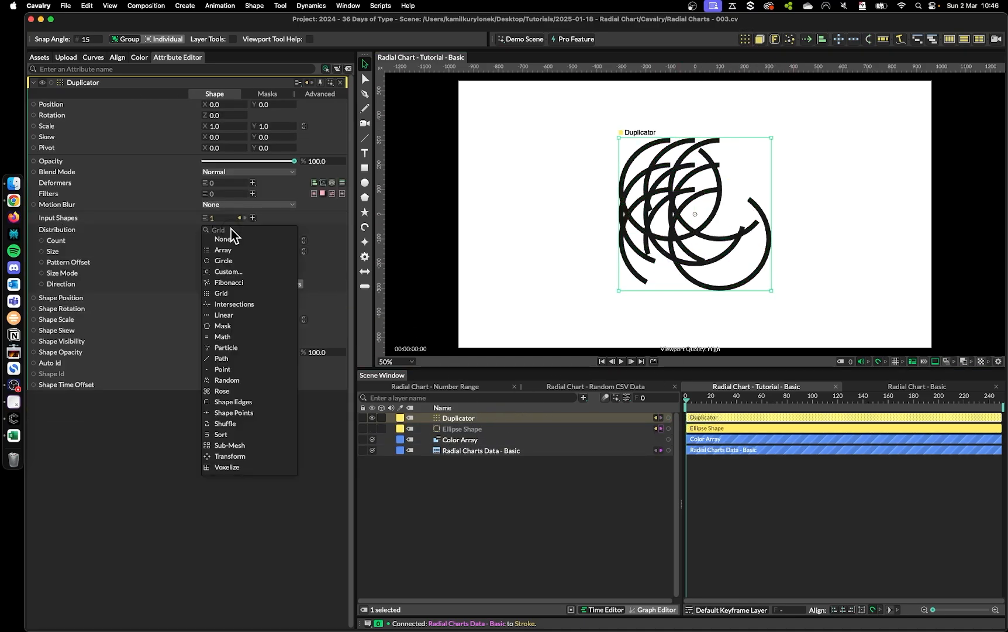
click(223, 369)
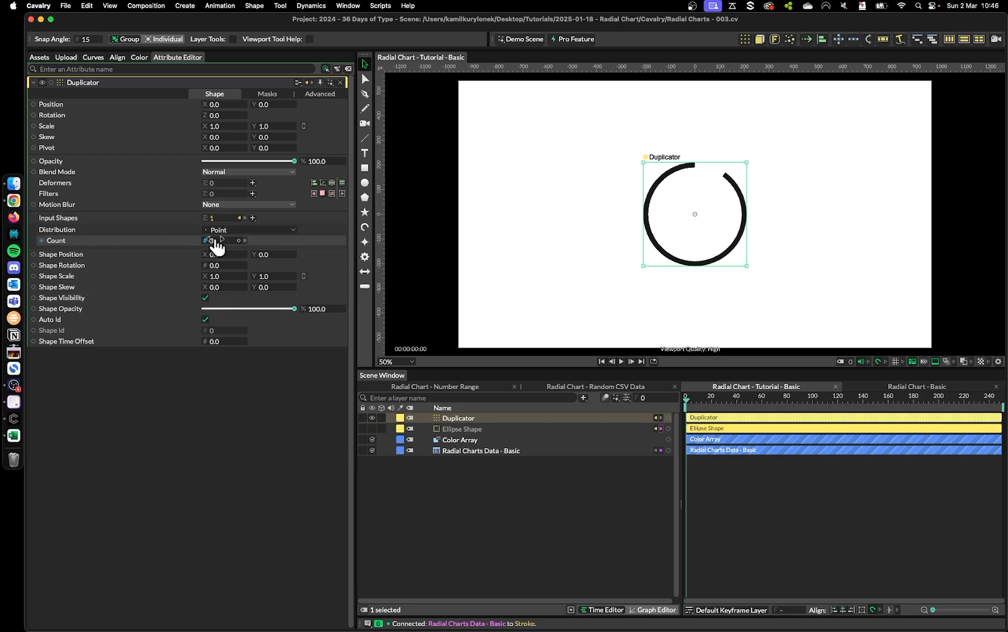
key(Return)
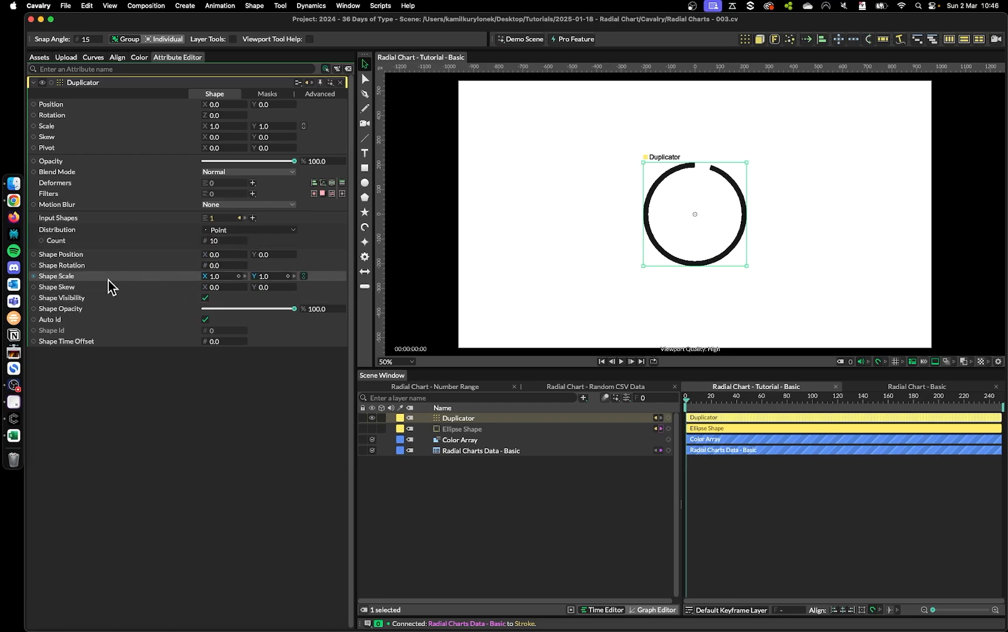
- Add a Stagger behaviour to the Duplicator's Shape Scale, with a minimum of 0.1 and a maximum of 1
right_click(77, 278)
mouse_move(157, 331)
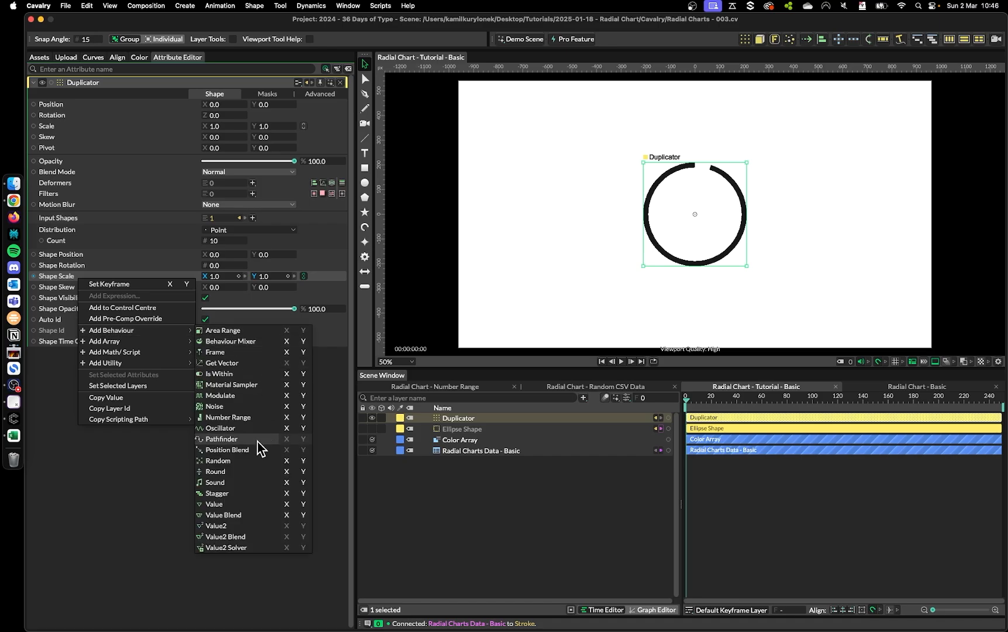
click(245, 493)
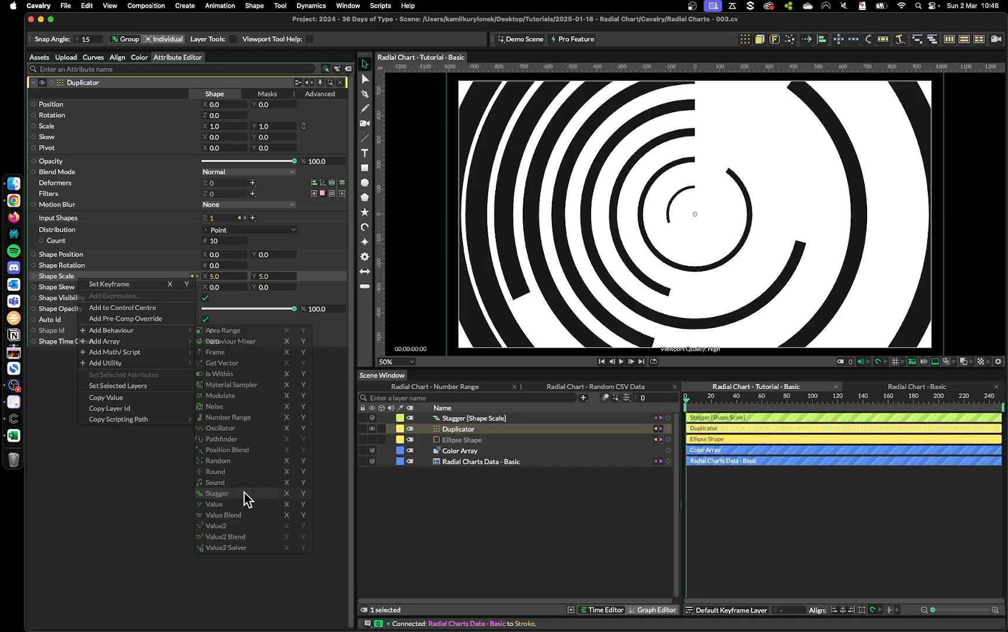
click(476, 418)
click(227, 115)
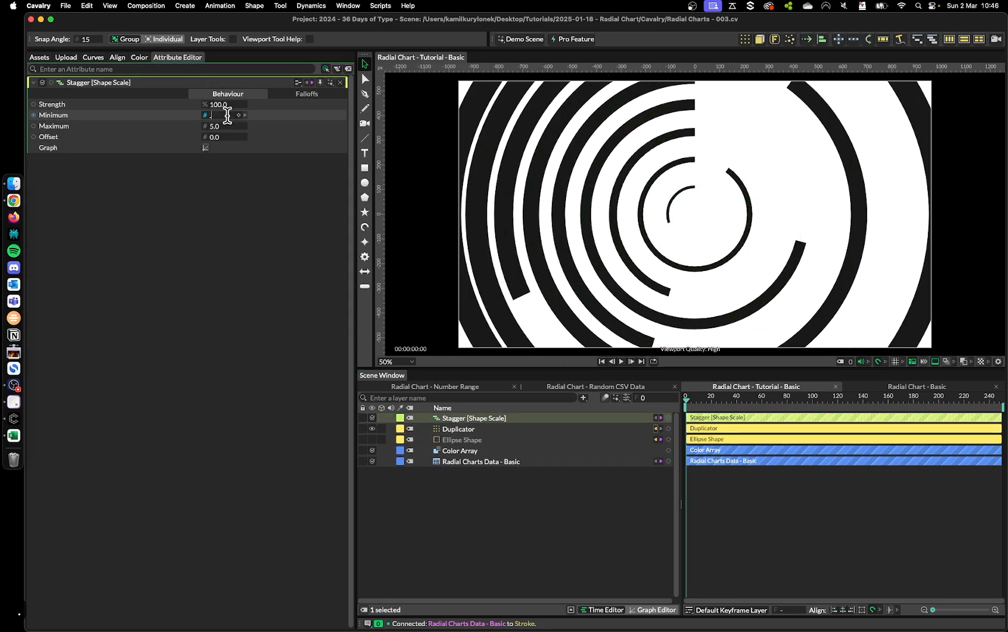
text(.1)
key(Tab)
text(1)
key(Tab)
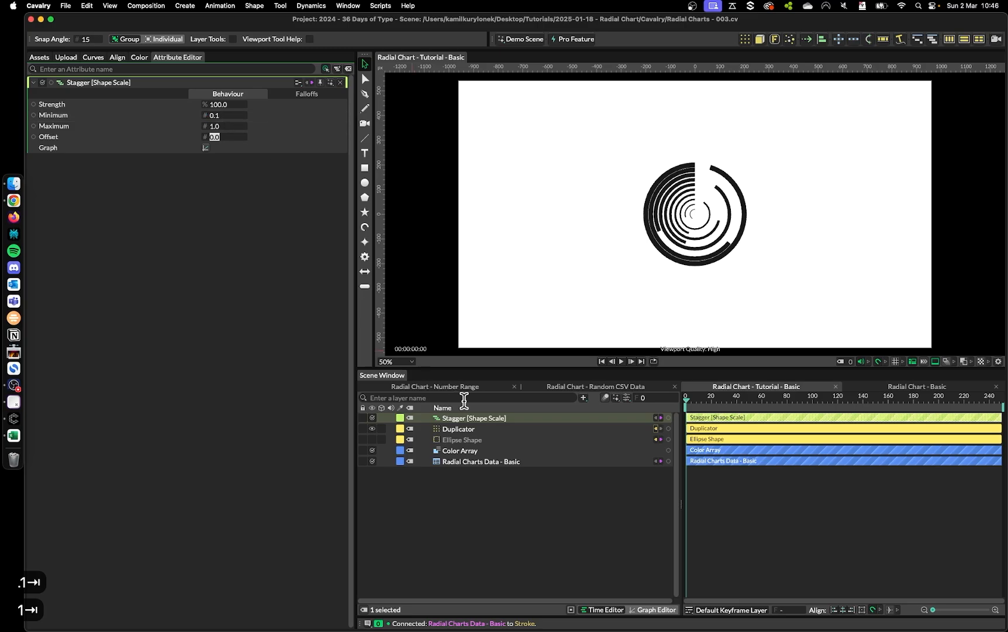
- Inspect the scaled rings' stroke thickness and set the Shape Scale Stagger's maximum to 1.5
click(562, 513)
scroll(777, 199, up, 2)
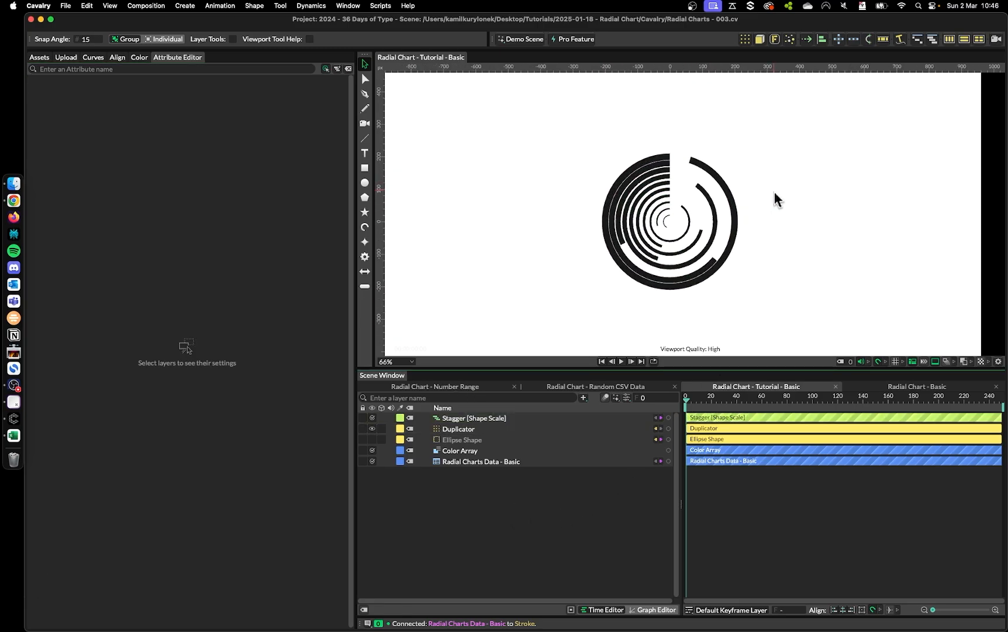
scroll(772, 205, up, 3)
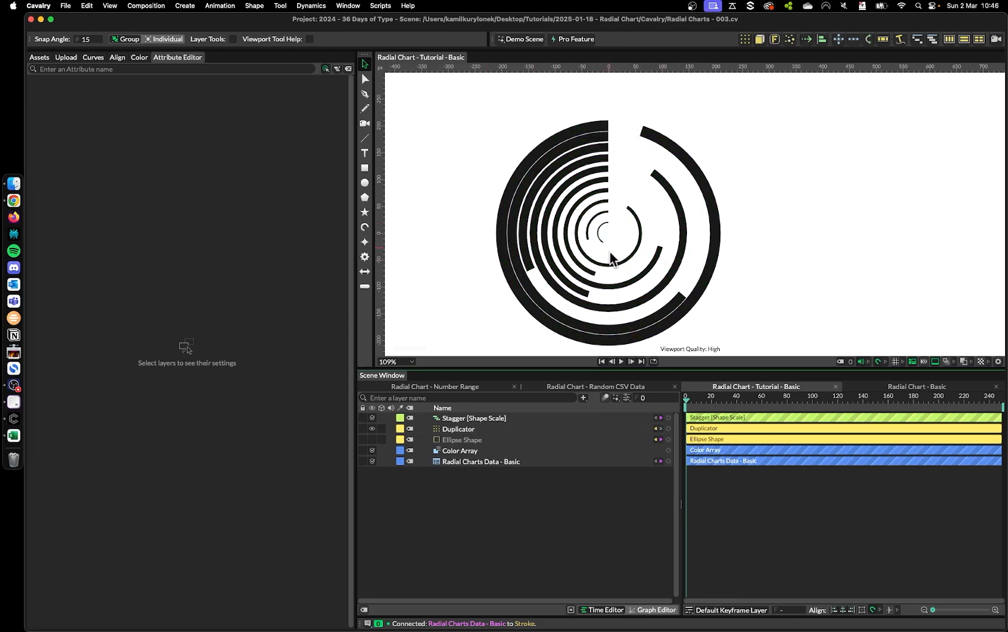
scroll(611, 257, down, 3)
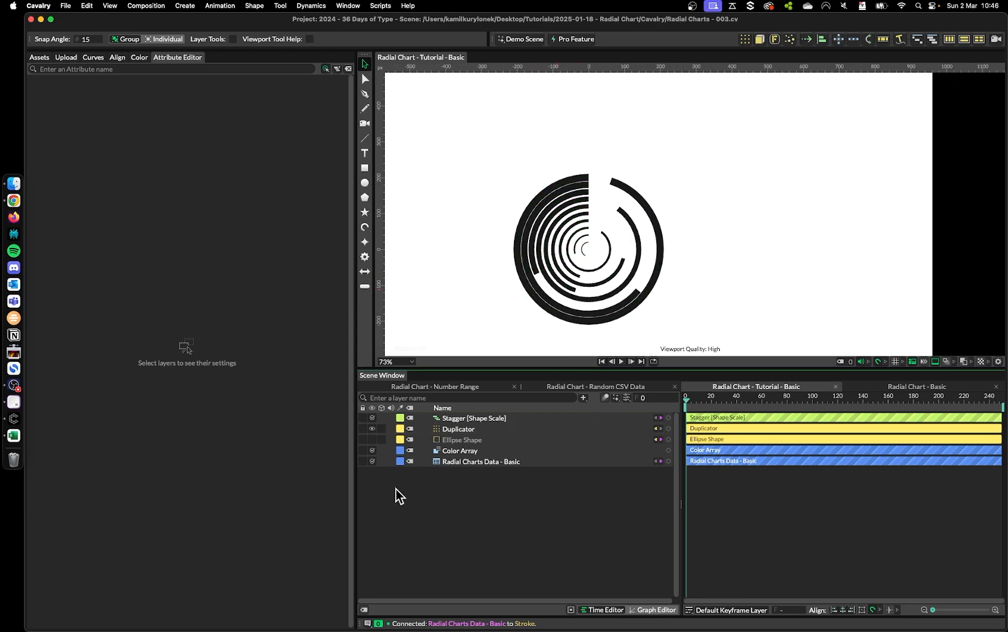
click(478, 419)
click(220, 125)
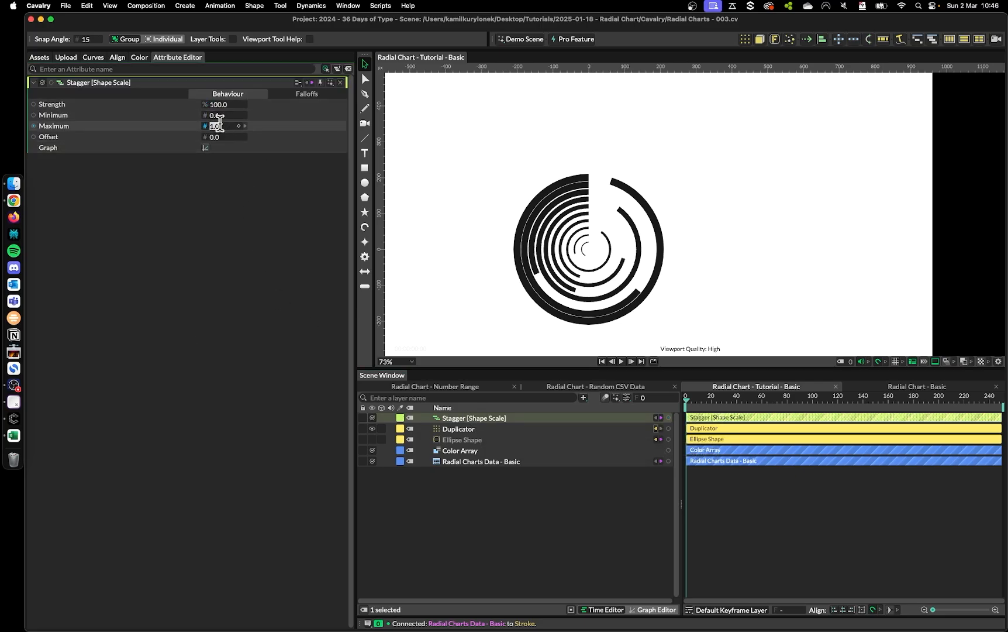
text(1.5)
key(Return)
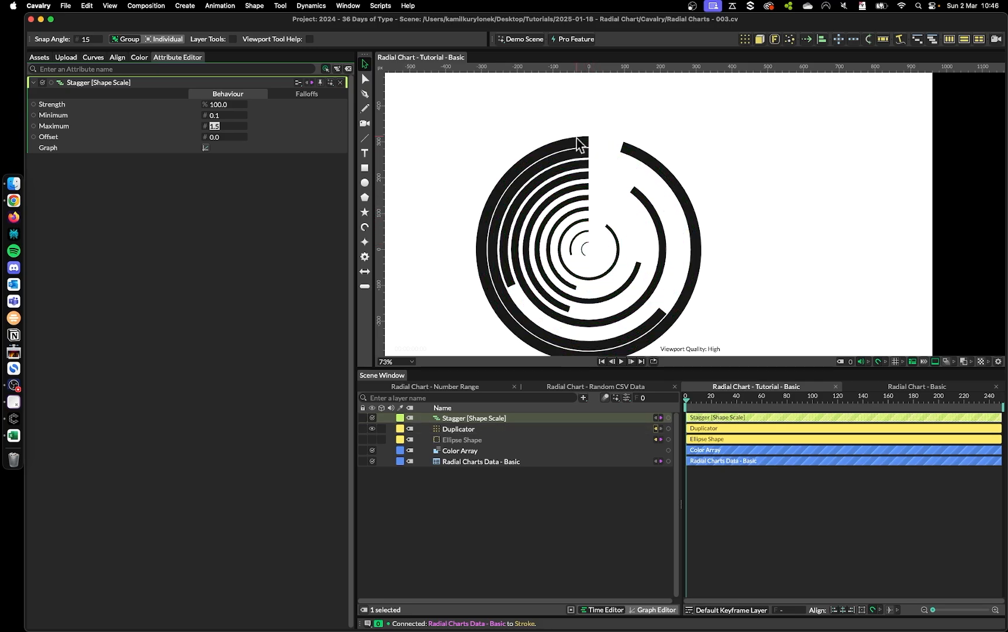
scroll(818, 264, down, 5)
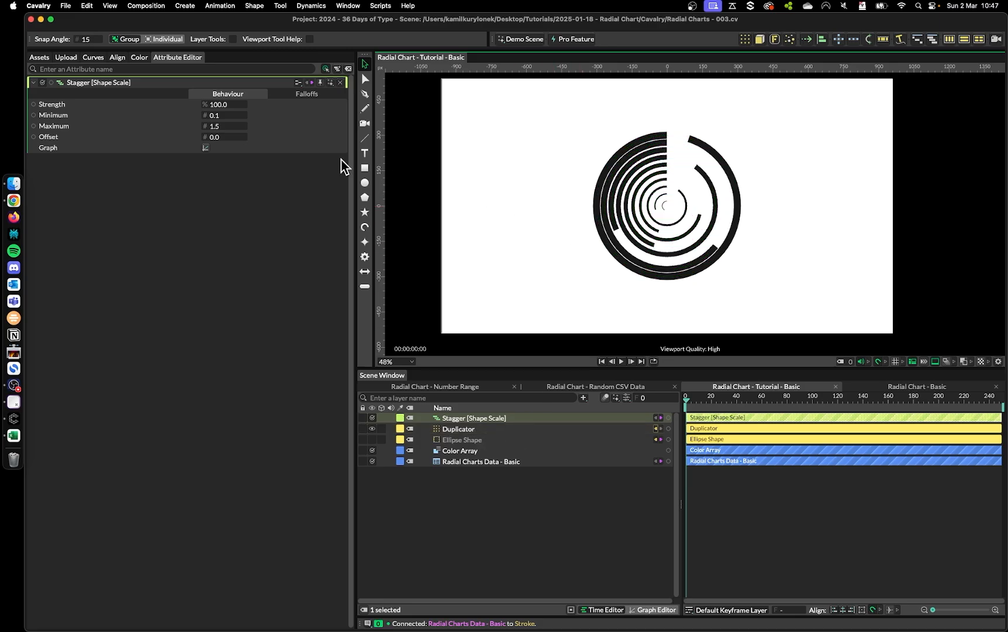
- Delete the Shape Scale Stagger and the Duplicator, and make the ellipse visible again with its stroke settings open
shift+click(474, 435)
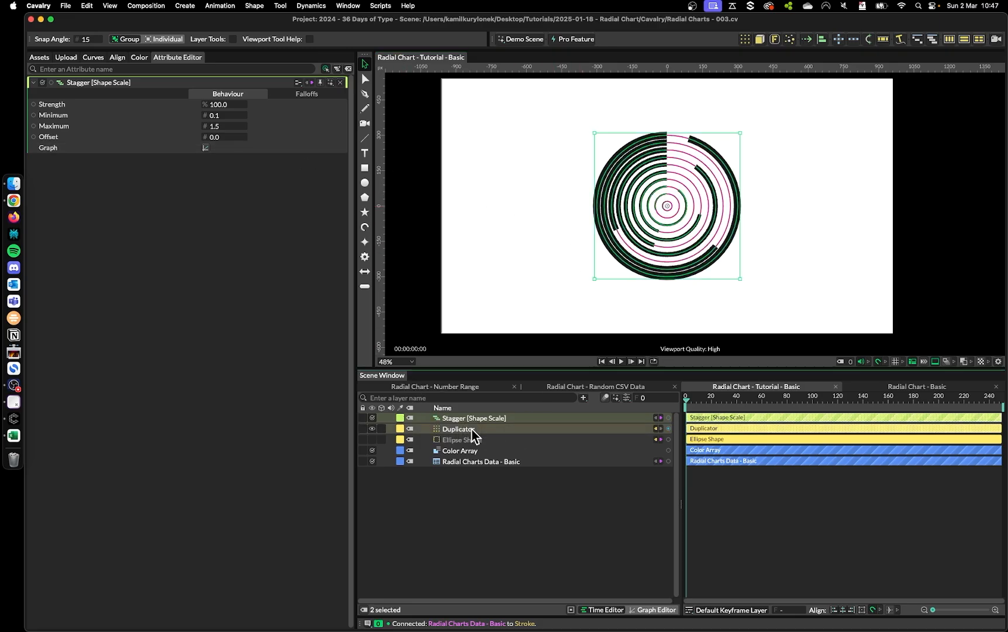
key(BackSpace)
click(475, 419)
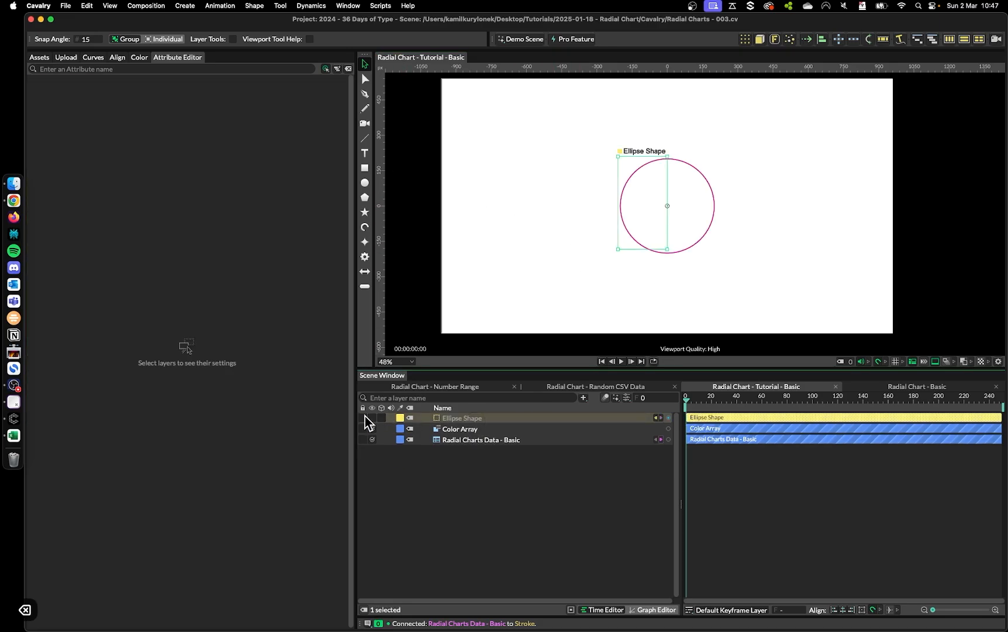
click(372, 418)
click(229, 94)
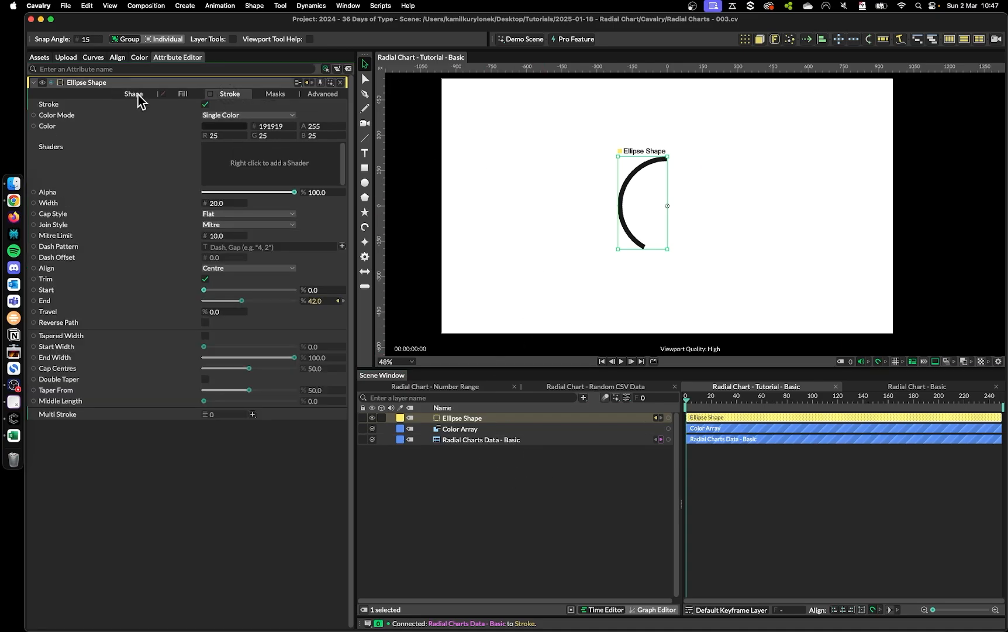
- Add a Value Array utility, rename it MASTER CTRL and give the layer a red colour label
click(550, 519)
key(super+period)
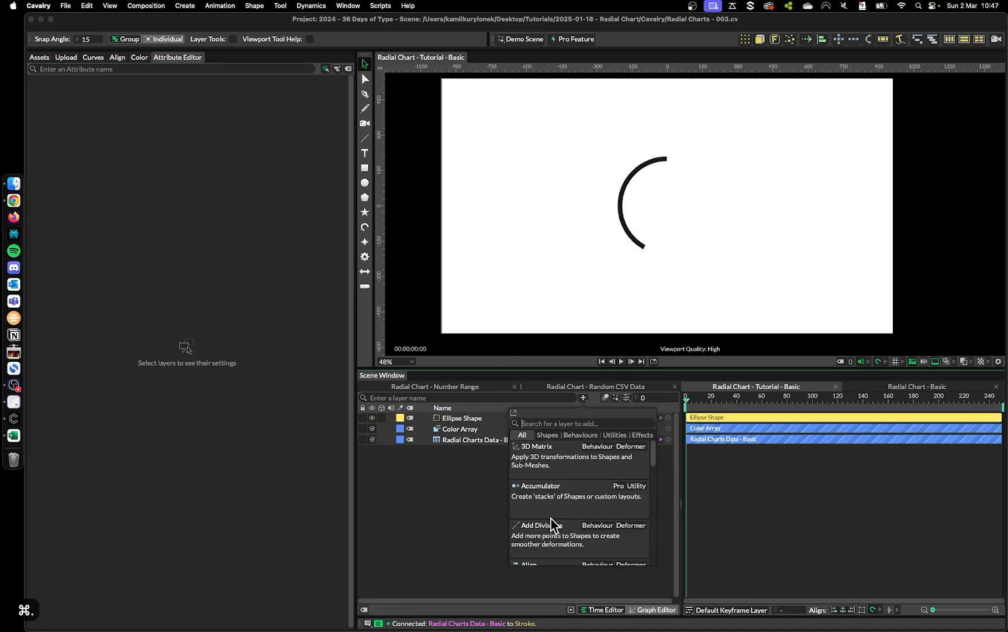
text(value)
key(Down)
key(Down)
key(Down)
click(551, 550)
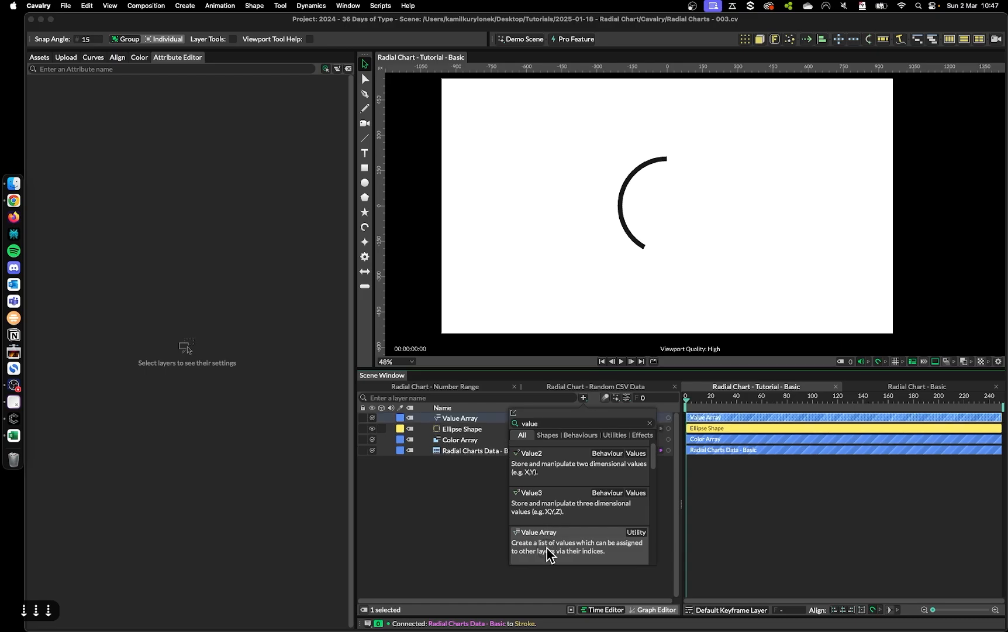
key(Return)
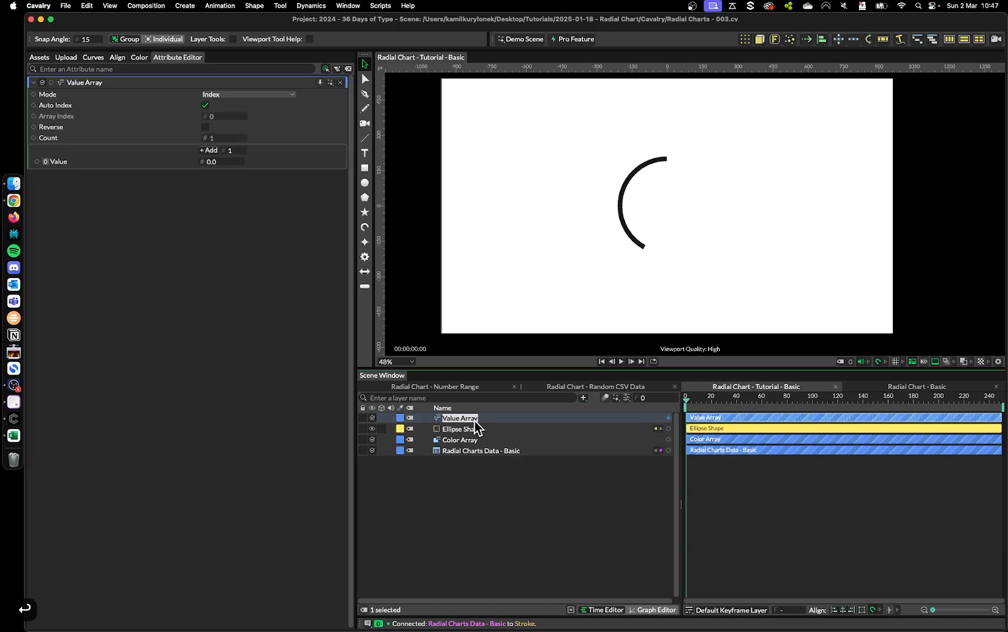
text(MASTER CTRL)
key(Return)
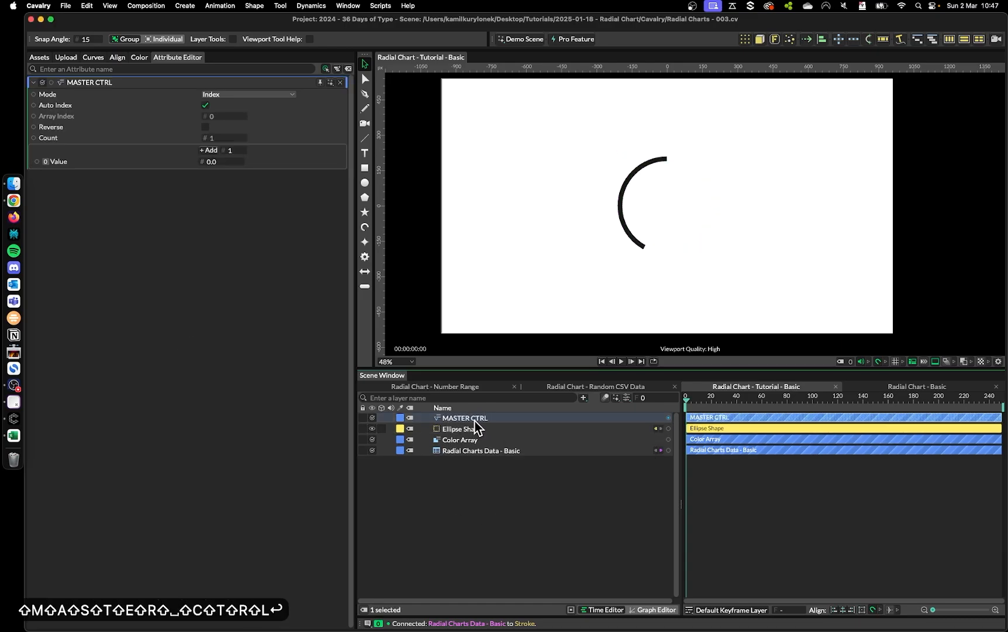
click(400, 418)
click(436, 533)
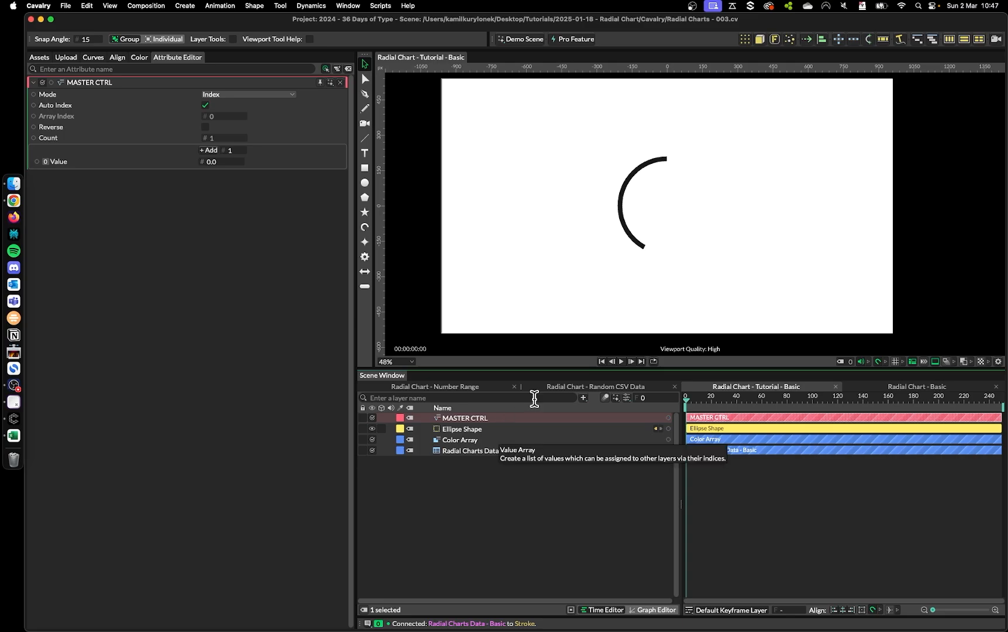
- Add two more values to the MASTER CTRL array and rename the first value Radius Size
click(213, 151)
click(213, 152)
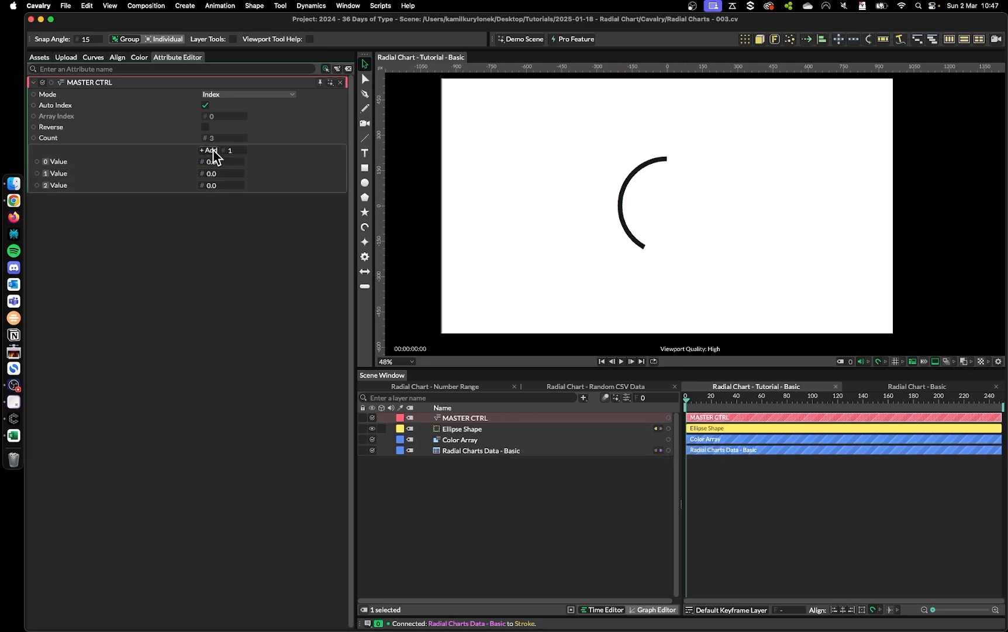
right_click(70, 163)
click(117, 208)
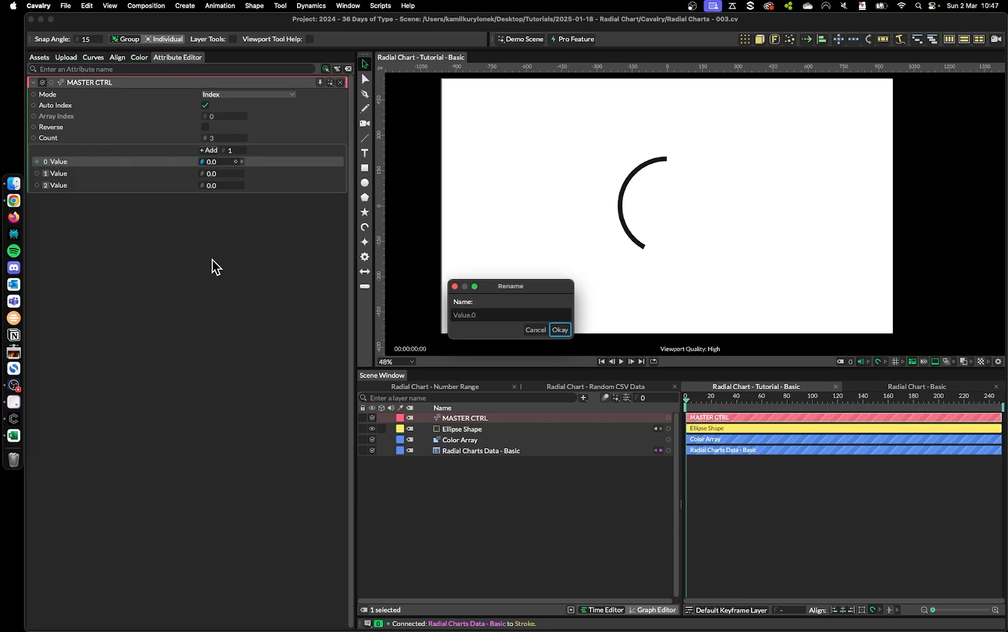
text(Radius Size)
key(Return)
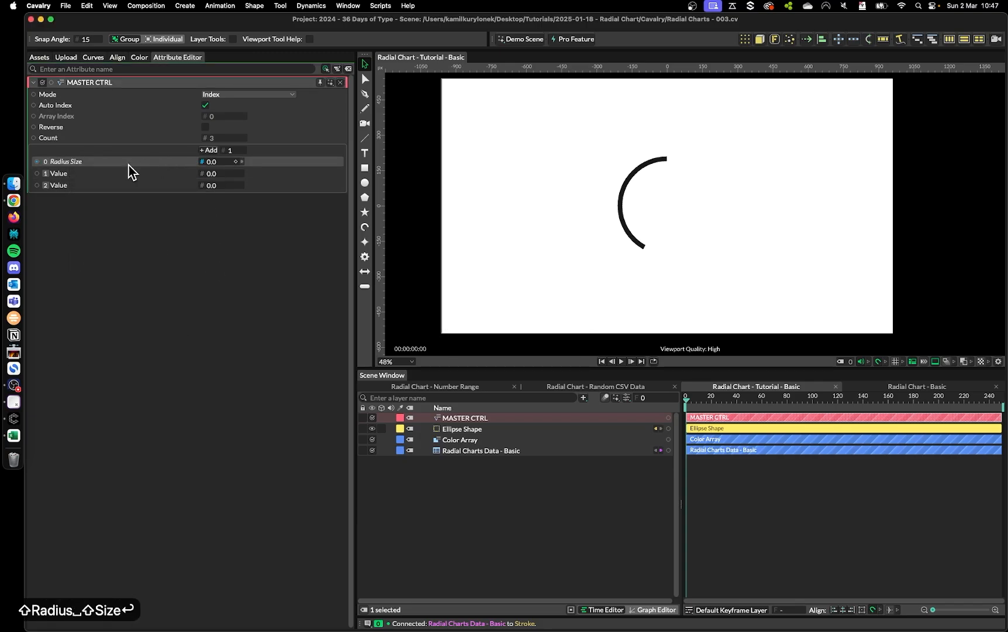
- Rename MASTER CTRL's second value Stroke Width and its third value Gap
right_click(81, 175)
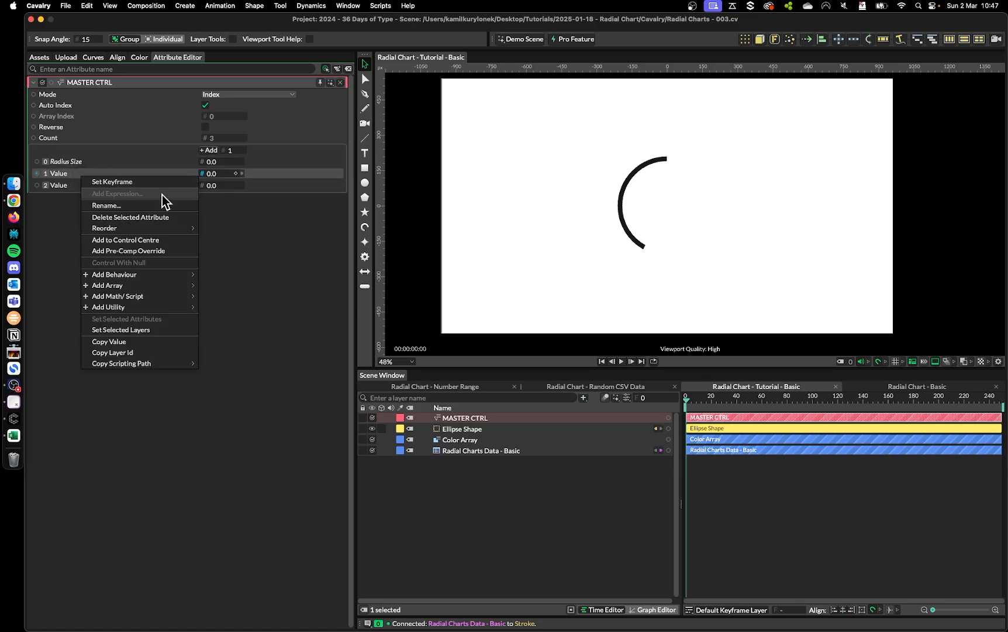
click(158, 206)
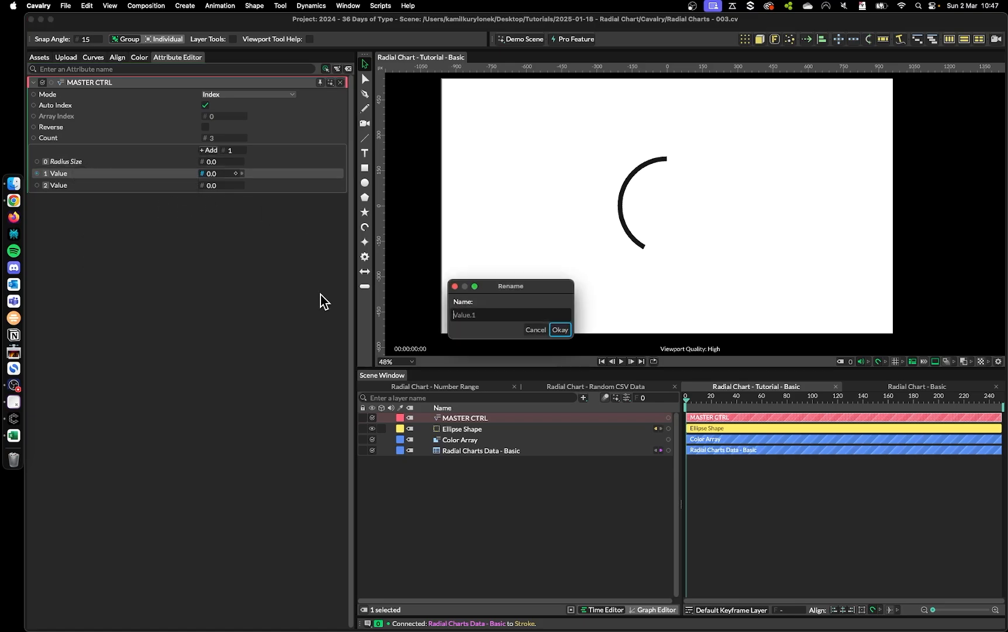
text(Stroke Width)
key(Return)
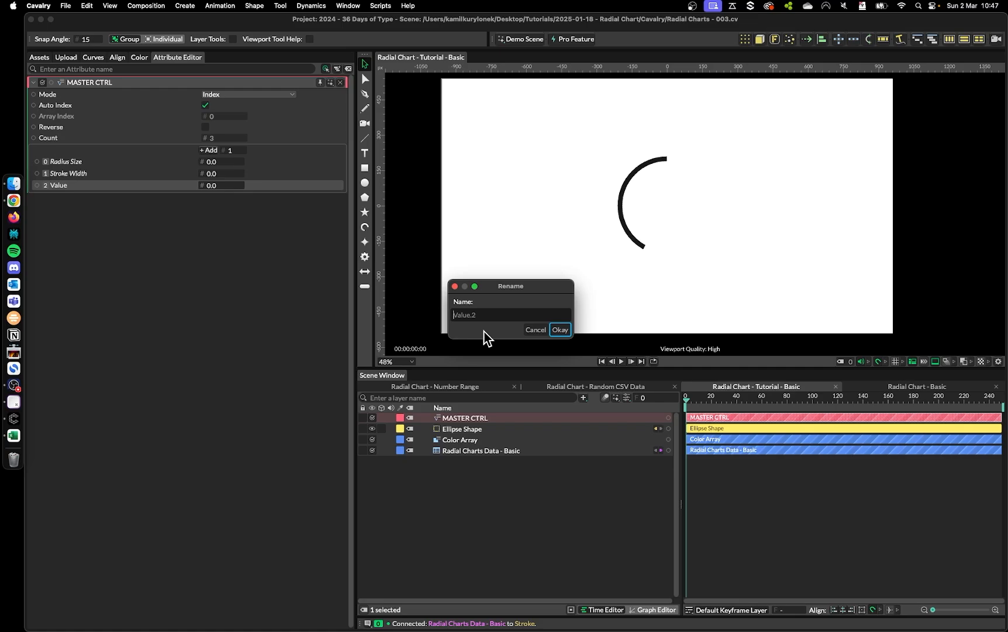
text(Gap)
key(Return)
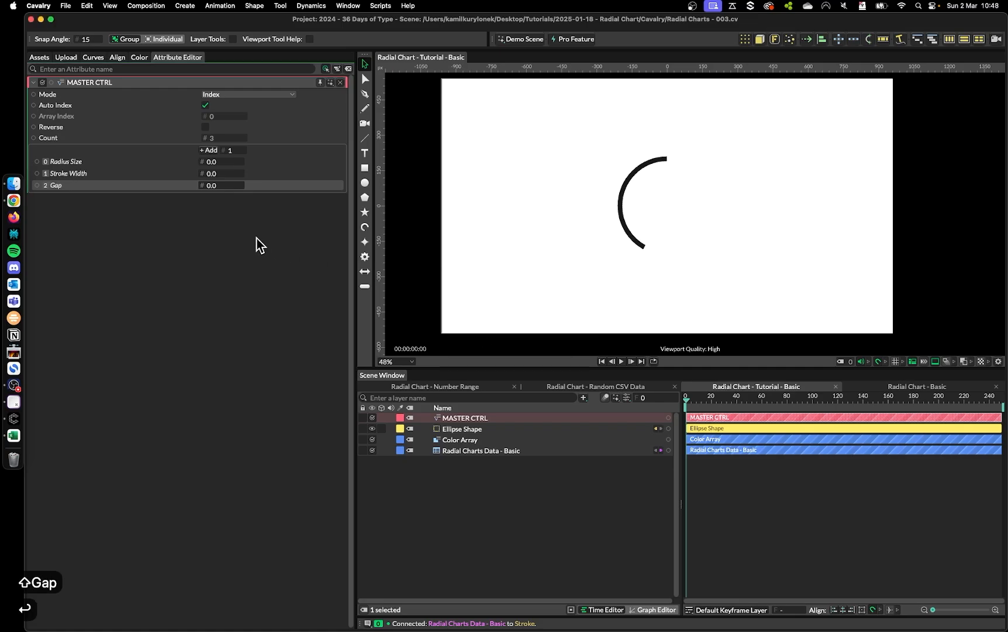
- Add a fourth value to MASTER CTRL and rename it Number Of Data Points
click(208, 149)
double_click(73, 196)
text(Number o)
key(BackSpace)
text(Of Data)
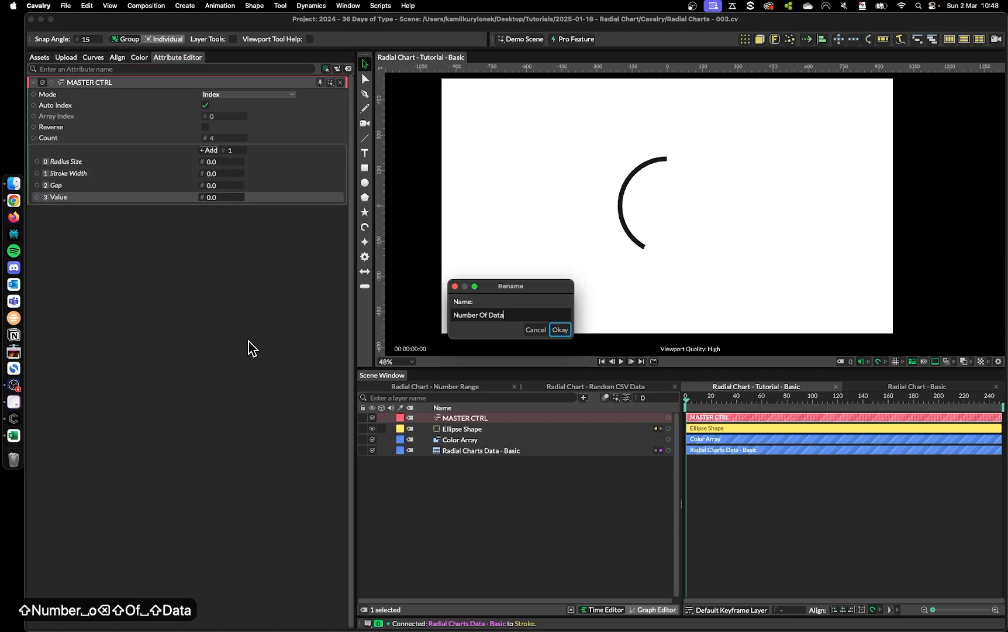
text( Points)
key(Return)
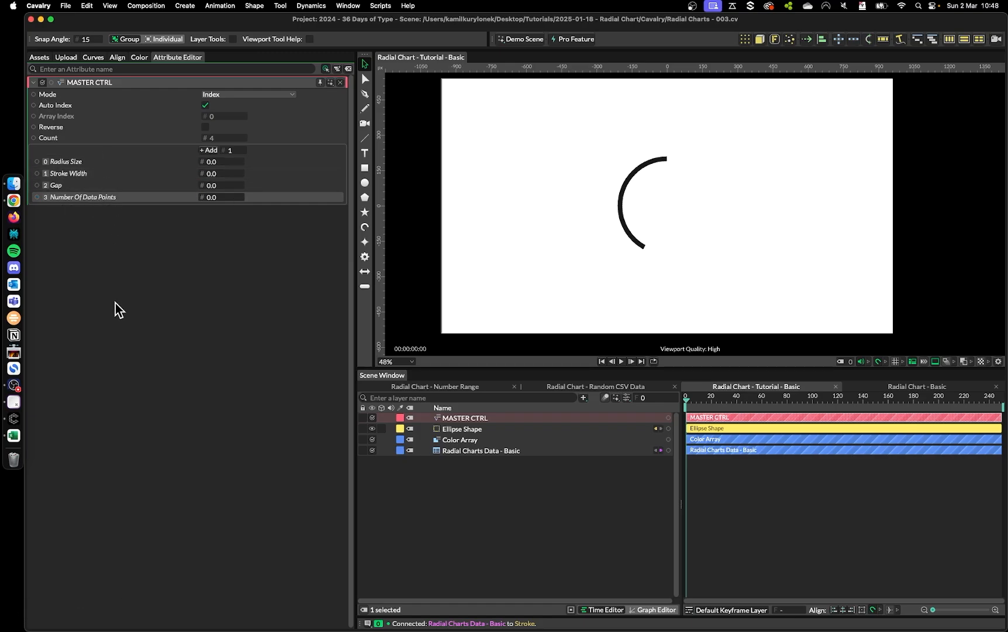
- Set MASTER CTRL's Radius Size to 100, Stroke Width to 20, Gap to 10 and Number Of Data Points to 5
click(220, 357)
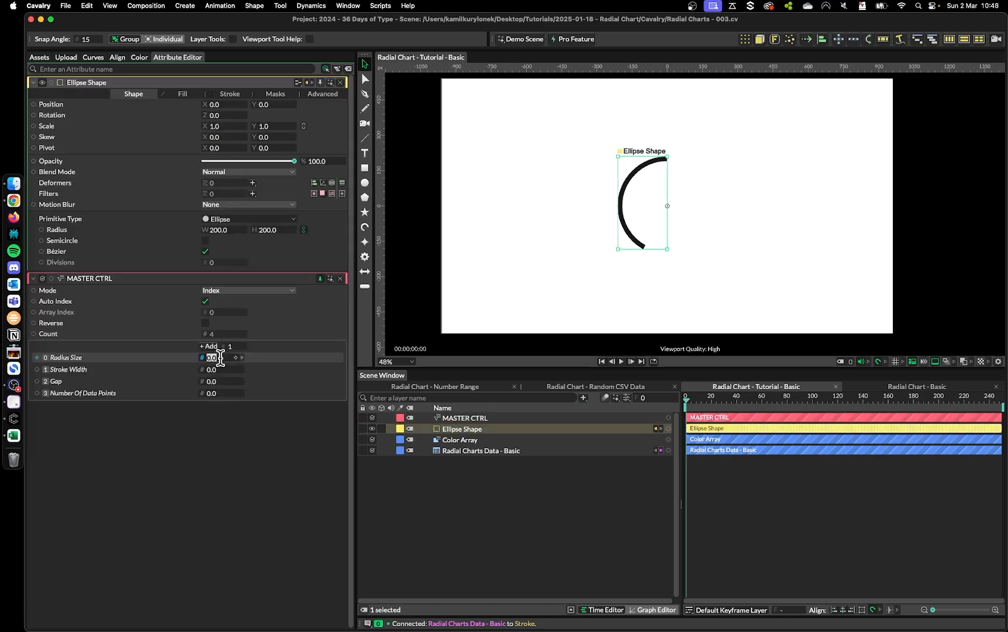
text(100)
key(Return)
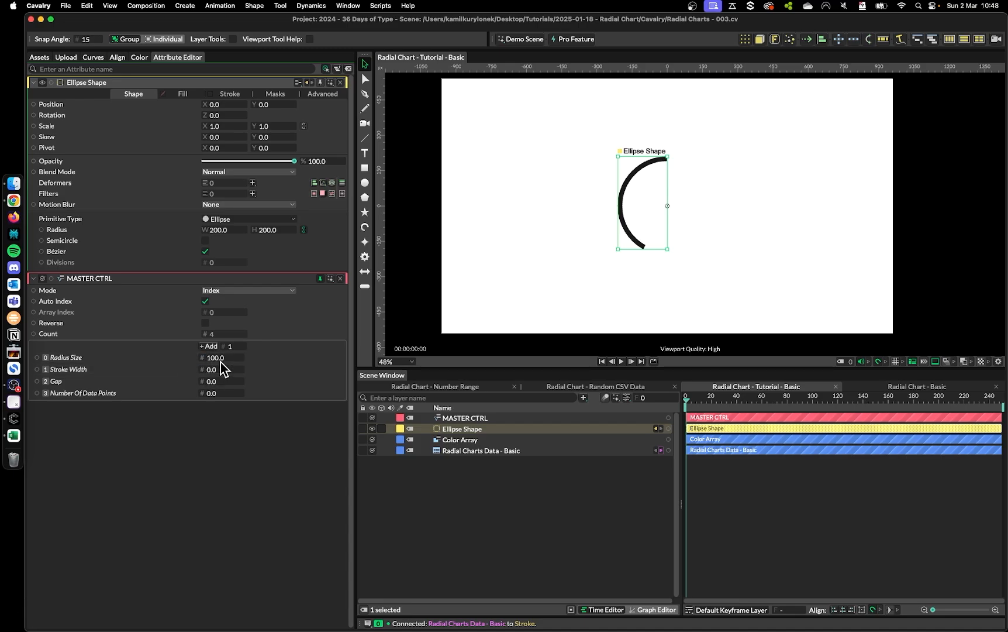
click(217, 369)
text(20)
key(Return)
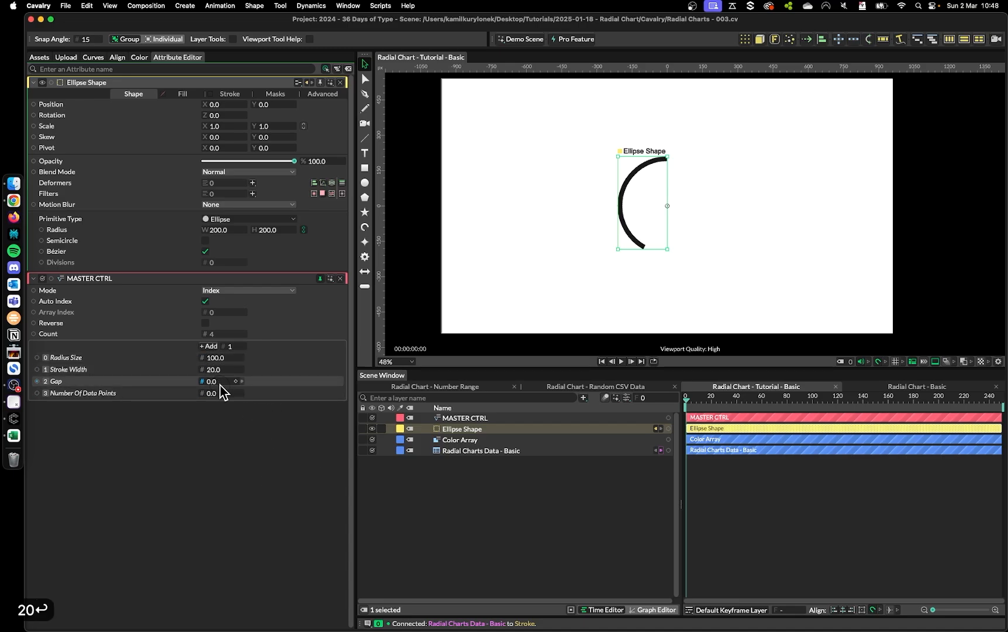
click(220, 381)
text(10)
key(Return)
click(219, 393)
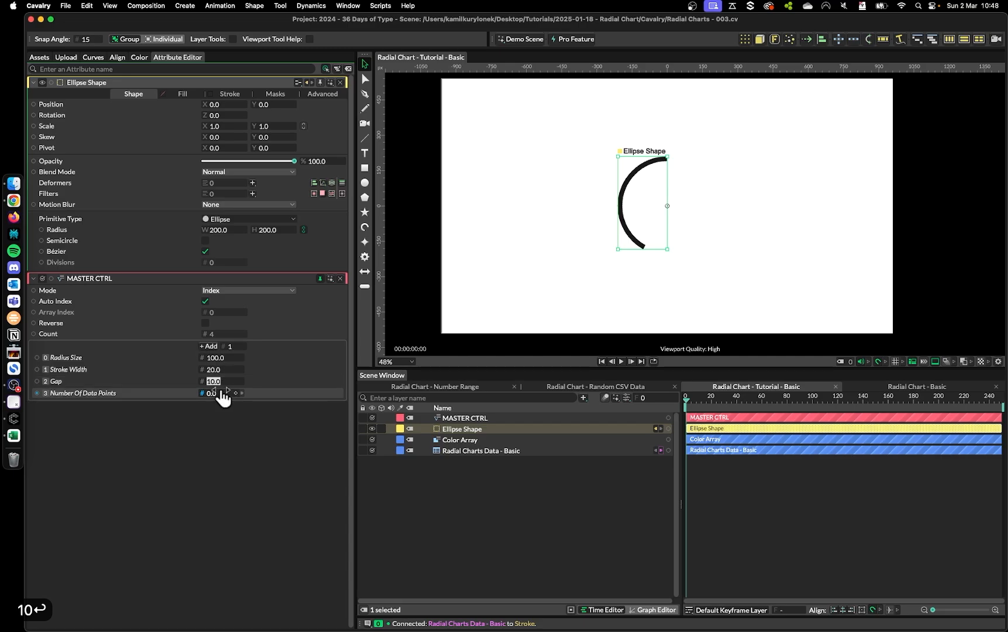
text(5)
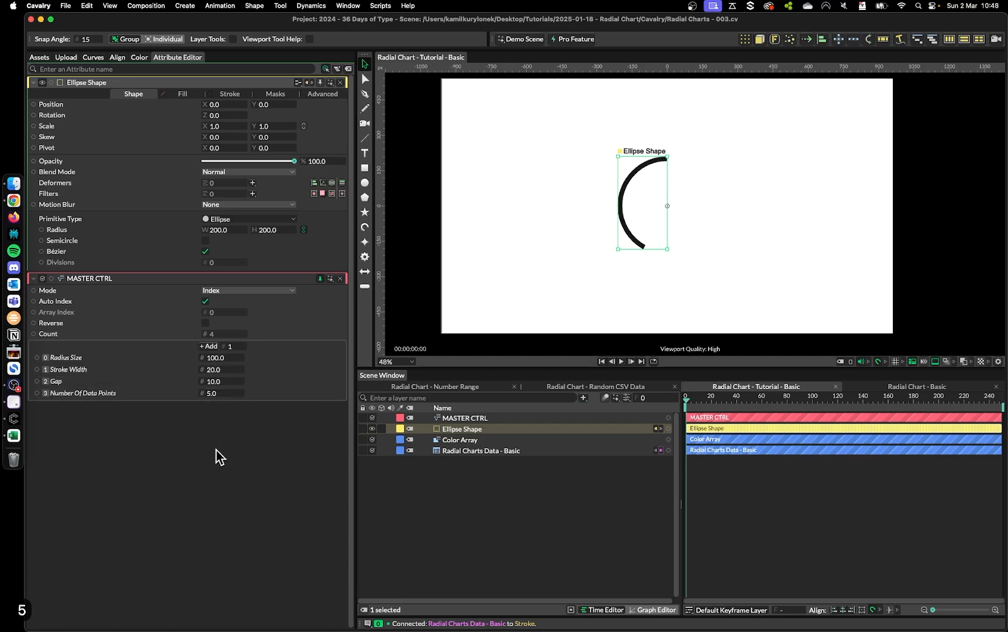
- Connect MASTER CTRL's Stroke Width value to the stroke Width of the ellipse, and return to the ellipse's shape settings
click(227, 95)
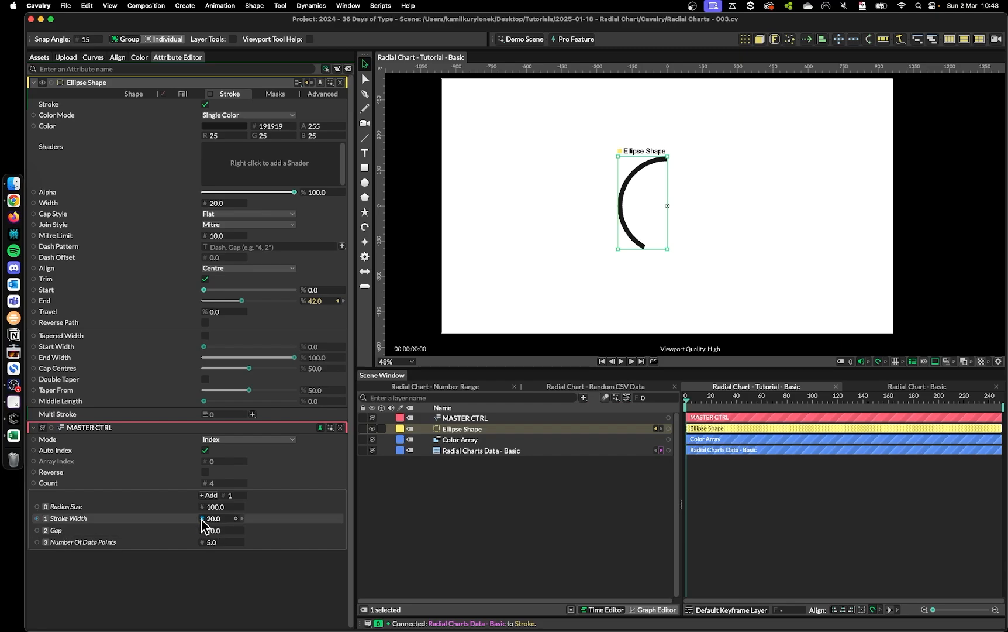
mouse_move(205, 518)
mouse_down()
mouse_move(344, 513)
mouse_move(231, 141)
mouse_move(188, 213)
mouse_move(232, 205)
mouse_up()
click(133, 94)
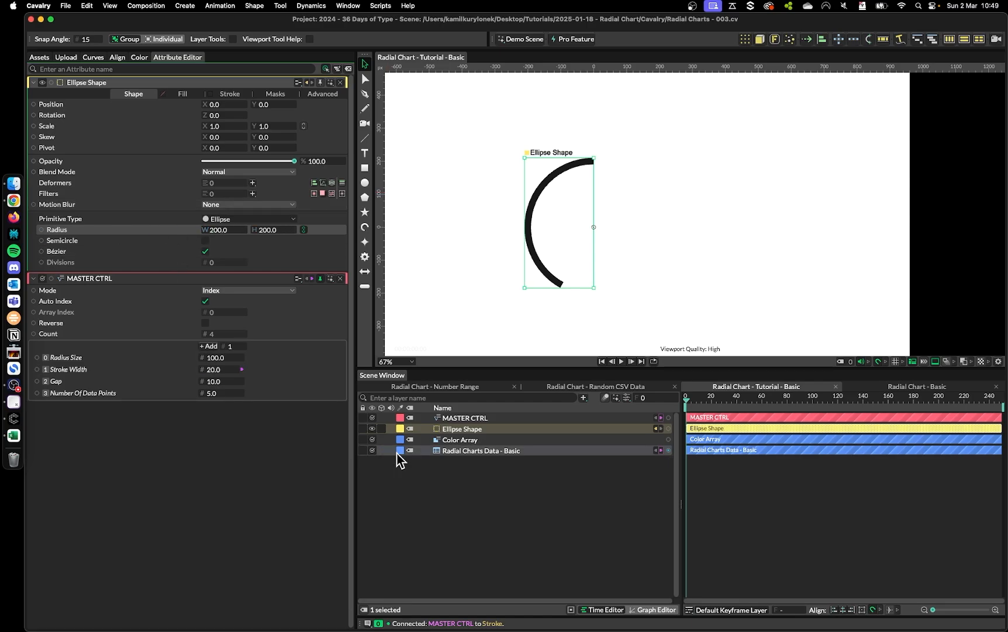
- Add a Jsmath utility, parent it under Ellipse Shape and rename it Jsmath [Radius]
key(super+j)
text(jsm)
click(543, 453)
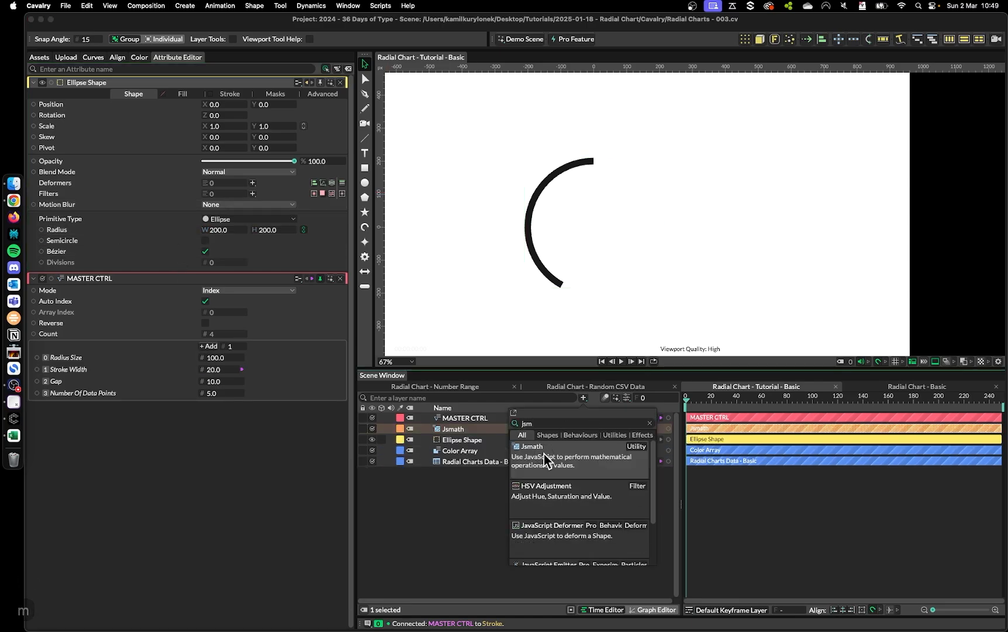
drag(461, 428, 474, 439)
key(Return)
key(Right)
text([Radius)
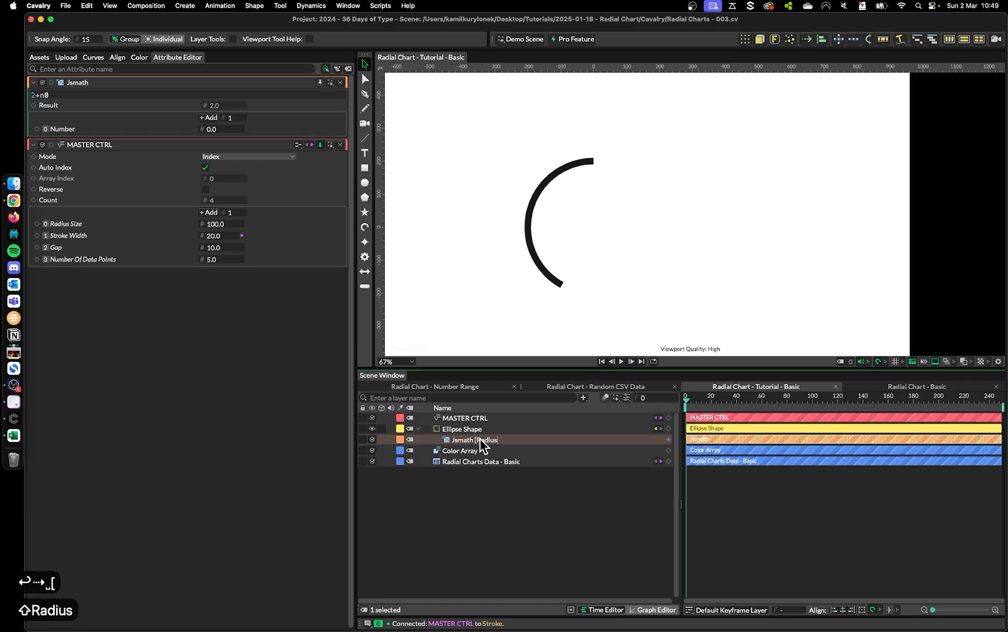
text(])
key(Return)
- Connect Jsmath [Radius] to the ellipse's Radius width and height, and set the Jsmath Number to 196
click(477, 429)
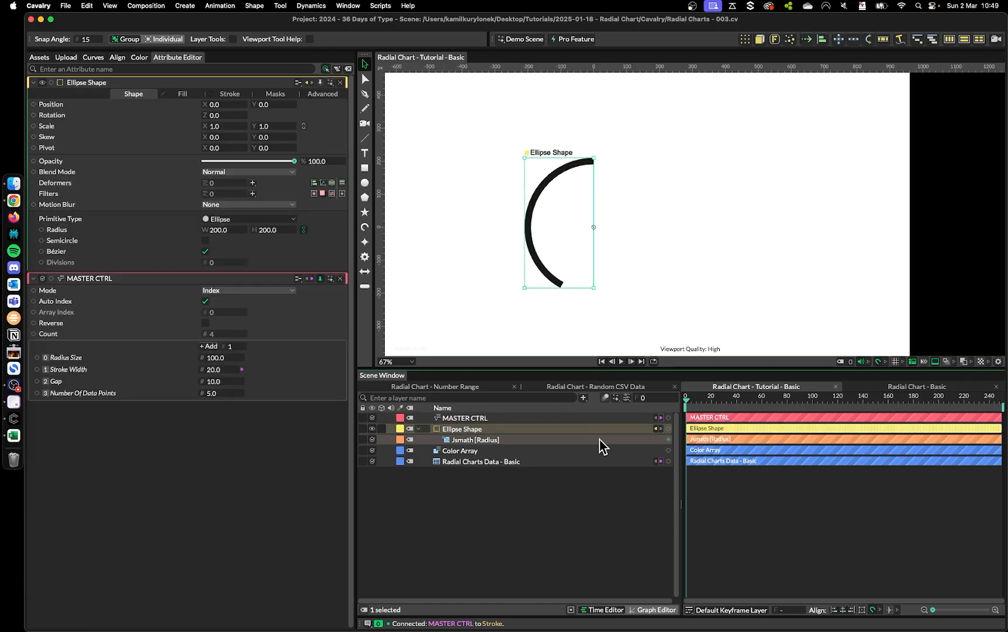
drag(668, 440, 260, 234)
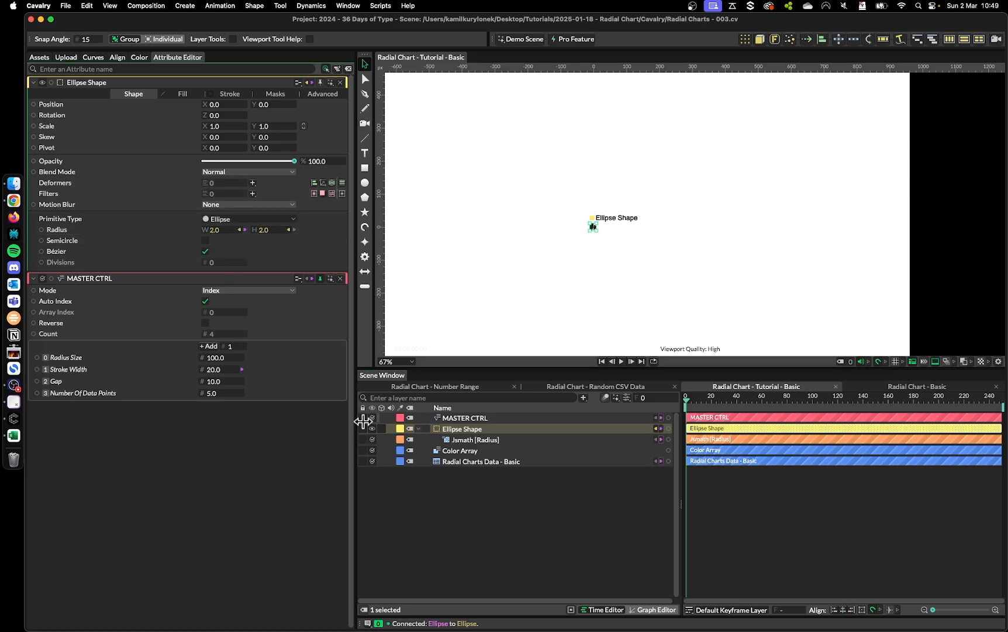
click(380, 439)
drag(220, 136, 322, 139)
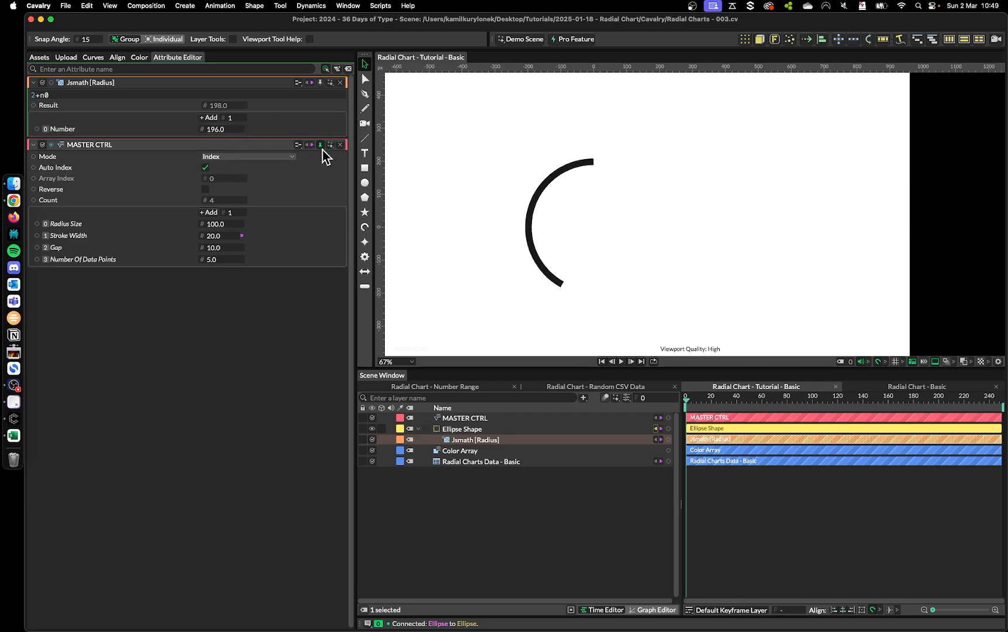
click(471, 428)
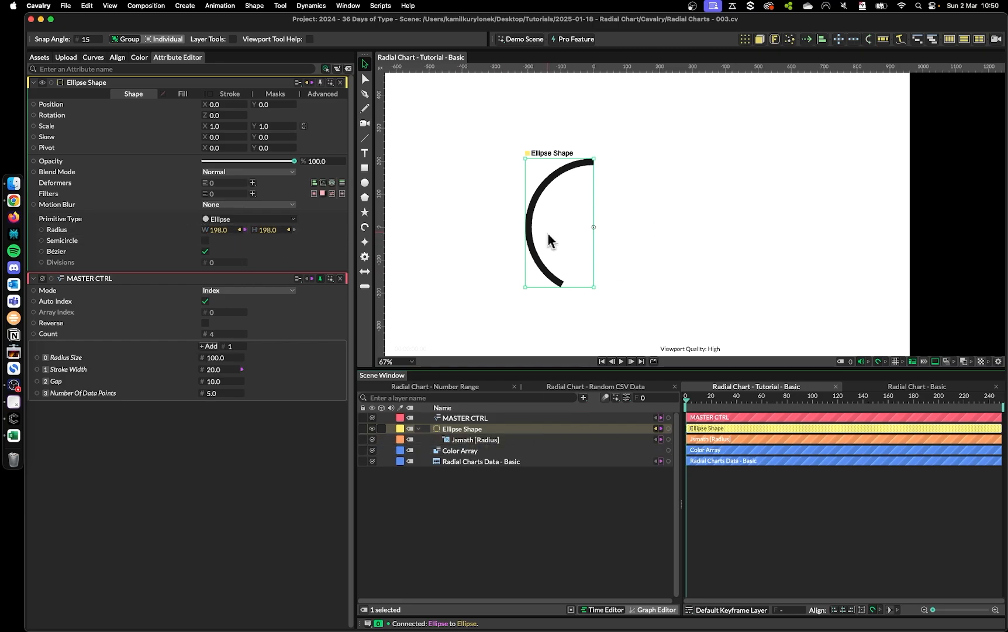
- Add two more number inputs to Jsmath [Radius] and rename the first one RadiusSize
click(475, 439)
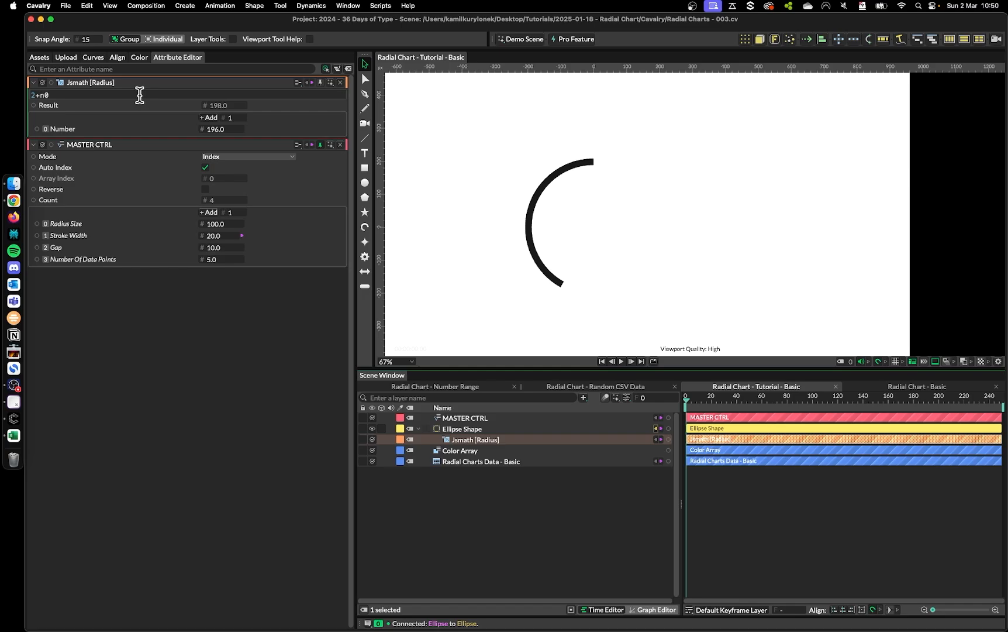
double_click(208, 117)
right_click(65, 129)
click(66, 129)
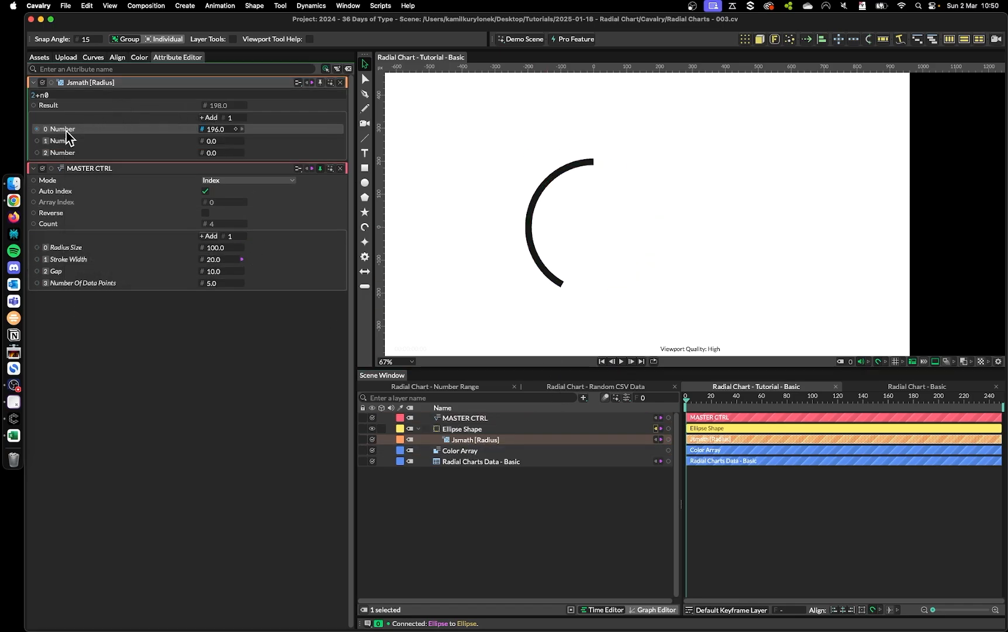
right_click(66, 131)
click(129, 172)
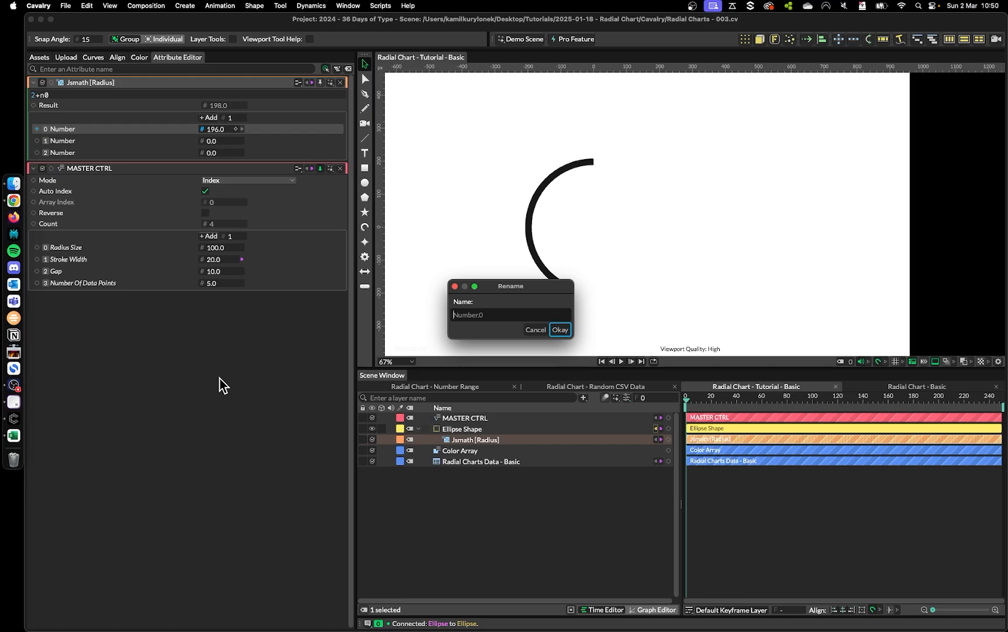
text(RadiusSize)
key(Return)
- Rename the second number input of Jsmath [Radius] StrokeWidth
right_click(64, 140)
click(114, 171)
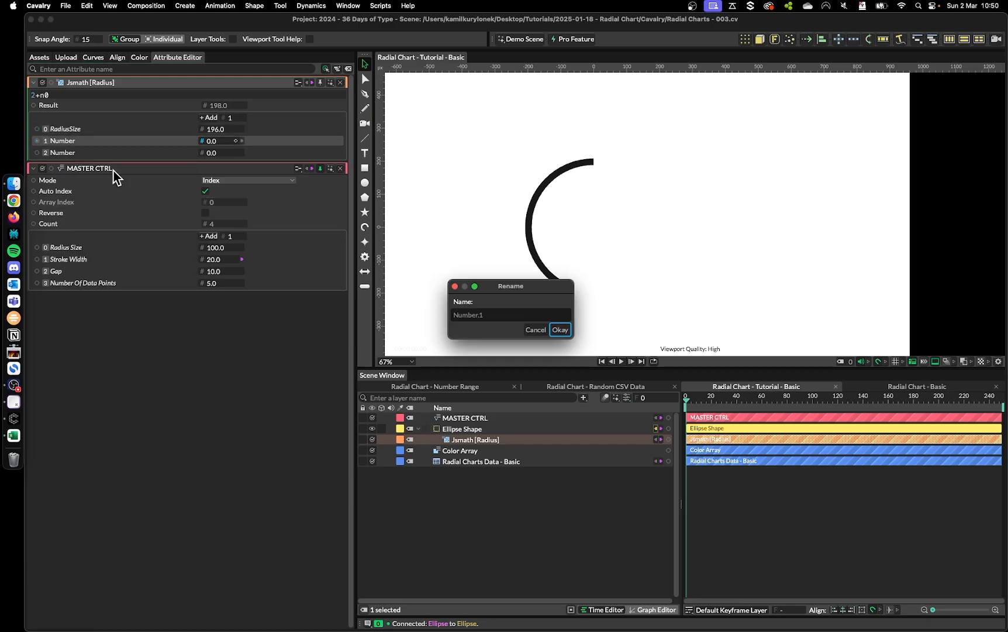
text(Streo)
key(BackSpace)
key(BackSpace)
text(okeWidth)
key(Return)
- Rename the third number input of Jsmath [Radius] Gap
right_click(66, 153)
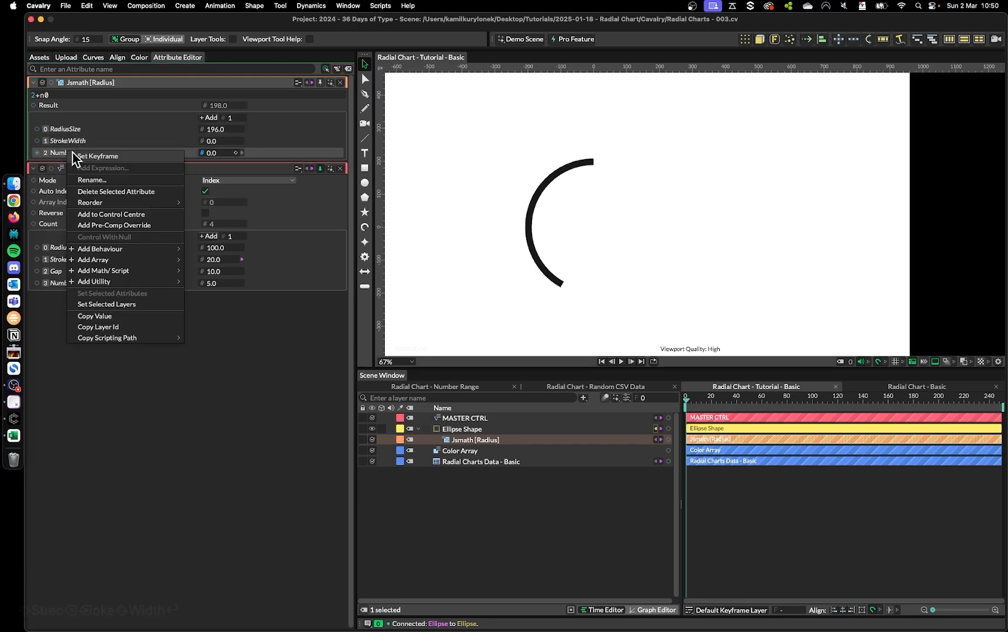
click(106, 181)
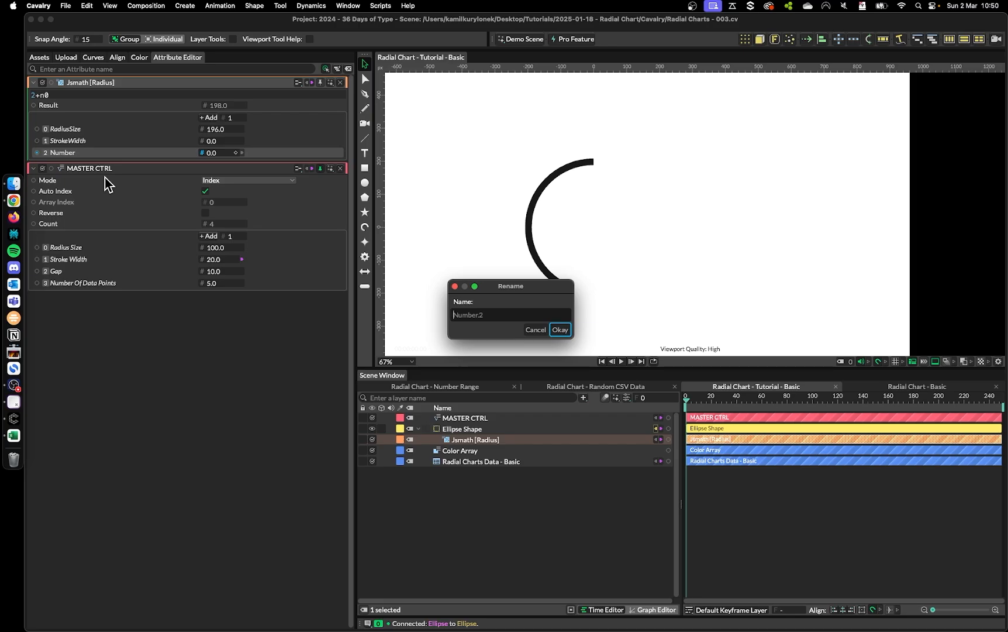
text(Gap)
key(Return)
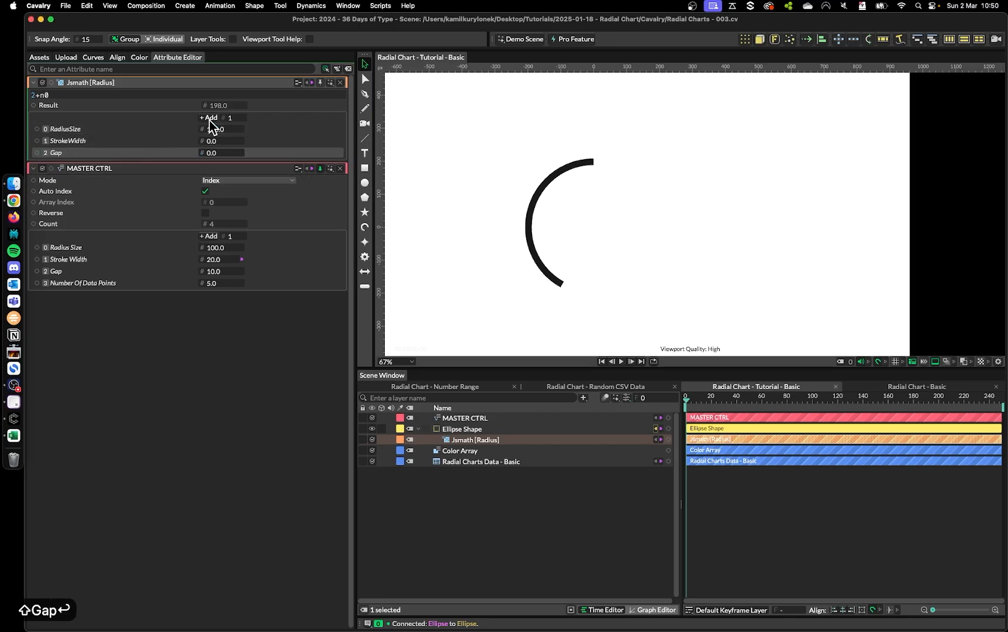
- Add a fourth number input to Jsmath [Radius] and rename it IndexContext
click(209, 118)
right_click(76, 164)
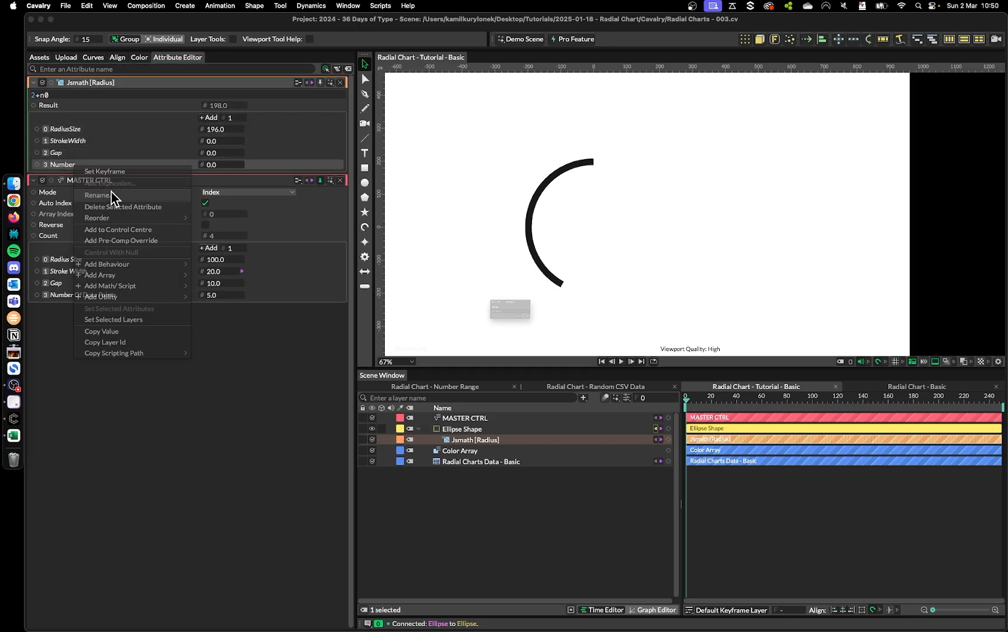
click(111, 194)
text(IndexContext)
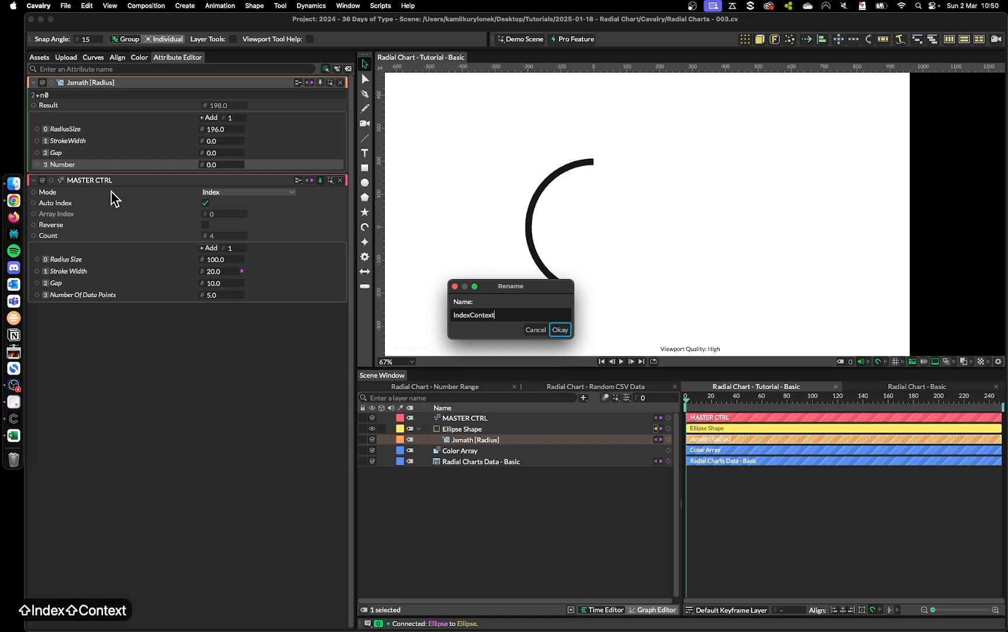
key(Return)
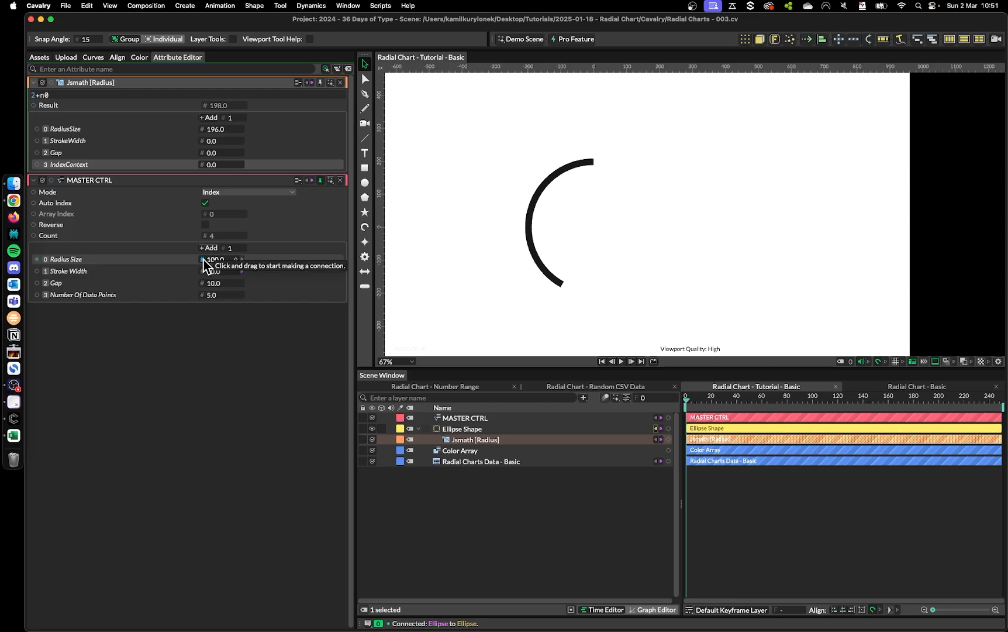
- Connect MASTER CTRL's Radius Size, Stroke Width and Gap to the matching RadiusSize, StrokeWidth and Gap inputs of Jsmath [Radius]
mouse_move(206, 262)
mouse_down()
mouse_move(295, 236)
mouse_move(214, 124)
mouse_move(219, 134)
mouse_up()
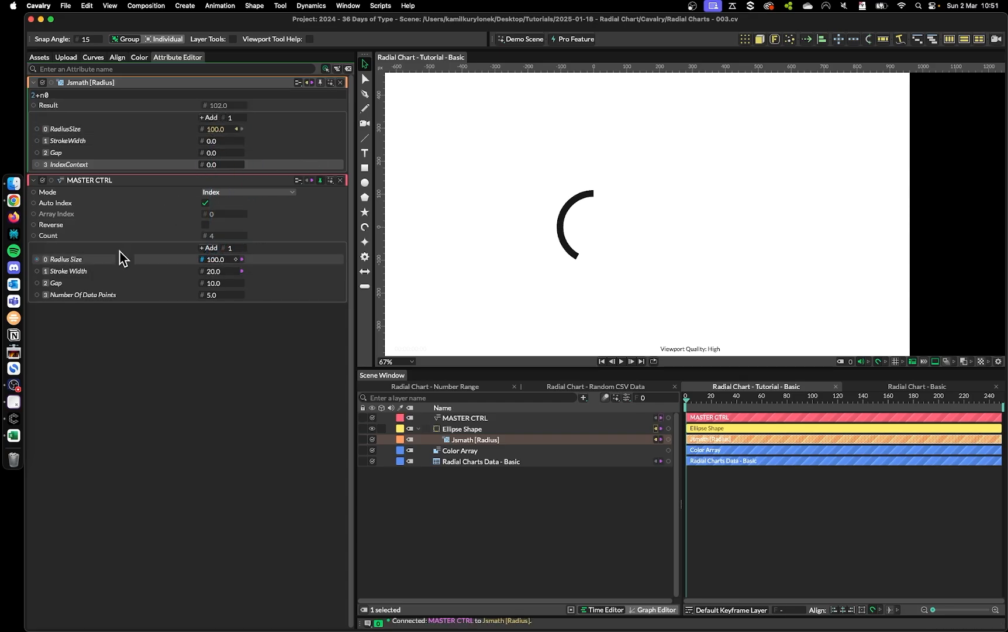
drag(206, 272, 216, 140)
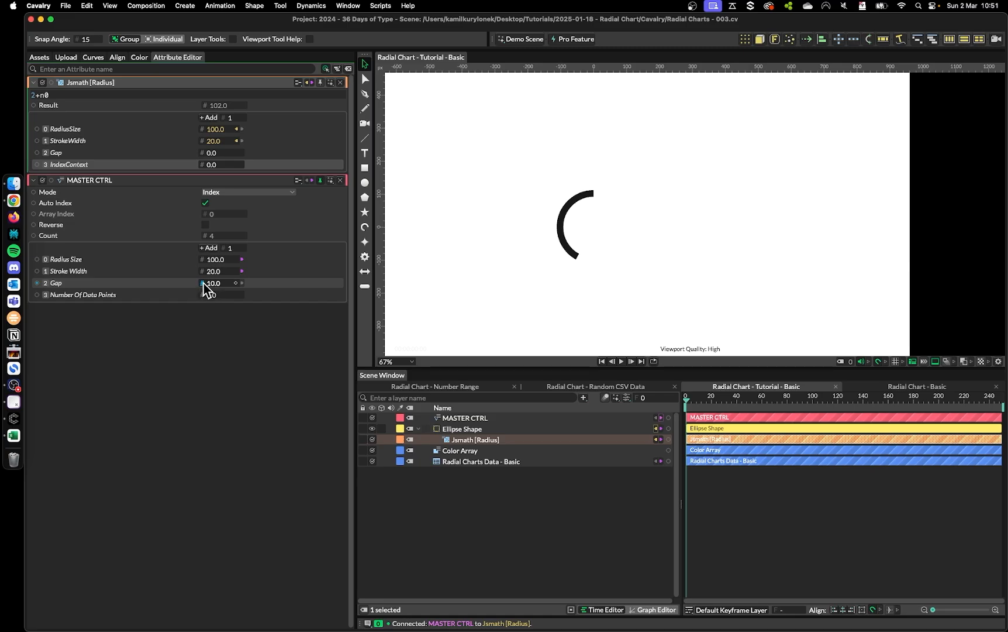
drag(204, 285, 224, 155)
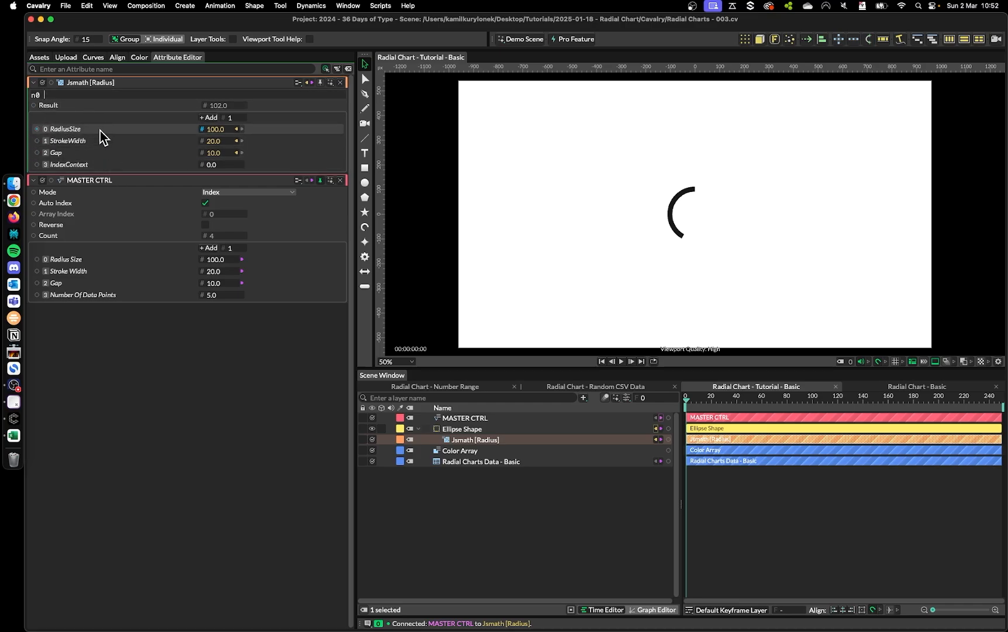
- Complete the Jsmath [Radius] expression as n0 + ((n1 + n2) * n3)
text(+ )
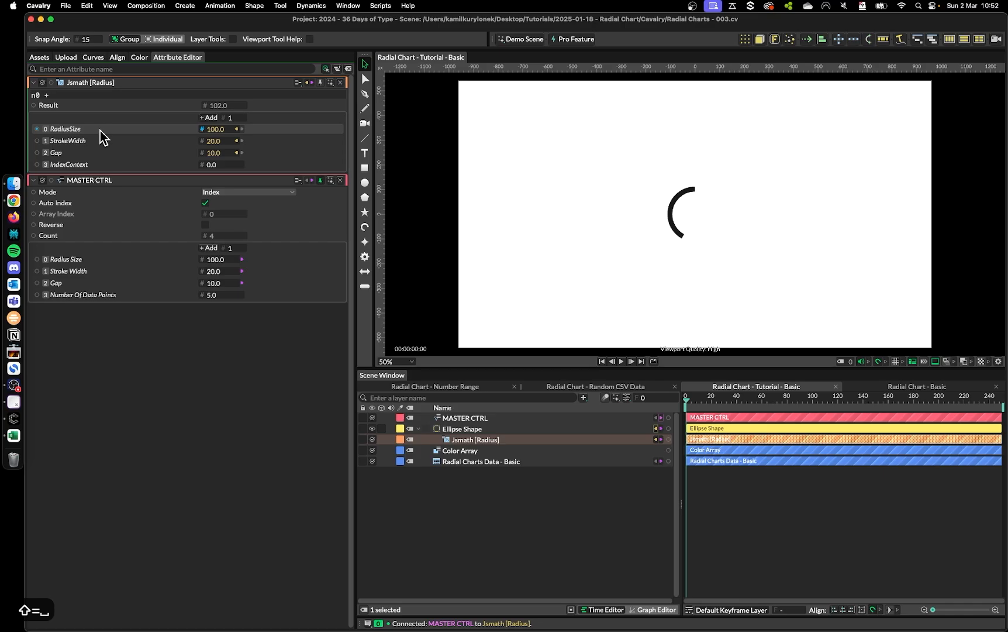
text((n1))
text( + )
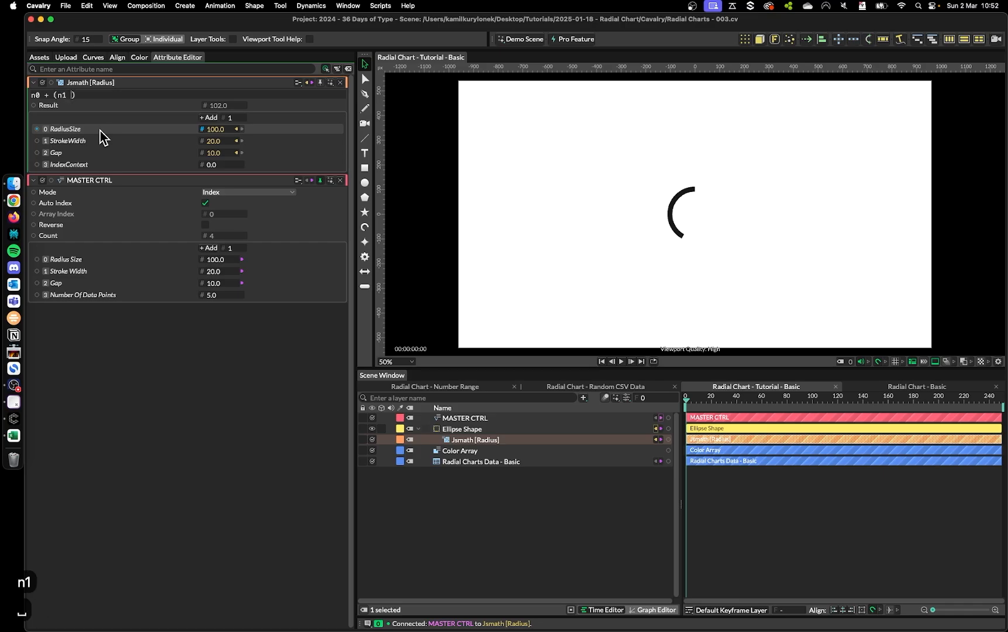
text(n2)
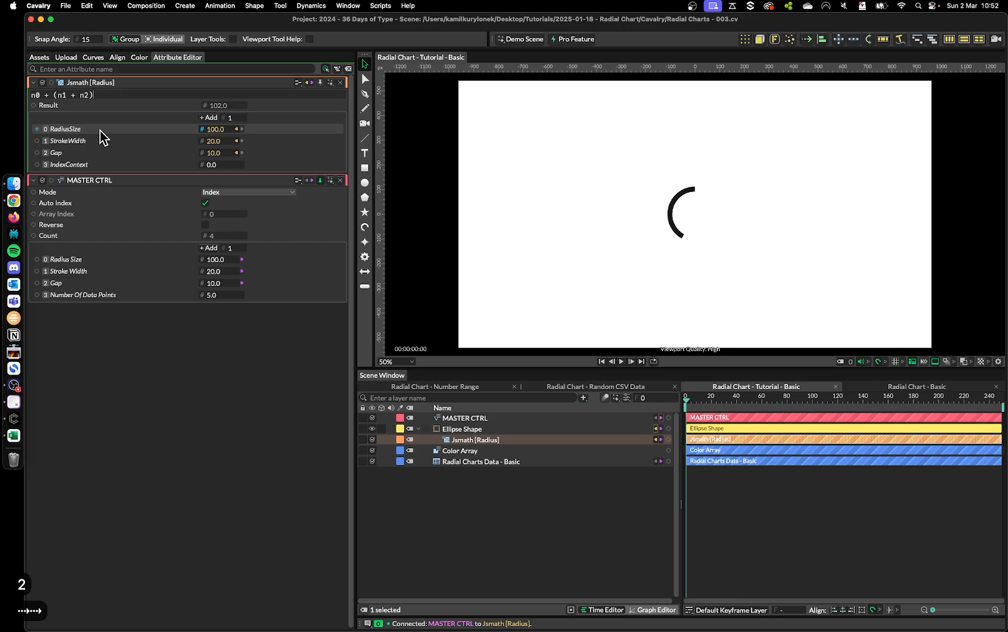
text( * )
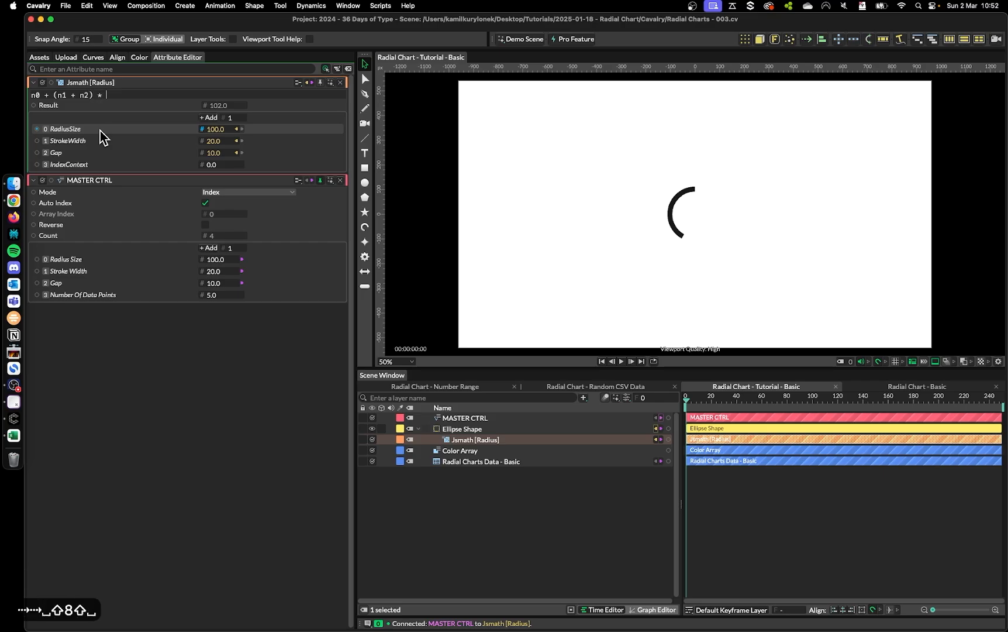
text(n3)
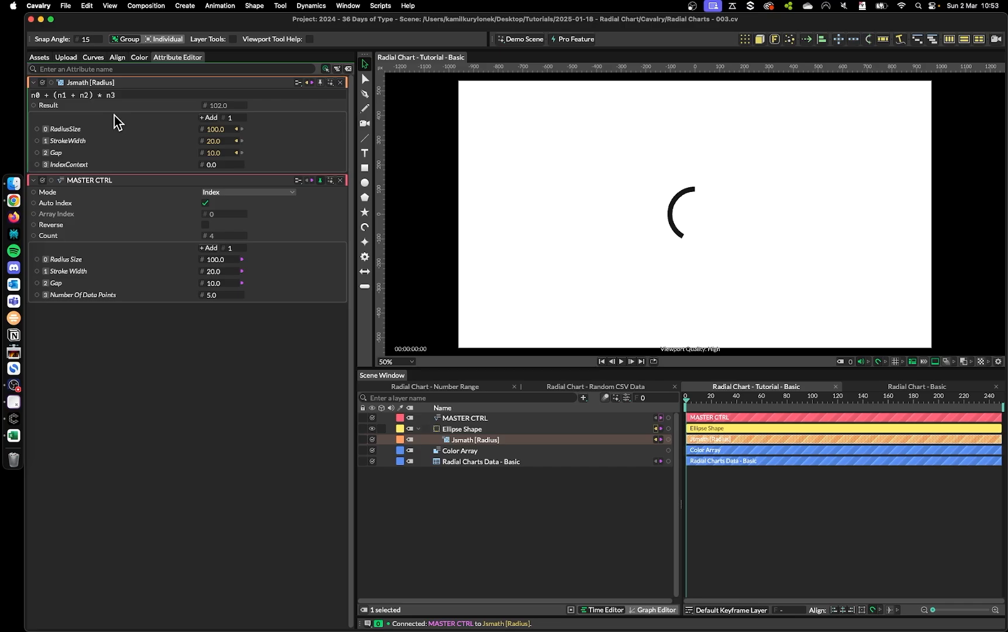
text(()
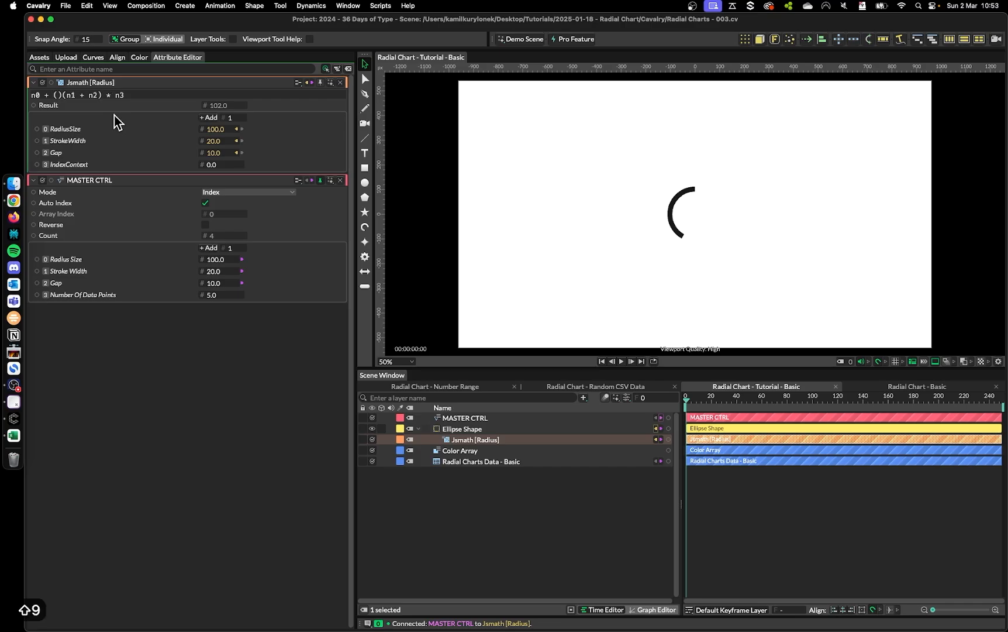
key(BackSpace)
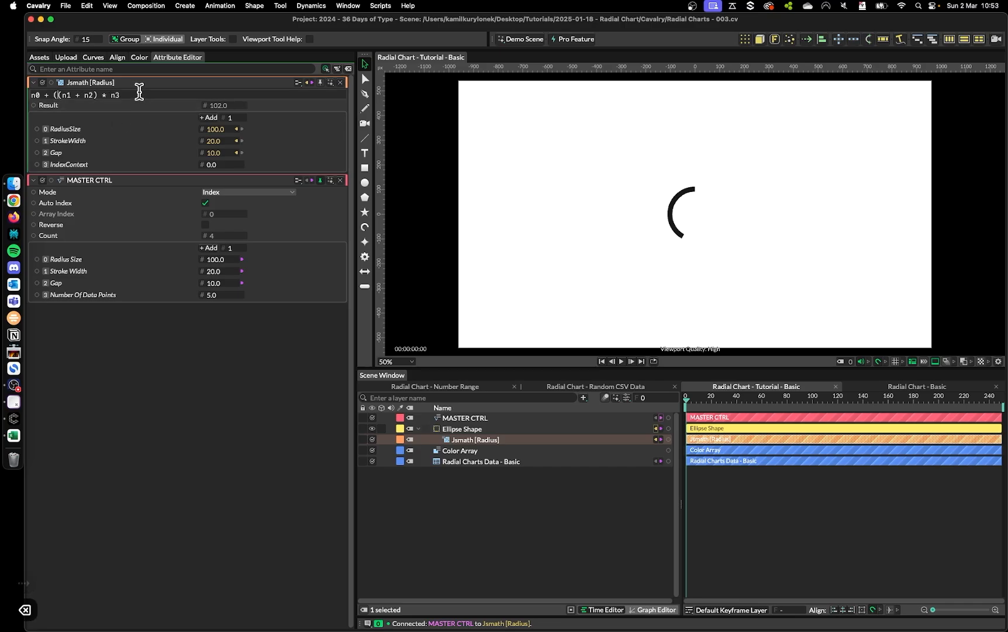
text())
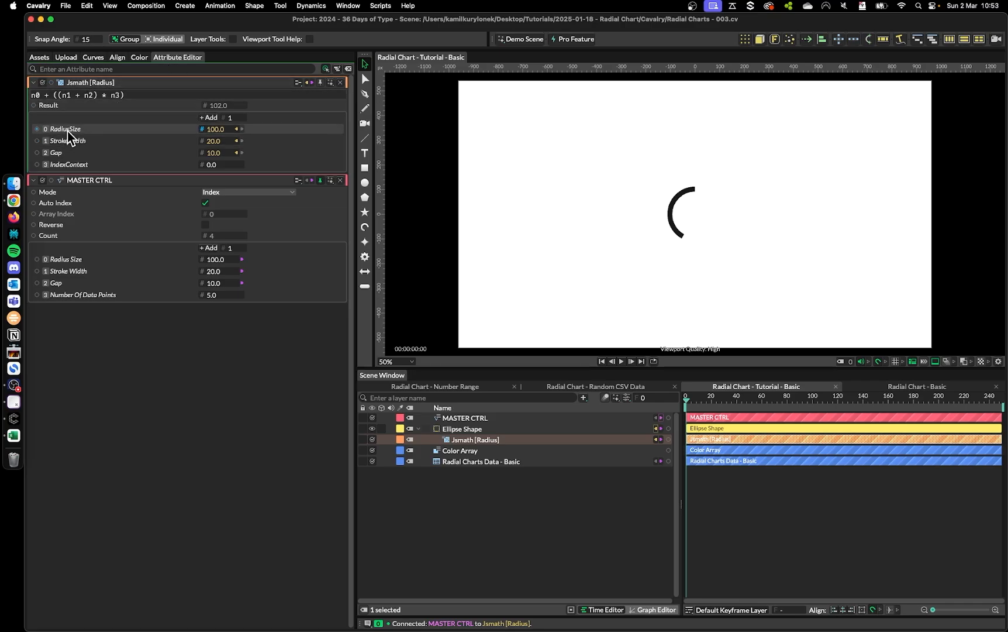
click(556, 539)
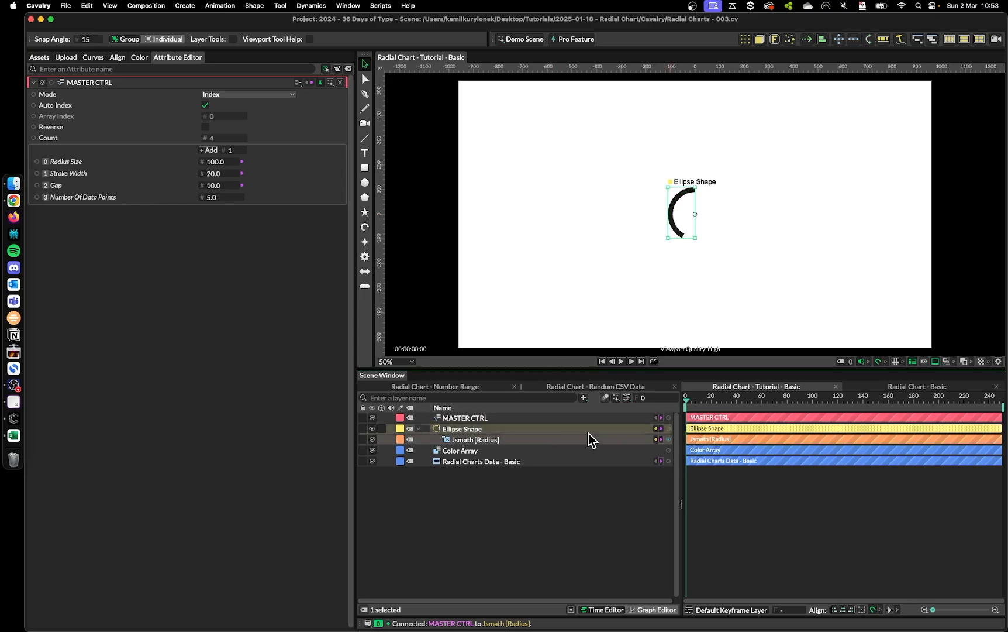
- Apply a Duplicator to Ellipse Shape, with Point distribution and a count of 5
click(460, 434)
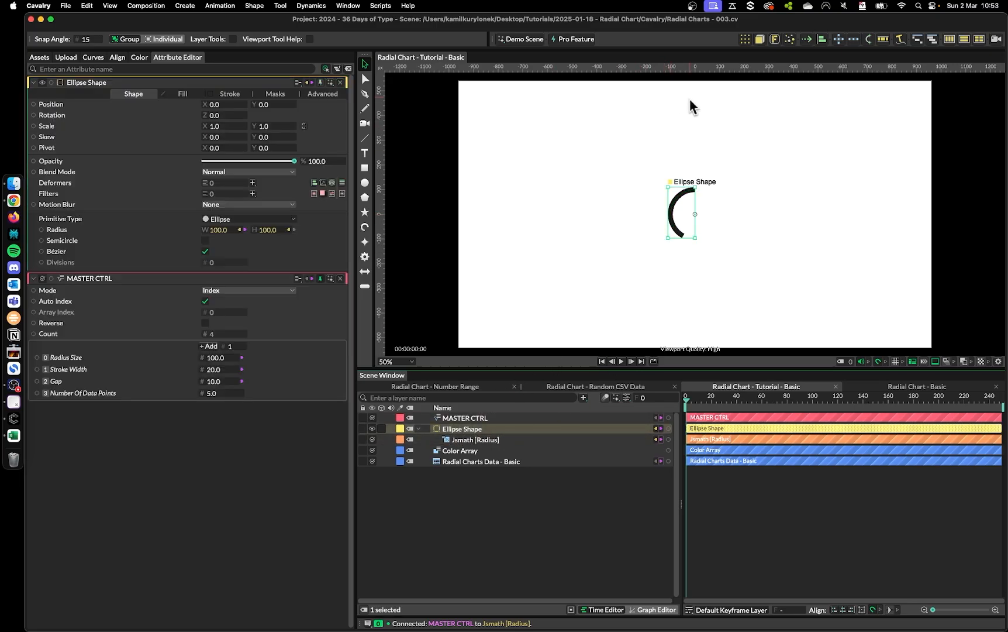
click(746, 38)
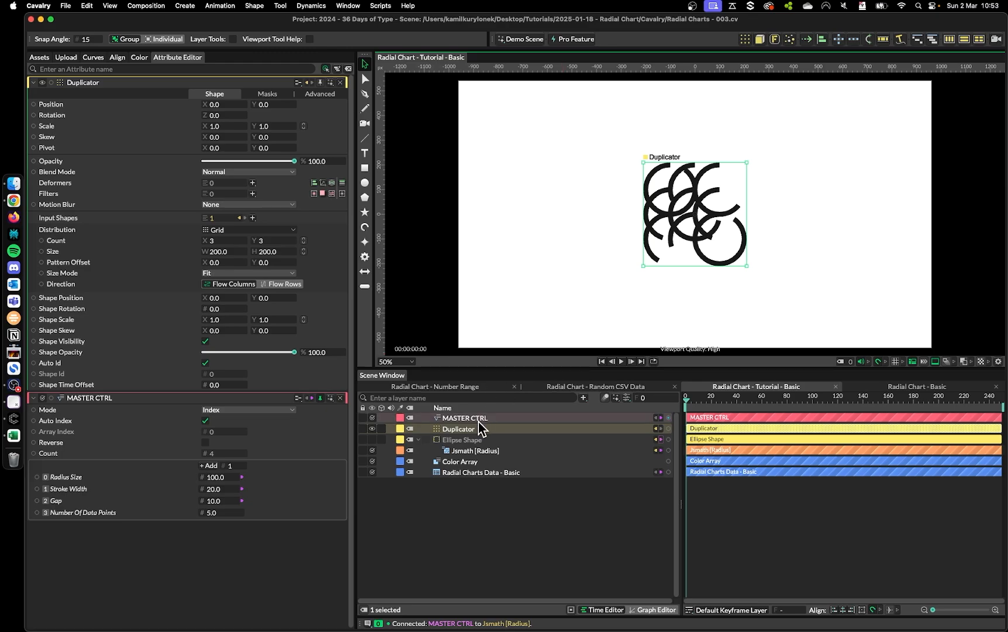
click(250, 229)
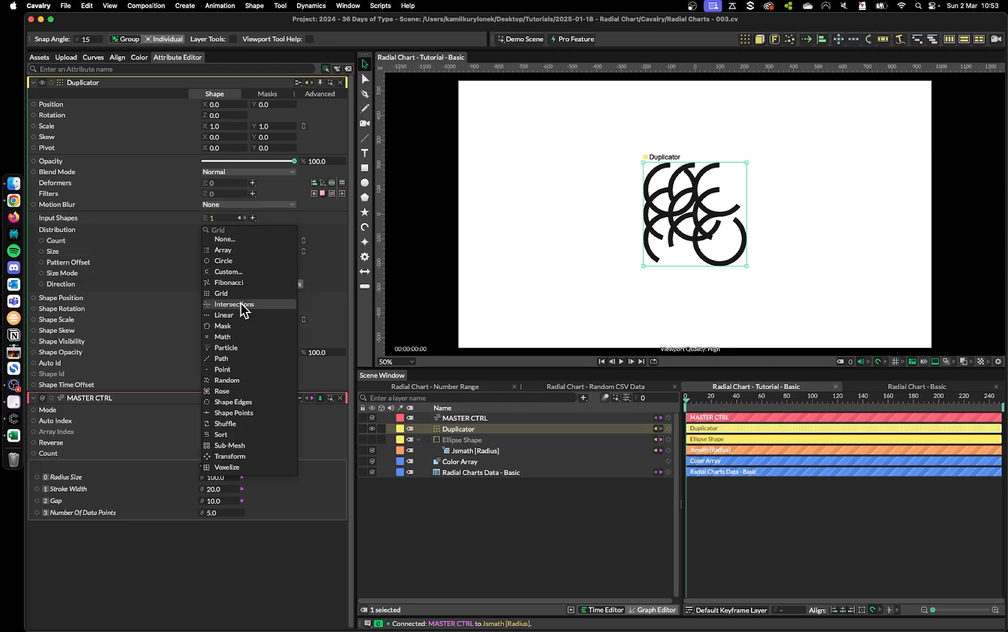
click(234, 369)
click(224, 240)
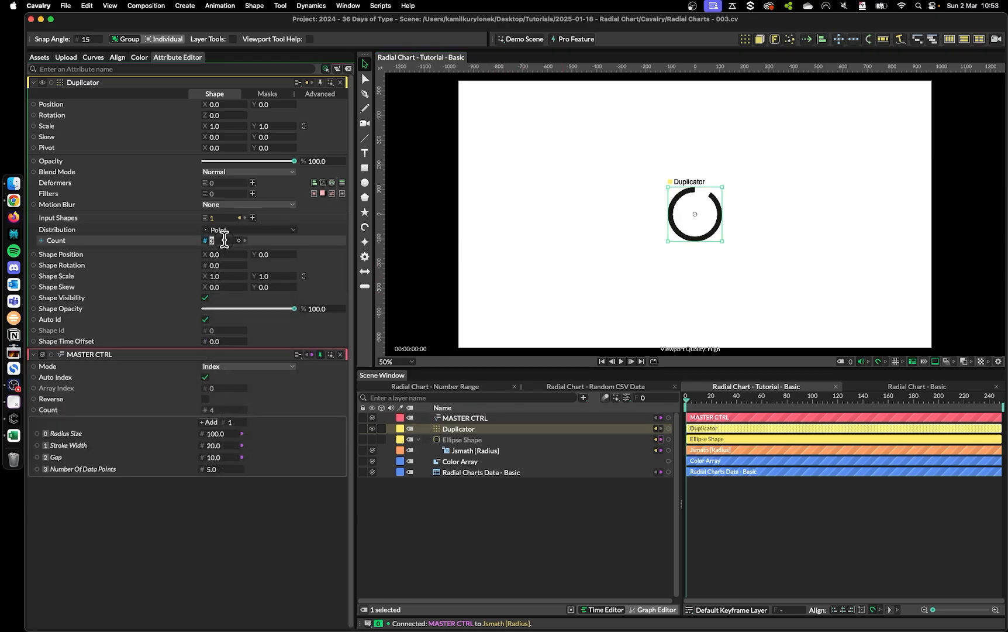
text(5)
key(Return)
- Pin Jsmath [Radius] in the attribute view and connect the Duplicator's Index Context to its IndexContext input
super+click(472, 427)
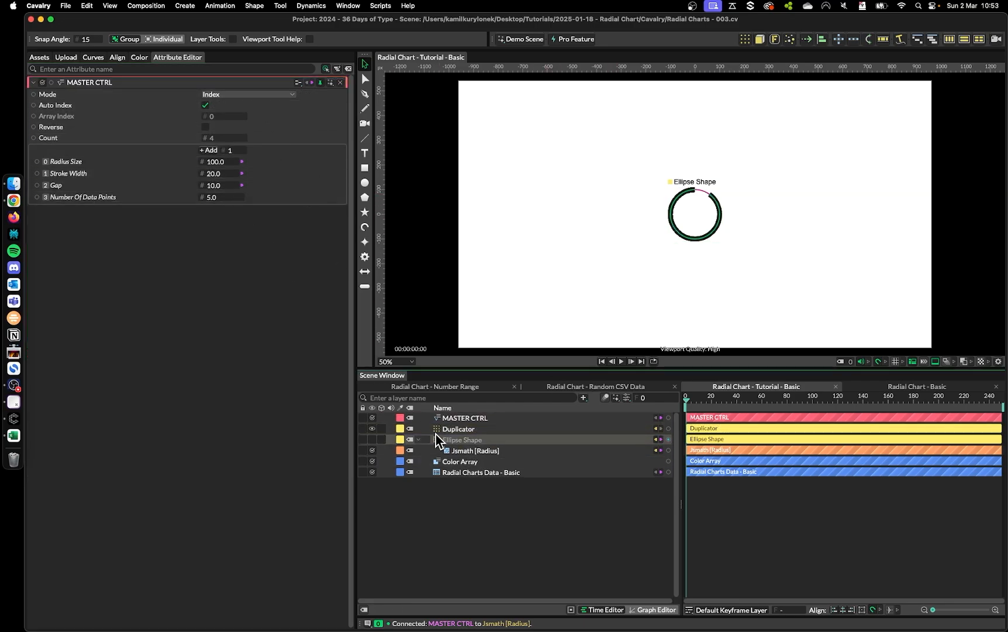
click(466, 452)
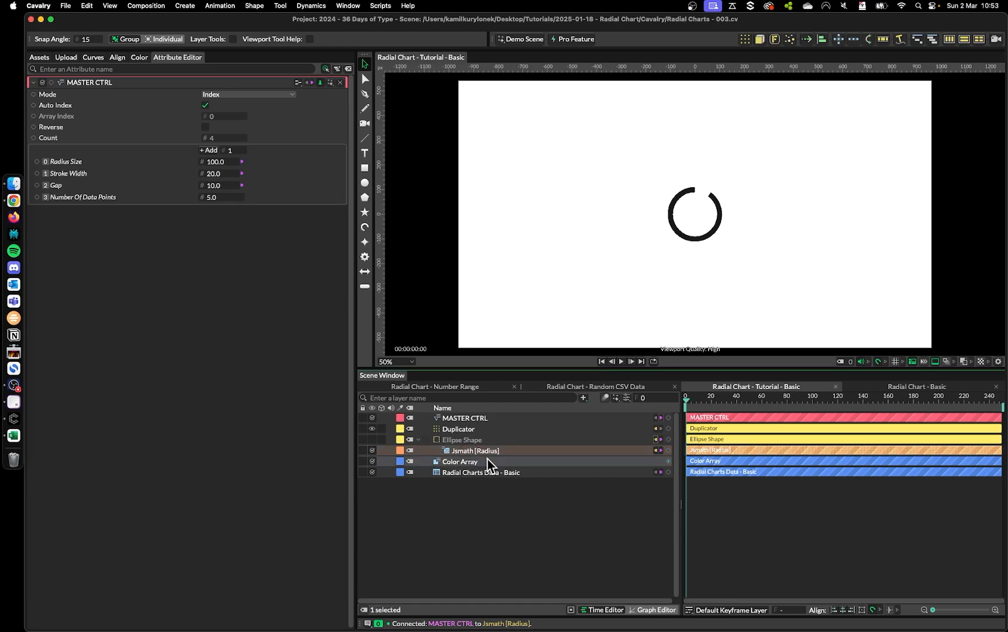
click(320, 83)
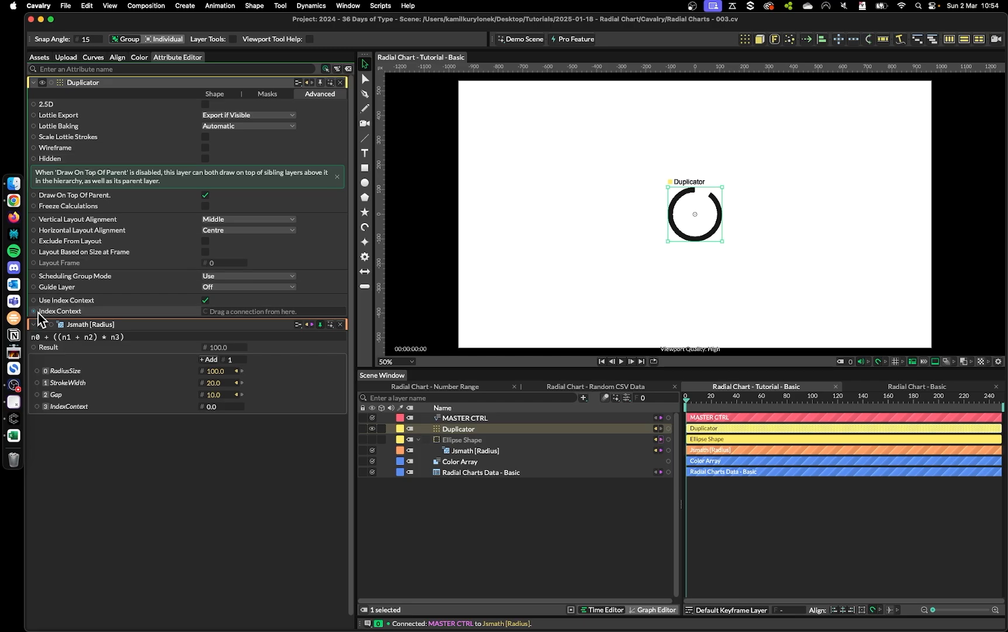
mouse_move(35, 311)
mouse_down()
mouse_move(196, 234)
mouse_move(218, 438)
mouse_move(220, 407)
mouse_up()
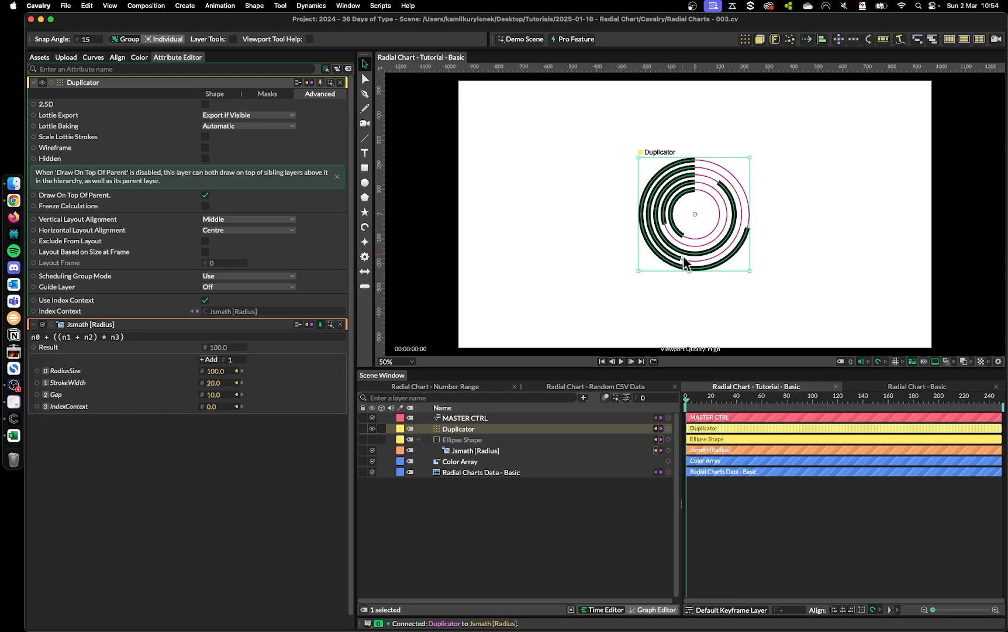
- Try out the ring controls in MASTER CTRL, setting Stroke Width to 30 and Gap to 20
scroll(786, 170, up, 2)
scroll(785, 170, up, 5)
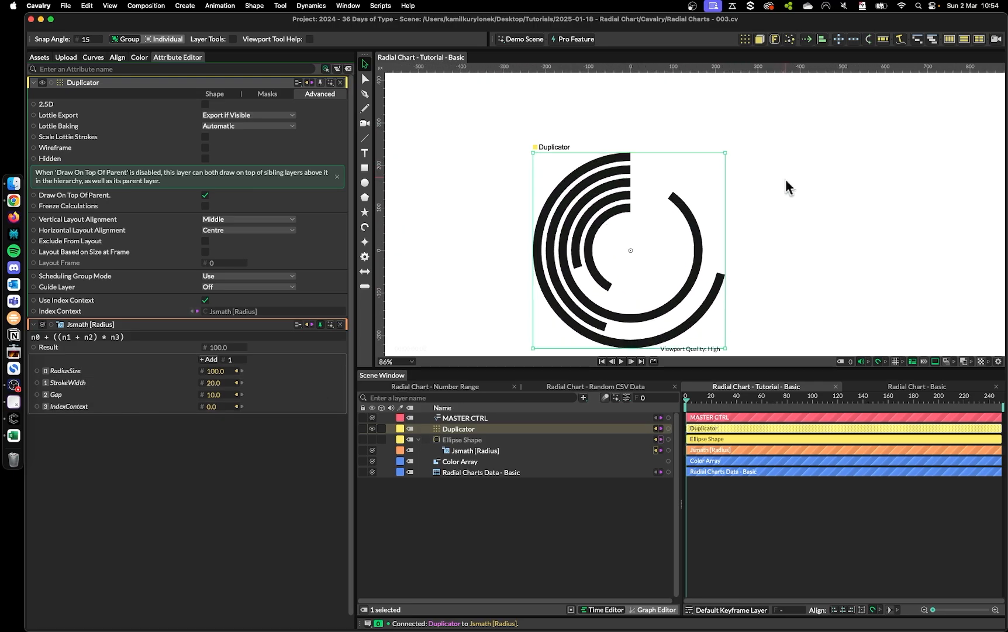
drag(816, 174, 843, 172)
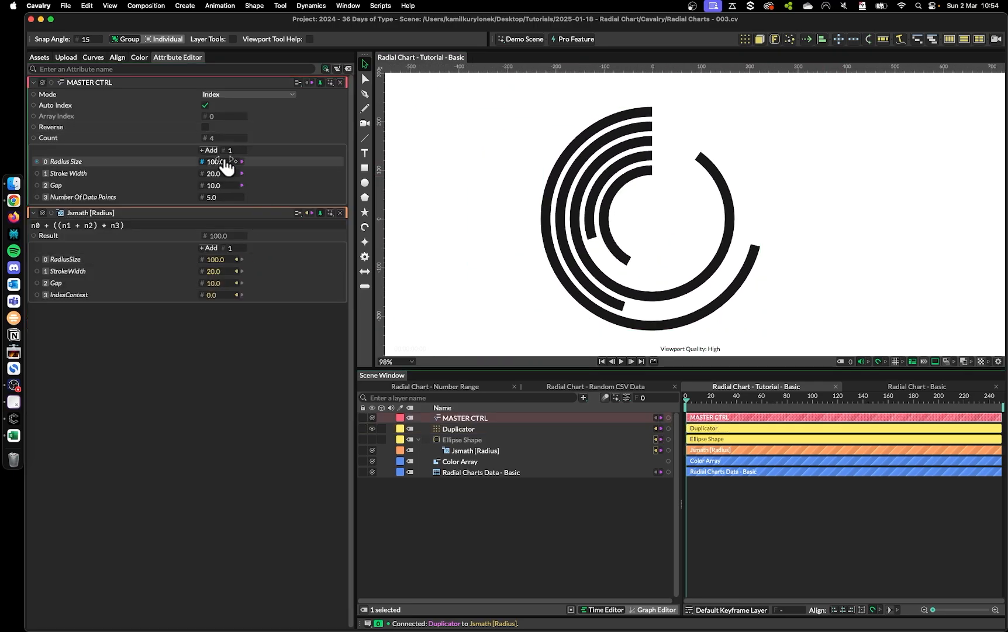
mouse_move(225, 162)
mouse_down()
mouse_move(238, 162)
mouse_move(189, 164)
mouse_move(250, 164)
mouse_move(217, 162)
mouse_move(228, 171)
mouse_move(215, 178)
mouse_move(230, 175)
mouse_up()
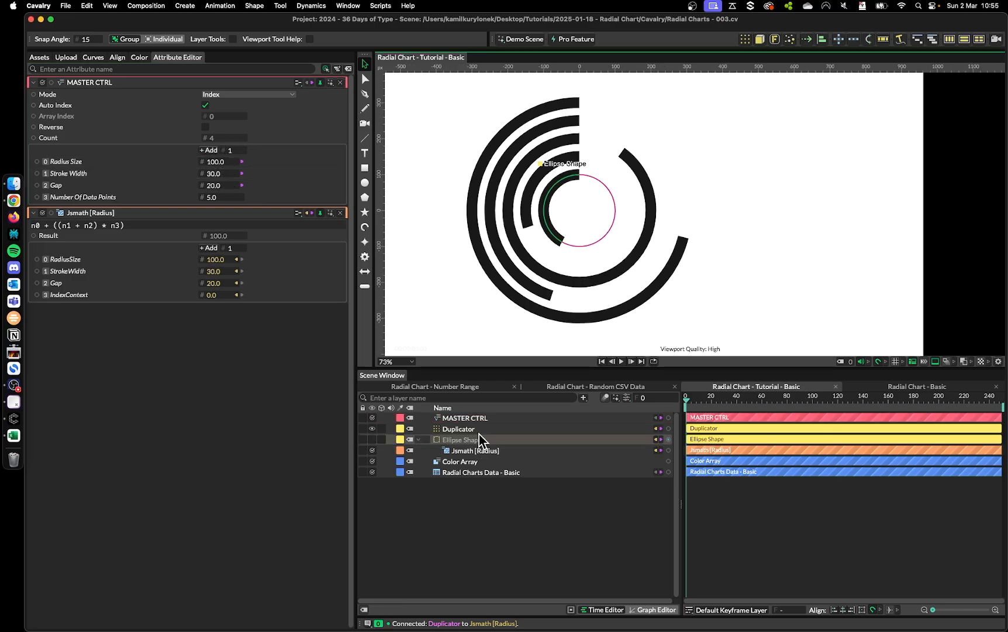
scroll(434, 324, down, 3)
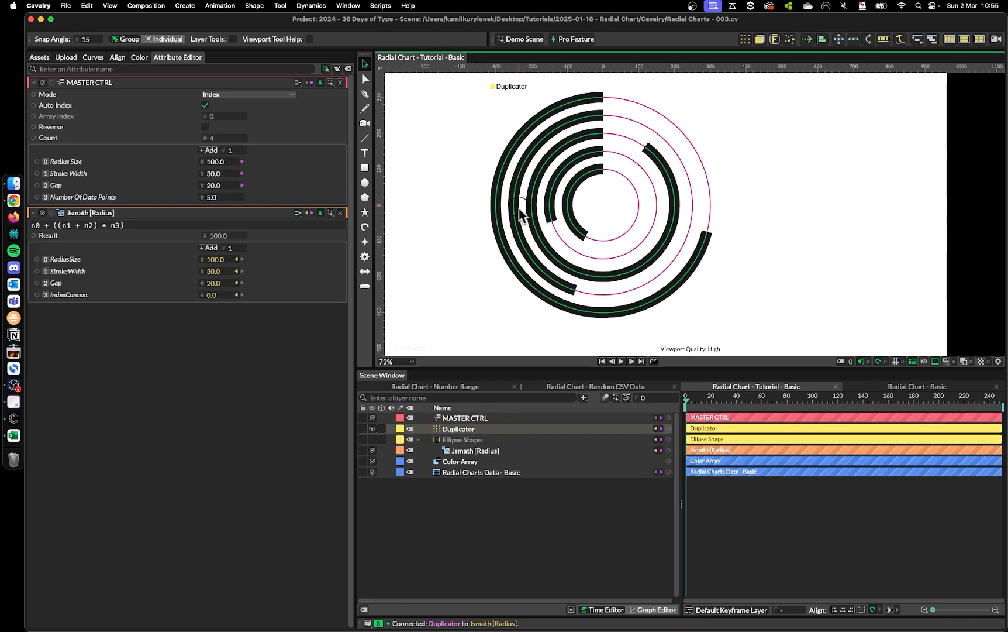
- Connect MASTER CTRL's Number Of Data Points to the Duplicator's point Count and set it to 10
click(482, 431)
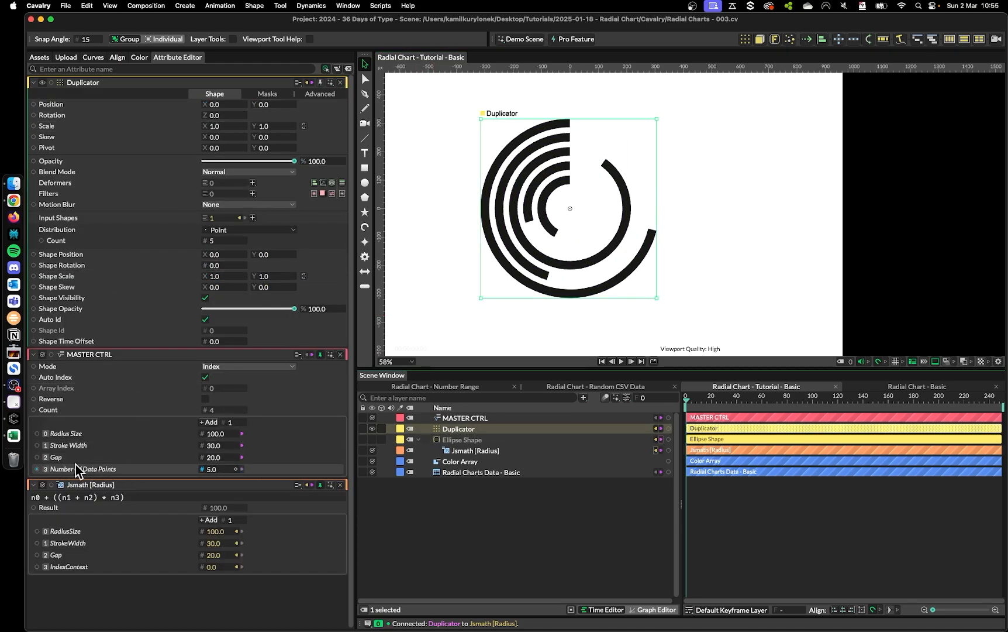
drag(202, 468, 218, 239)
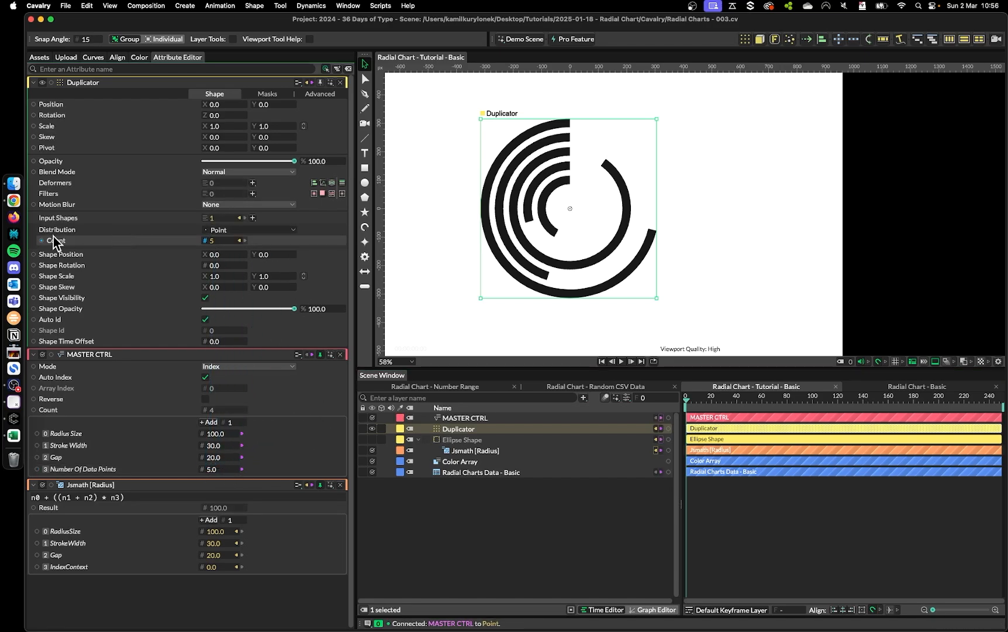
click(214, 469)
text(10)
key(Return)
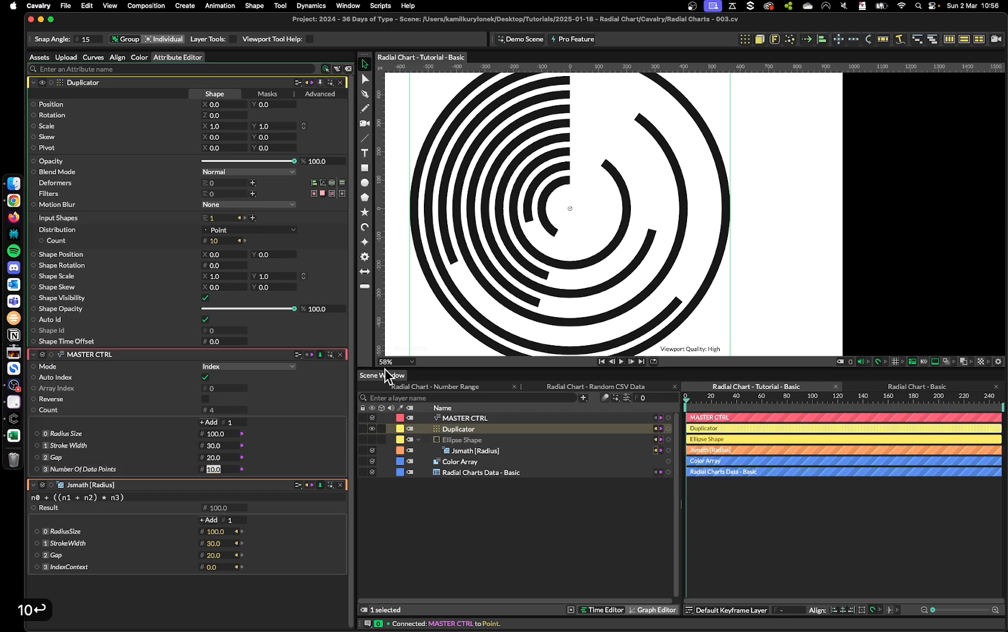
- Vary Number Of Data Points in MASTER CTRL to test the ring count, ending at 7
scroll(510, 315, down, 3)
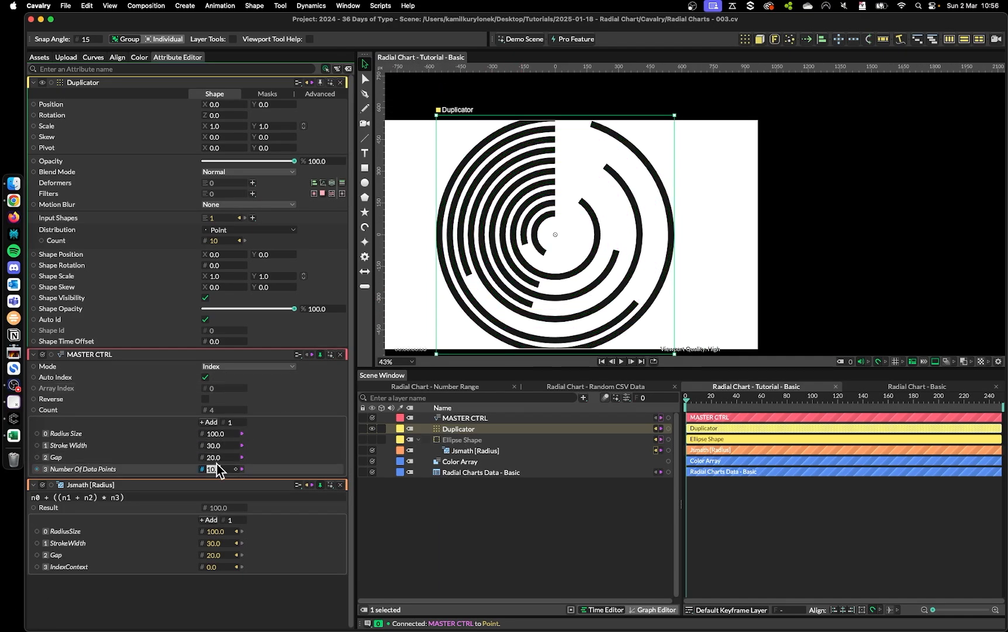
key(Down)
key(Down)
key(Down)
key(Down)
key(Down)
key(Down)
key(Up)
key(Up)
key(Up)
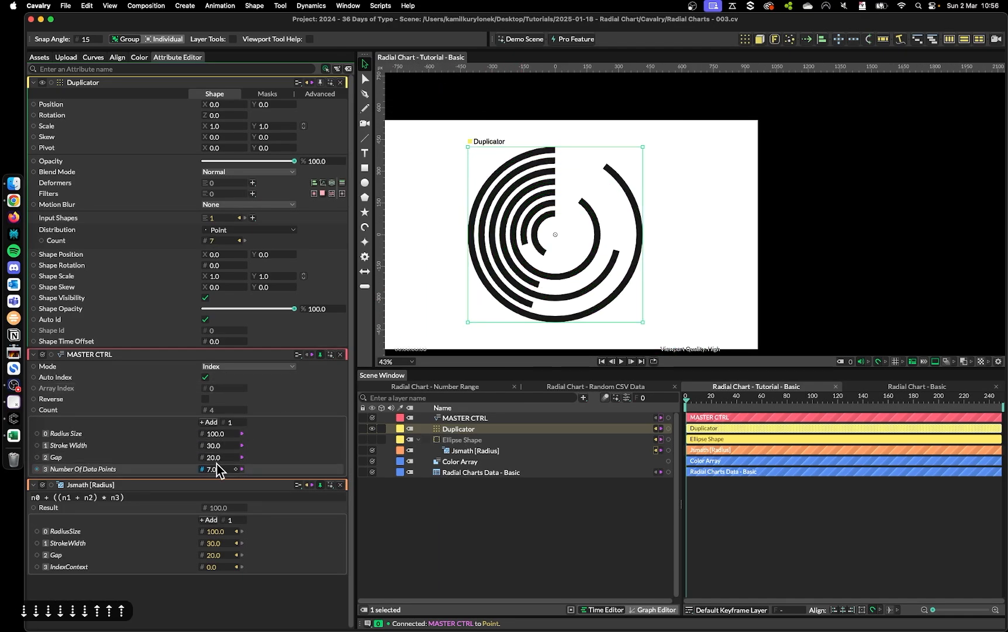
- Vary Number Of Data Points in MASTER CTRL to test the ring count, ending at 6
key(Up)
key(Up)
key(Up)
key(Down)
key(Down)
key(Down)
key(Down)
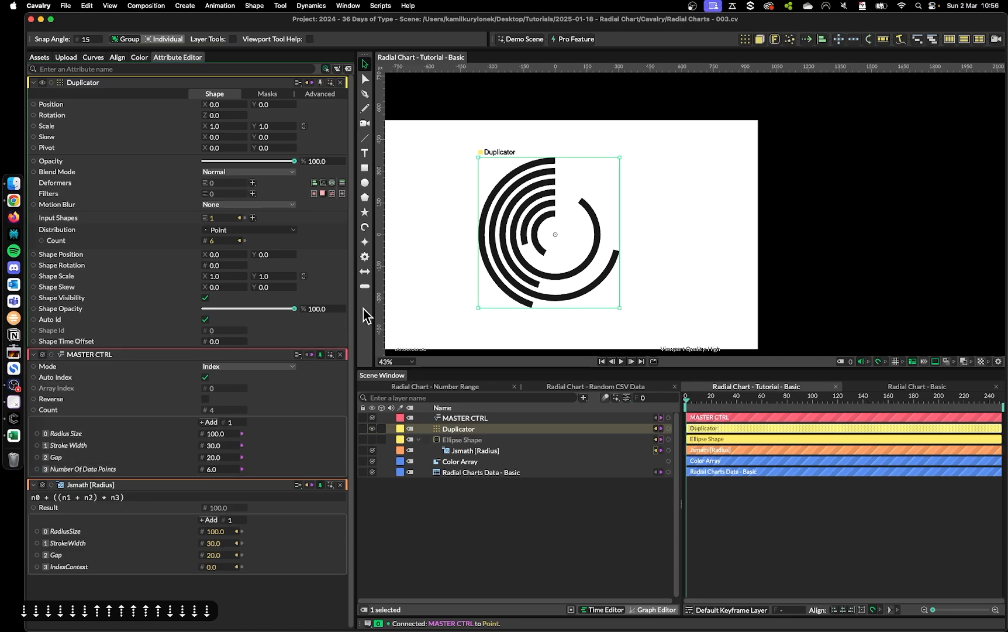
- Undo the accidental rectangle tool creation and rename the Duplicator layer as Radial Chart
scroll(716, 225, up, 5)
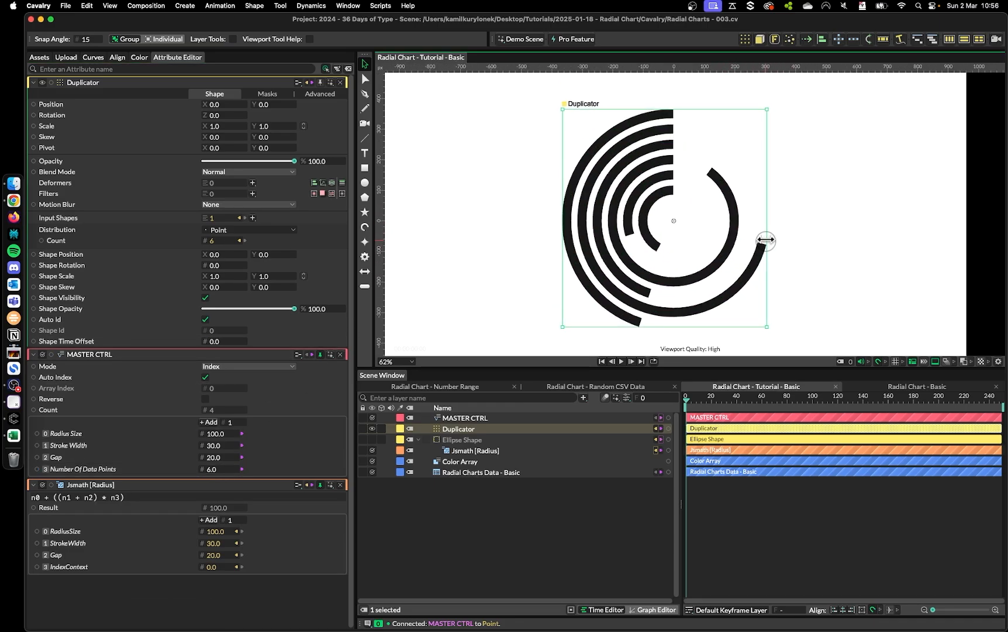
key(super+z)
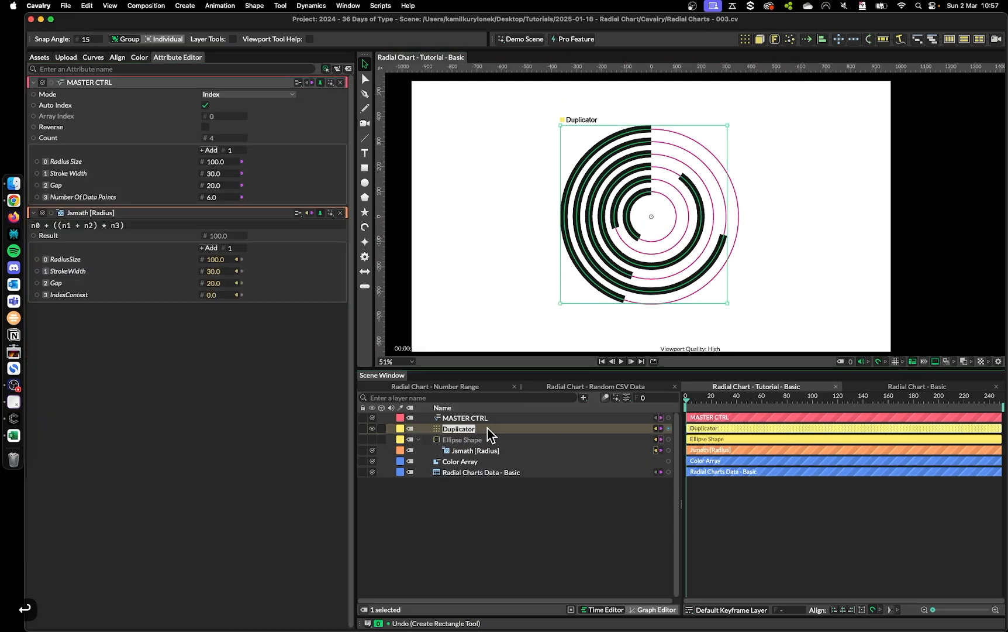
text(Radial Chart)
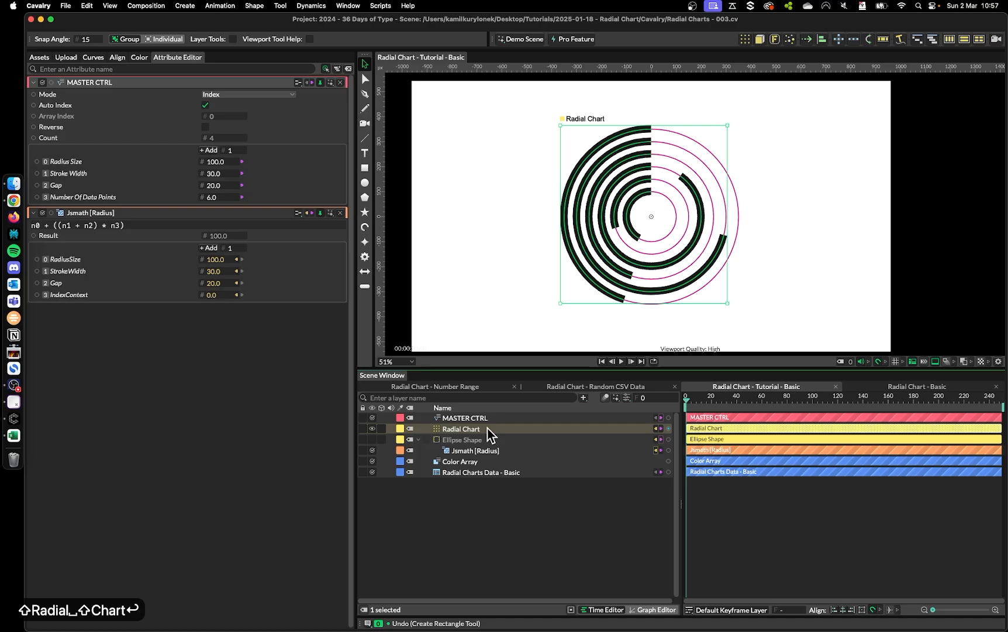
scroll(509, 218, up, 3)
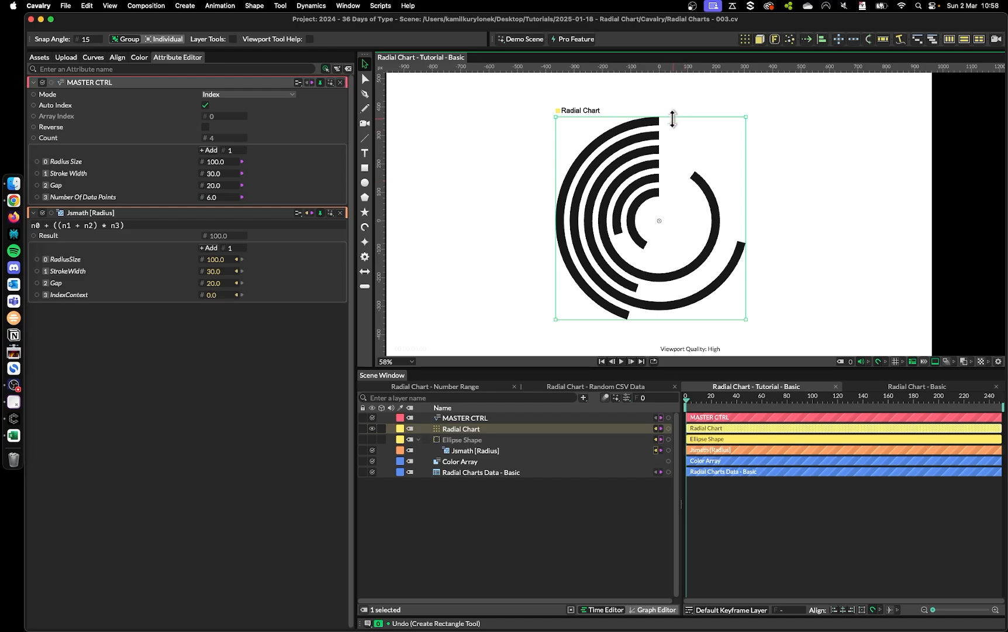
- Examine the Radial Chart's rings and point count, and try a Stroke Width of 40 in MASTER CTRL
scroll(660, 173, up, 5)
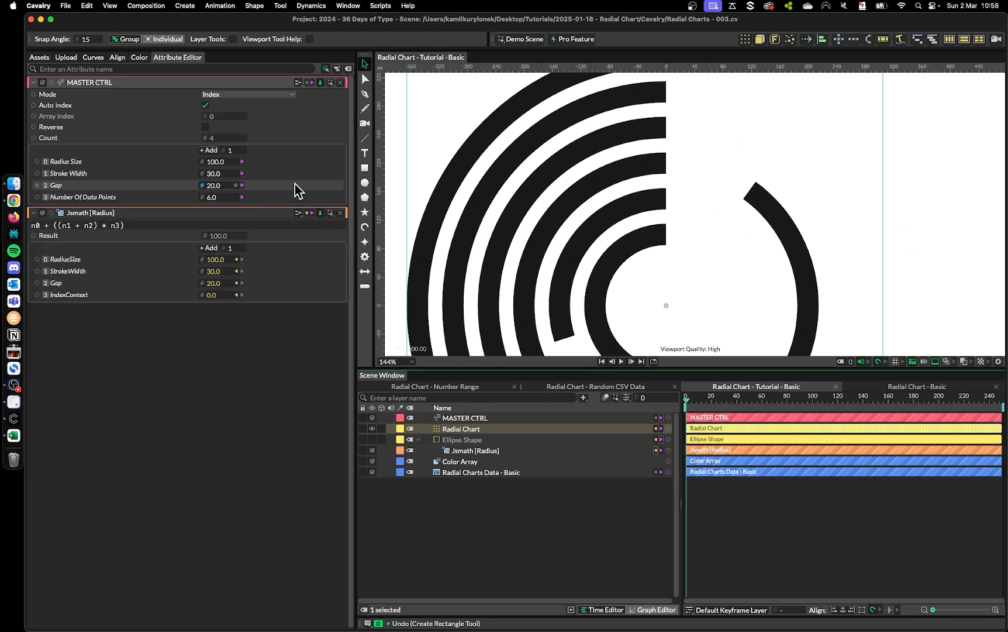
click(465, 429)
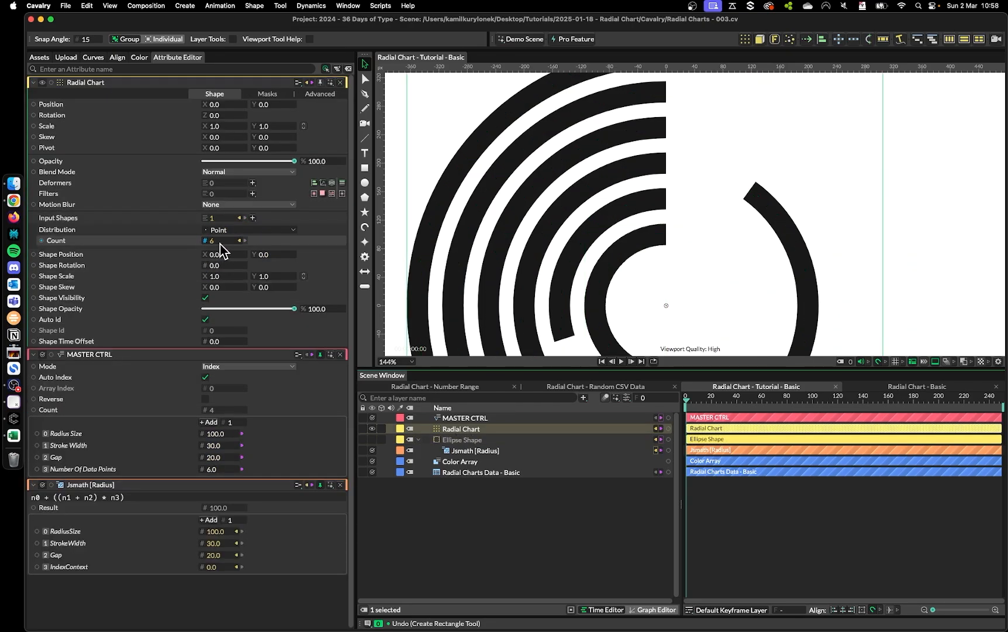
scroll(657, 113, down, 2)
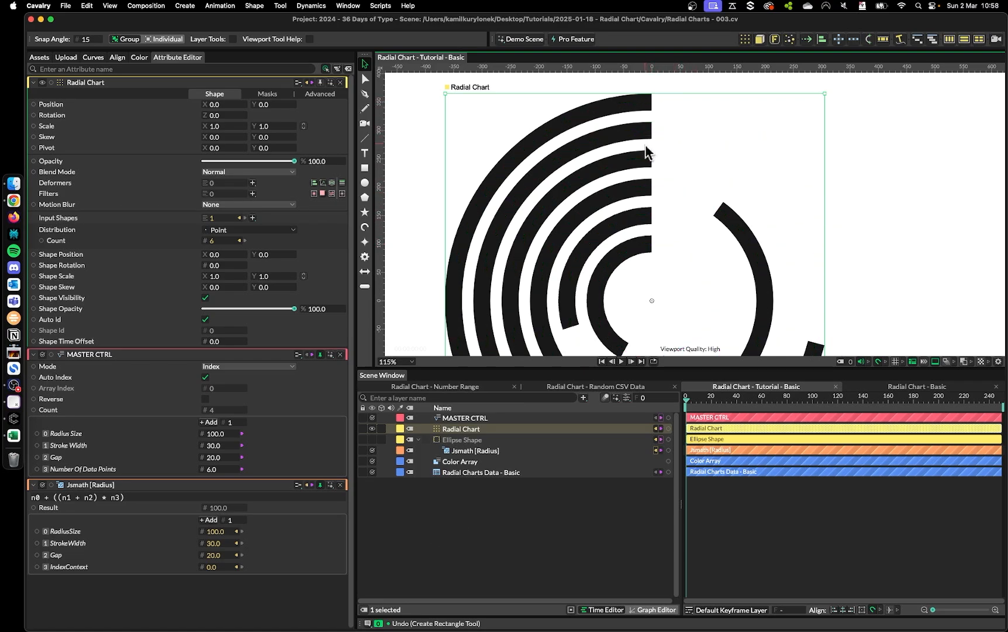
scroll(647, 239, down, 4)
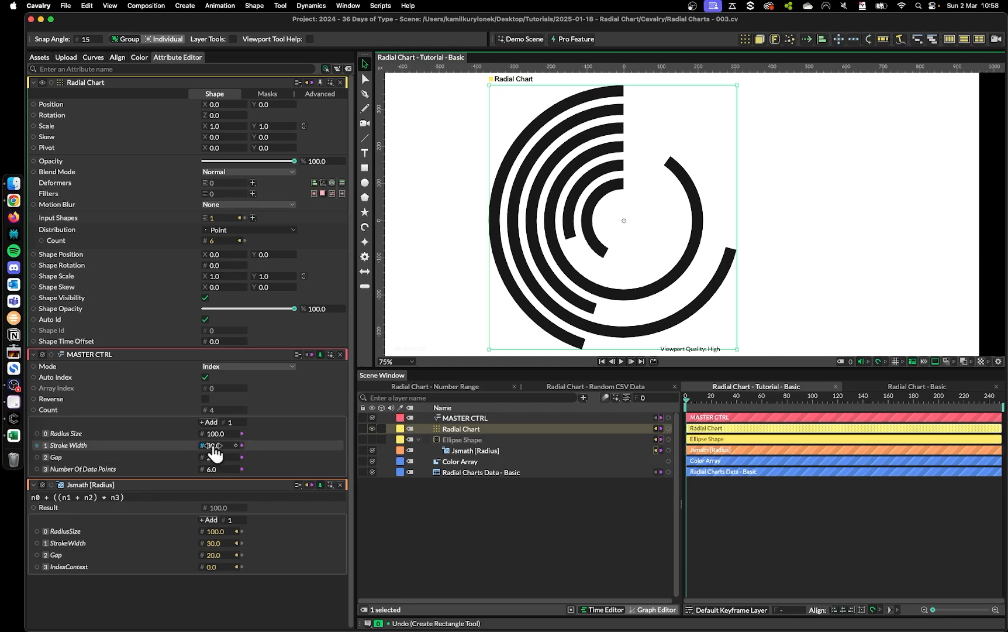
drag(222, 453, 294, 450)
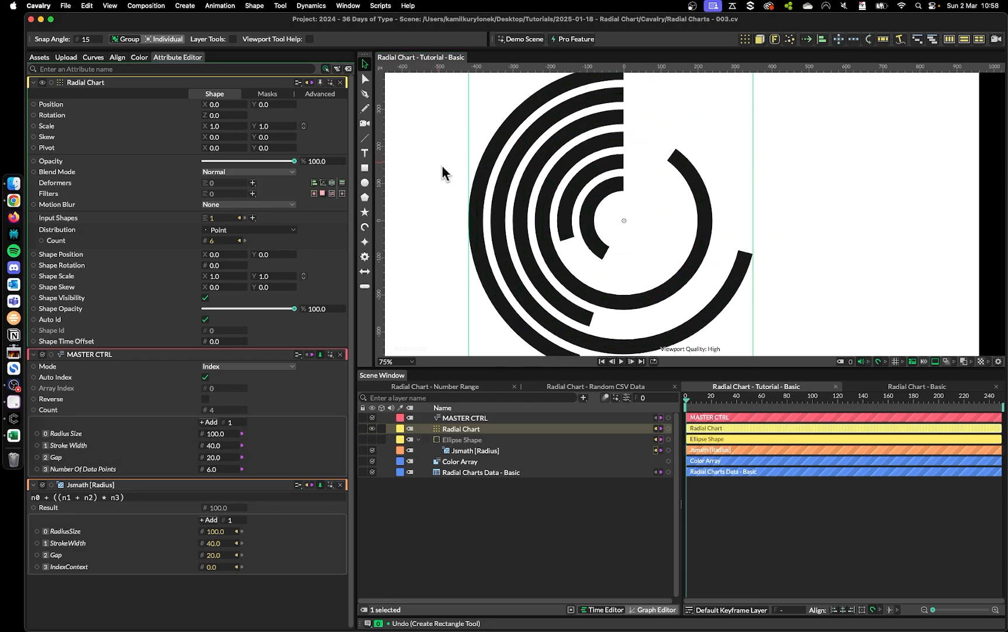
scroll(625, 257, down, 2)
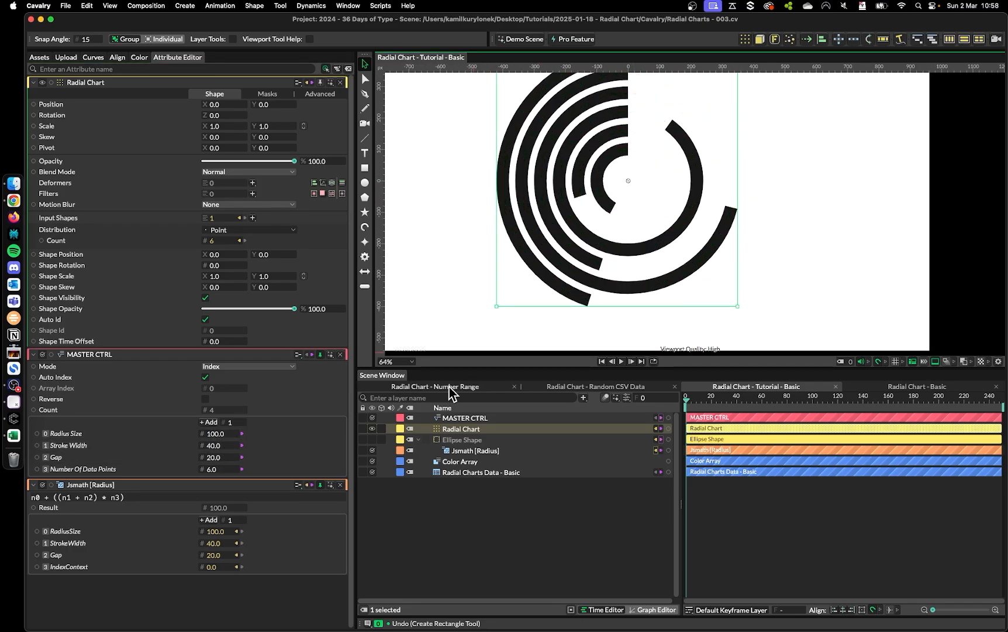
- Connect the Row Count of Radial Charts Data - Basic to MASTER CTRL's Number Of Data Points
click(556, 472)
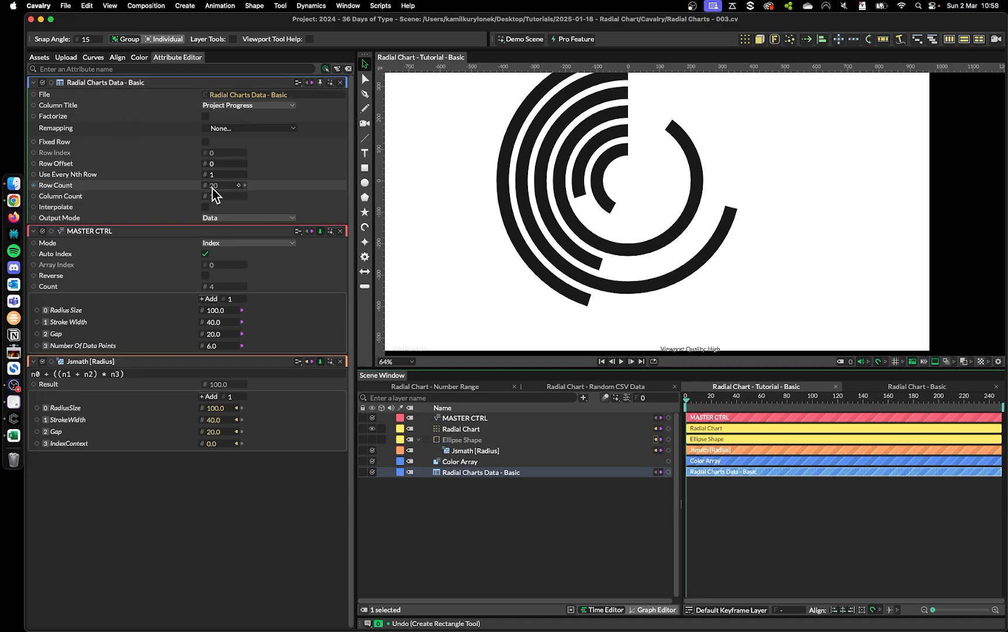
mouse_move(204, 185)
mouse_down()
mouse_move(173, 348)
mouse_move(217, 350)
mouse_up()
scroll(642, 209, down, 5)
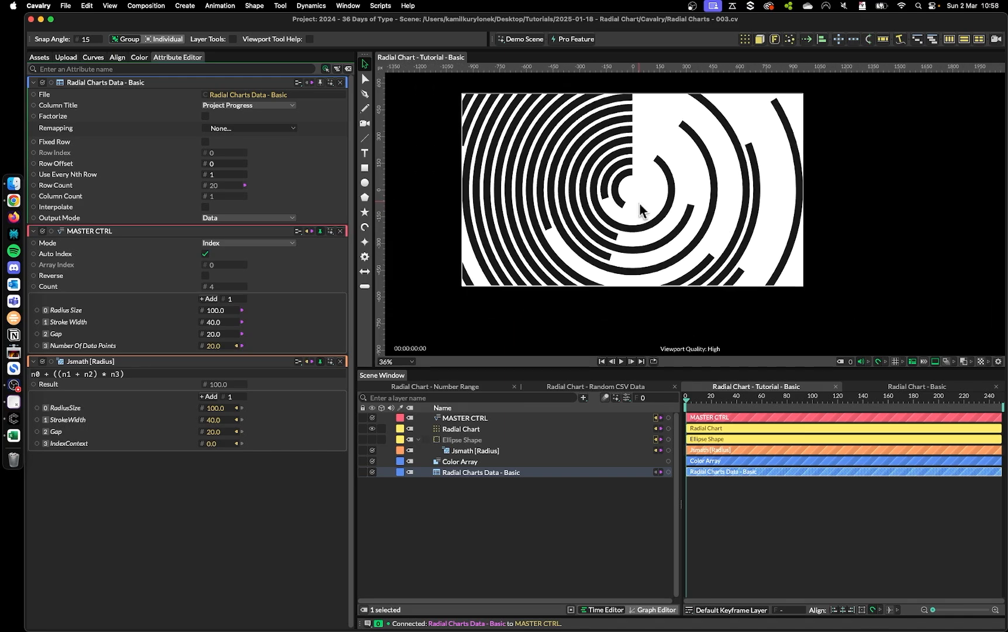
scroll(642, 209, down, 1)
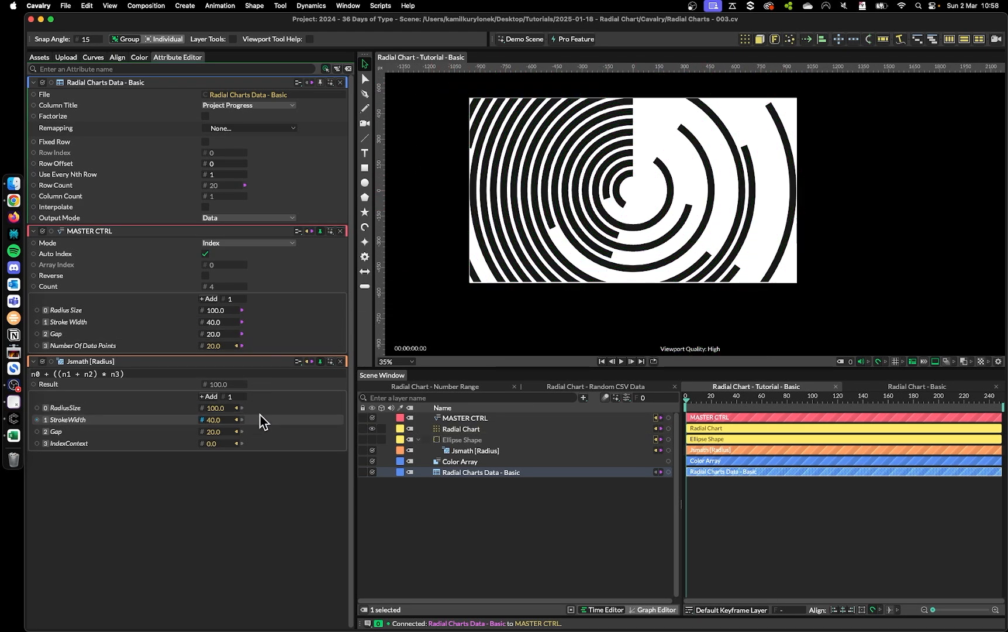
- Set MASTER CTRL's Radius Size to 200, Stroke Width to 10 and Gap to 5
drag(230, 311, 214, 314)
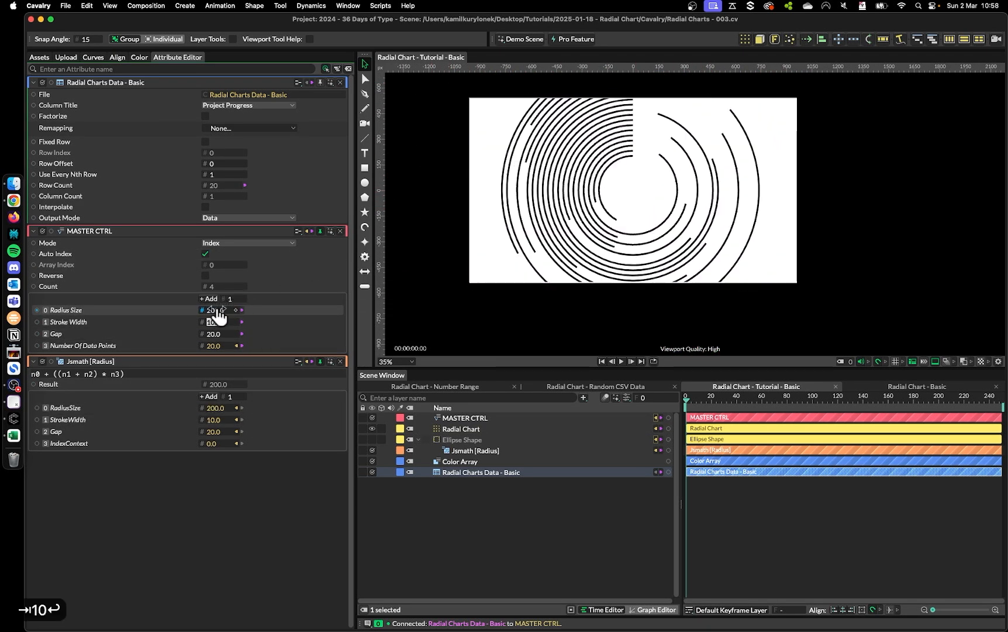
click(215, 321)
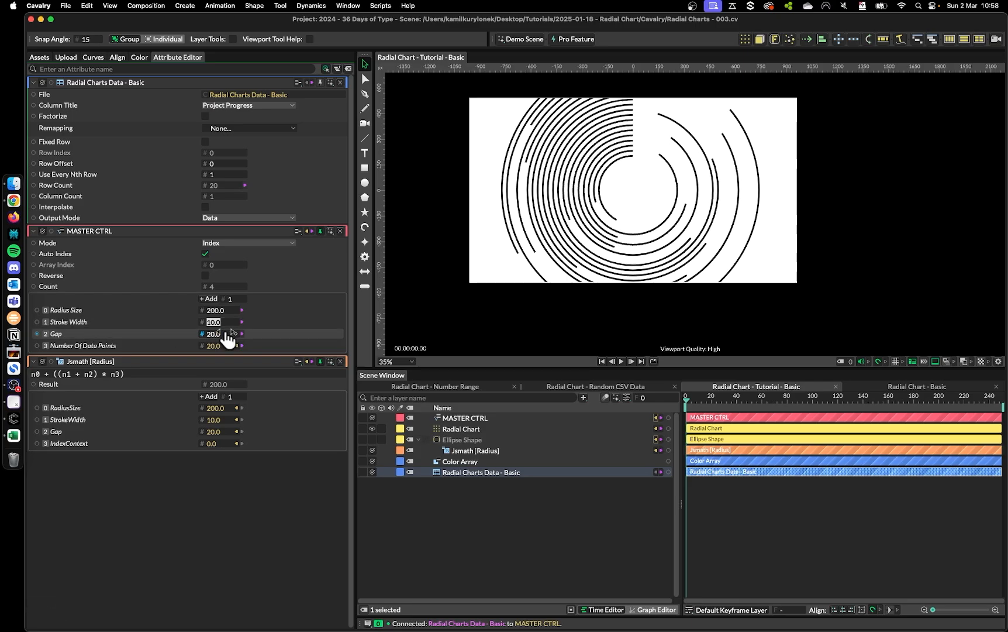
text(5)
key(Return)
click(682, 228)
scroll(658, 213, up, 6)
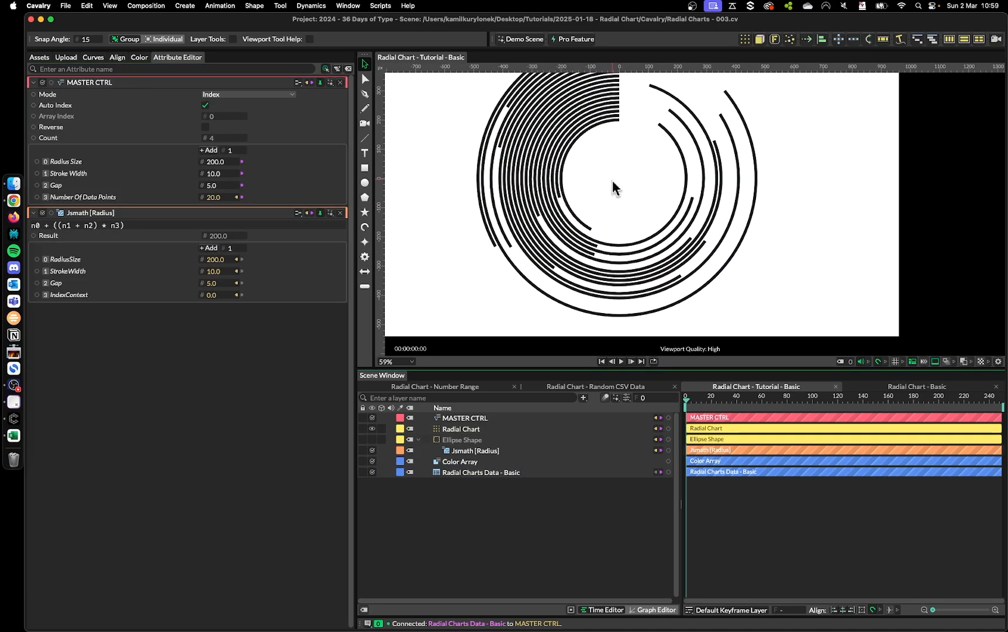
drag(621, 164, 623, 225)
scroll(798, 329, down, 2)
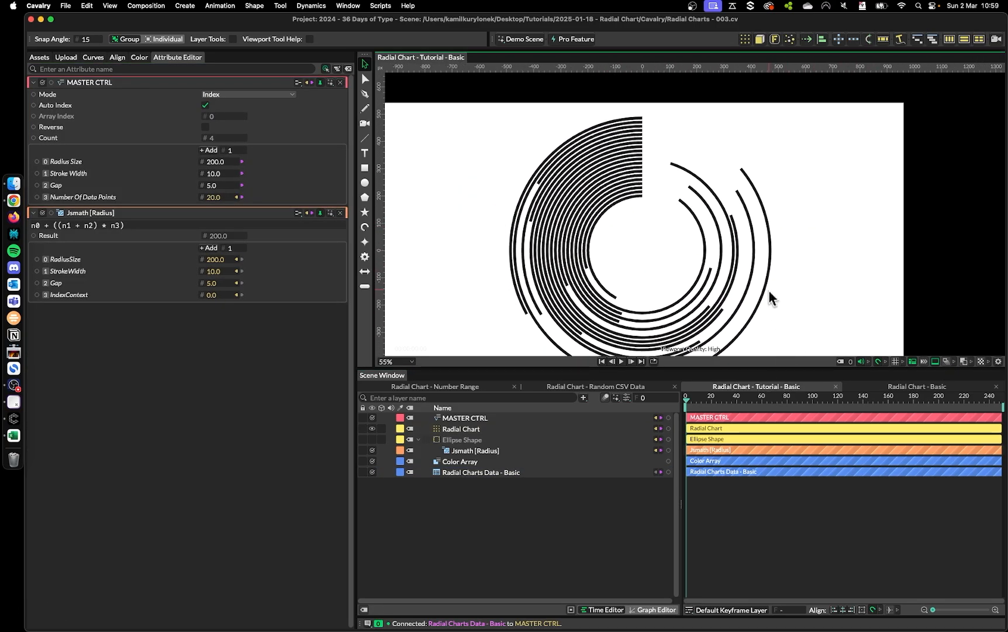
drag(759, 267, 696, 214)
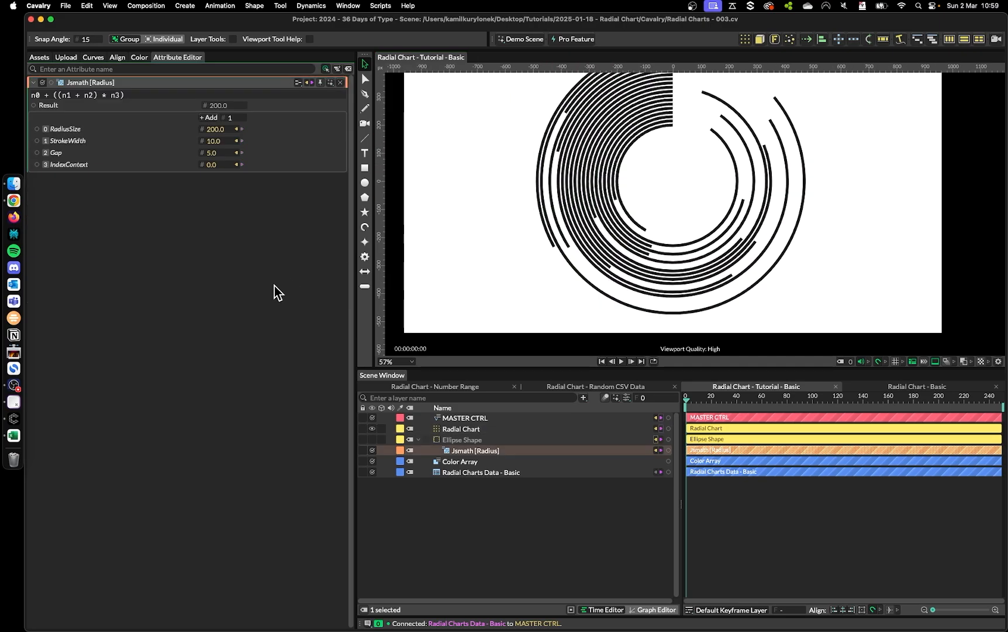
scroll(603, 234, down, 3)
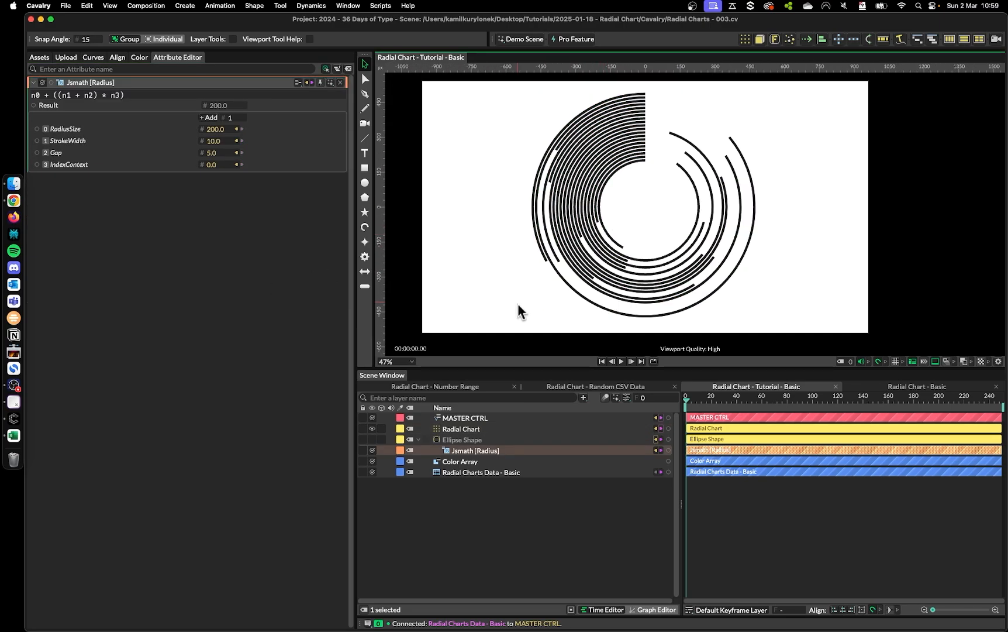
- Disconnect Radial Charts Data - Basic from the stroke trim End of the Ellipse Shape
click(465, 439)
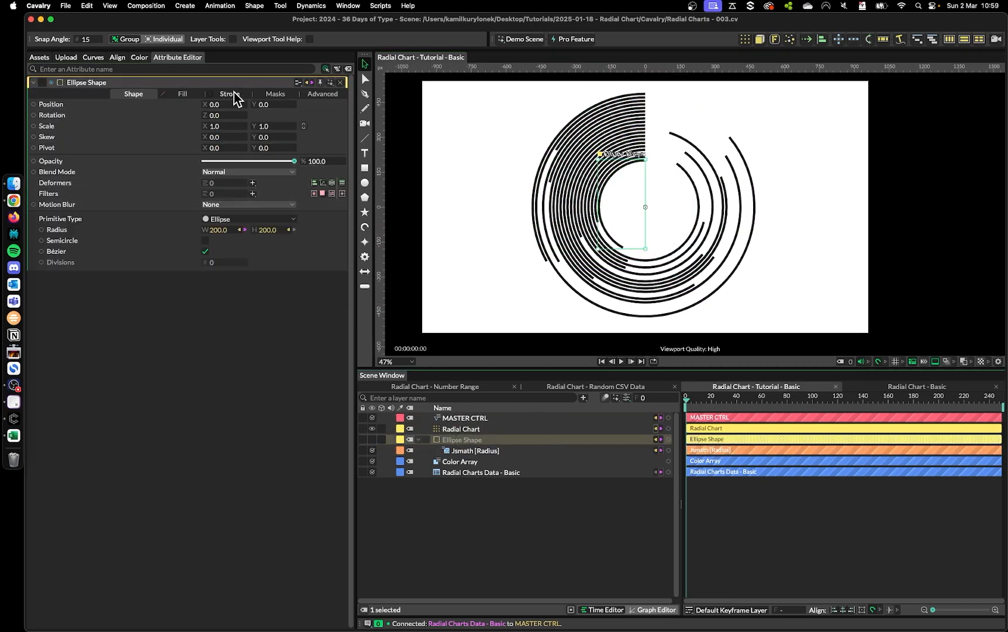
click(230, 93)
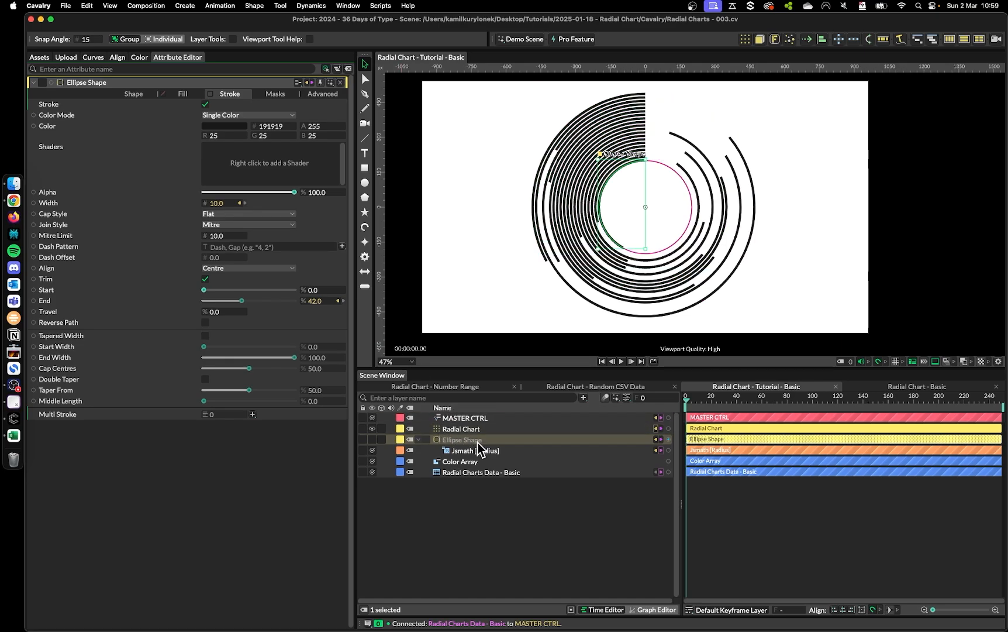
click(338, 300)
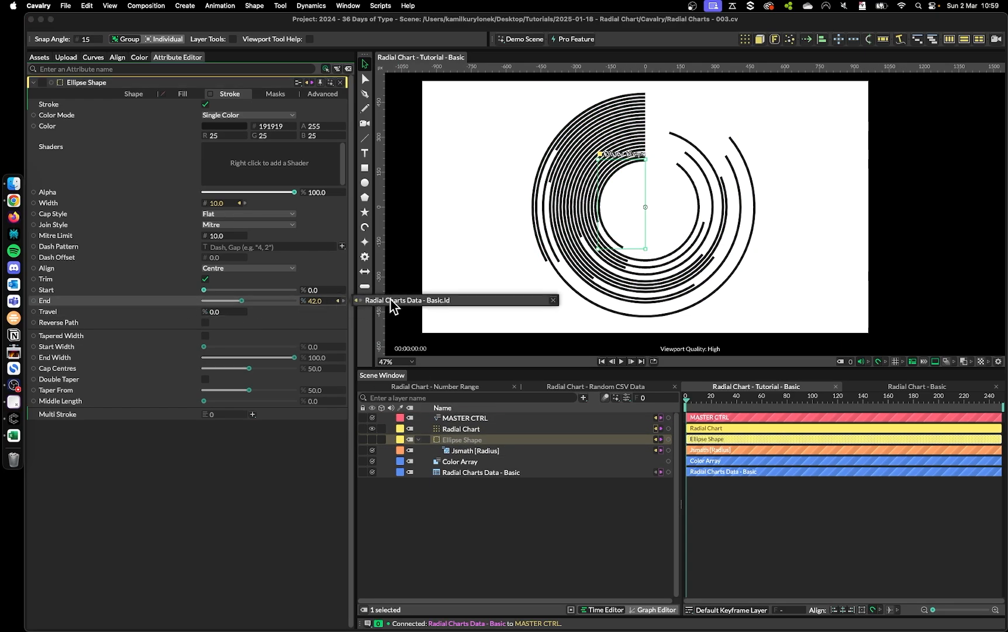
click(553, 300)
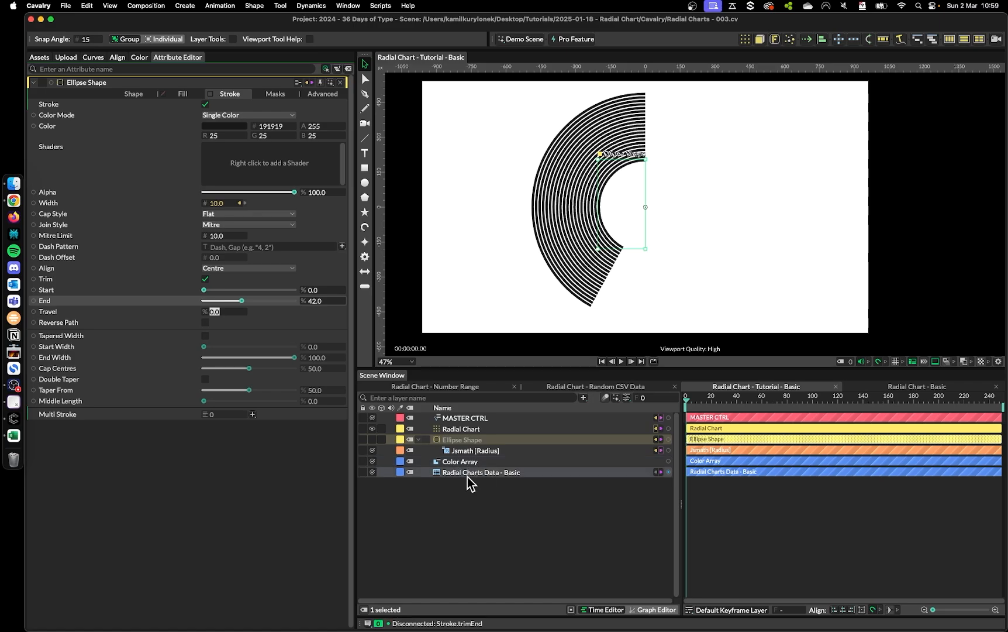
- Add a Value Blend to the stroke End, nested under the Ellipse Shape, and connect Radial Charts Data - Basic to its Second value
right_click(75, 300)
mouse_move(105, 364)
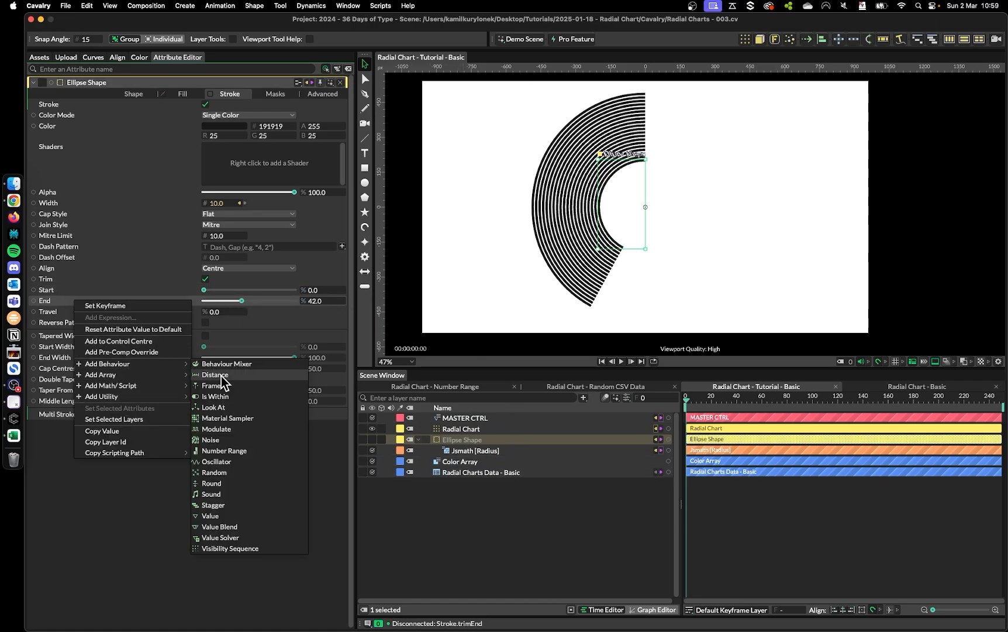
click(225, 527)
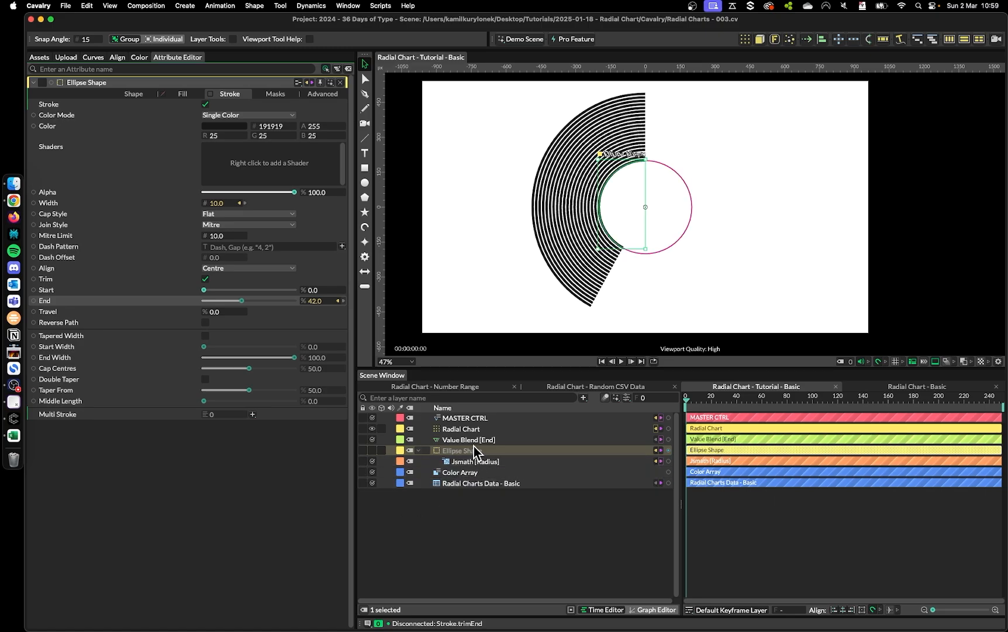
drag(470, 439, 477, 460)
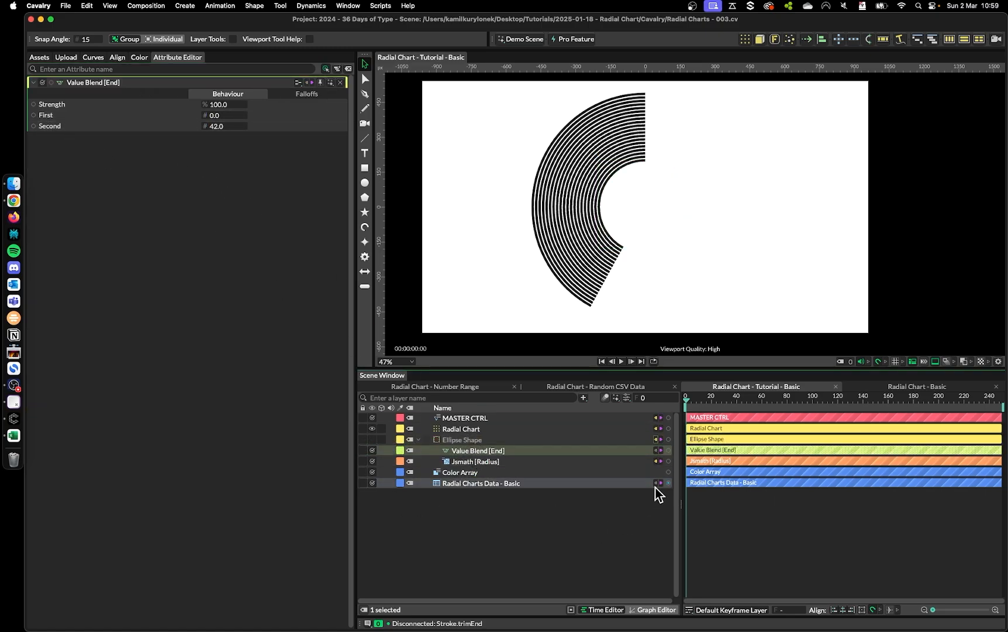
drag(669, 483, 224, 127)
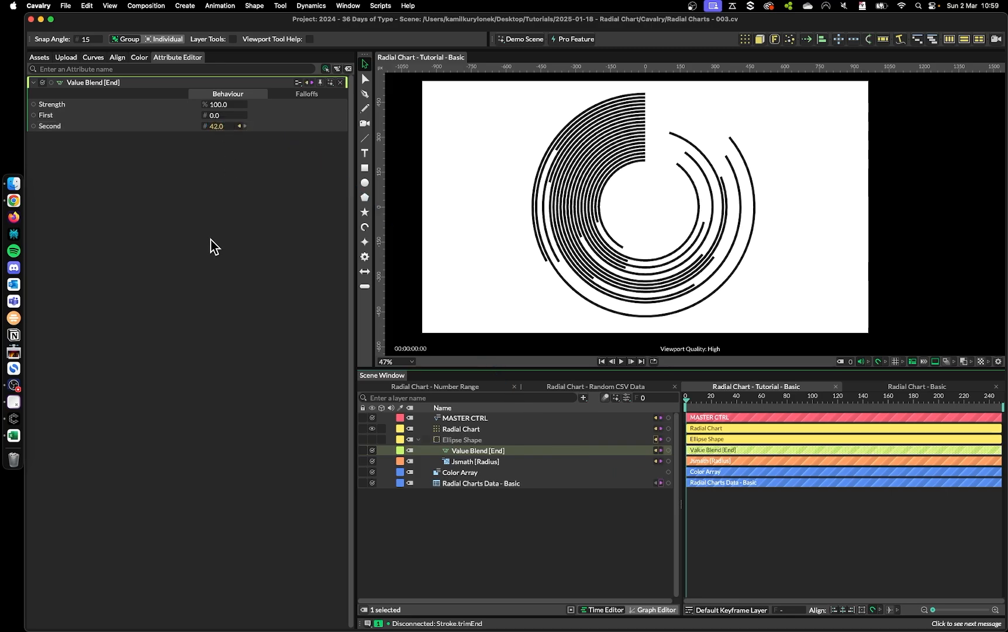
- Add a Range Falloff to Value Blend [End] and set its Mode to Transition
click(298, 92)
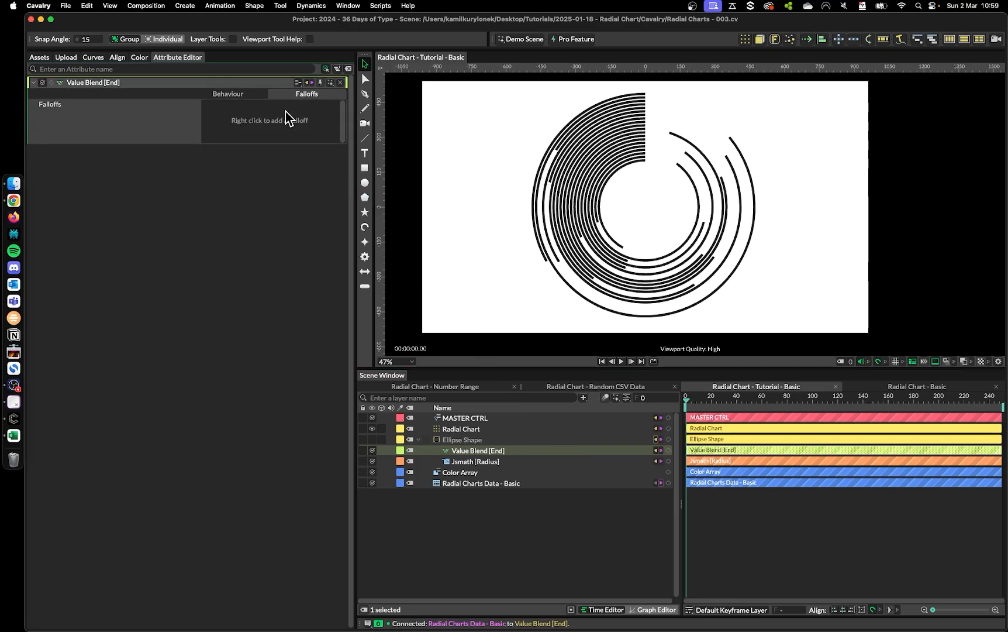
right_click(226, 121)
mouse_move(267, 149)
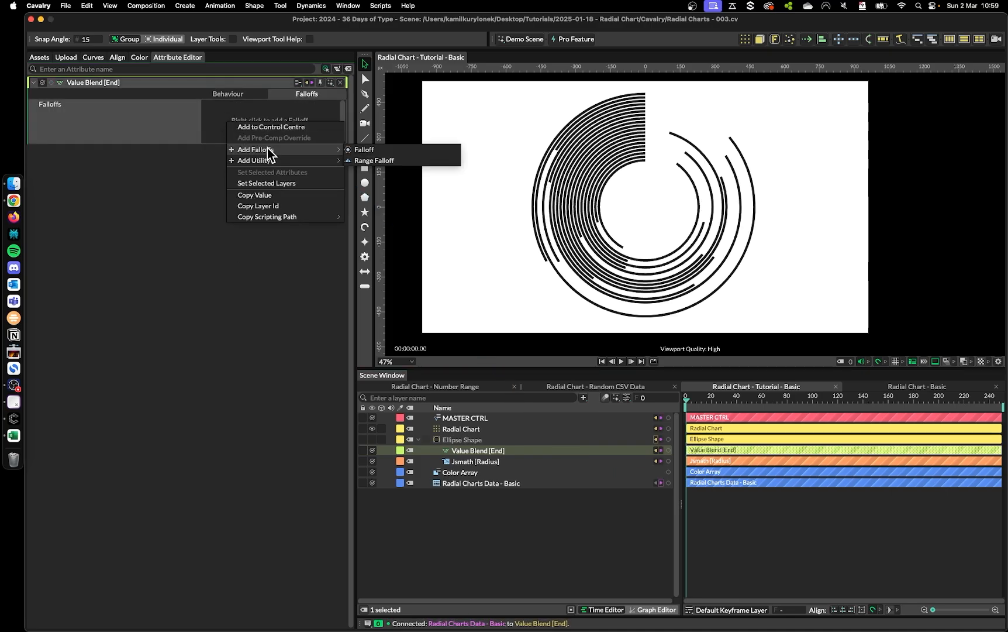
click(376, 160)
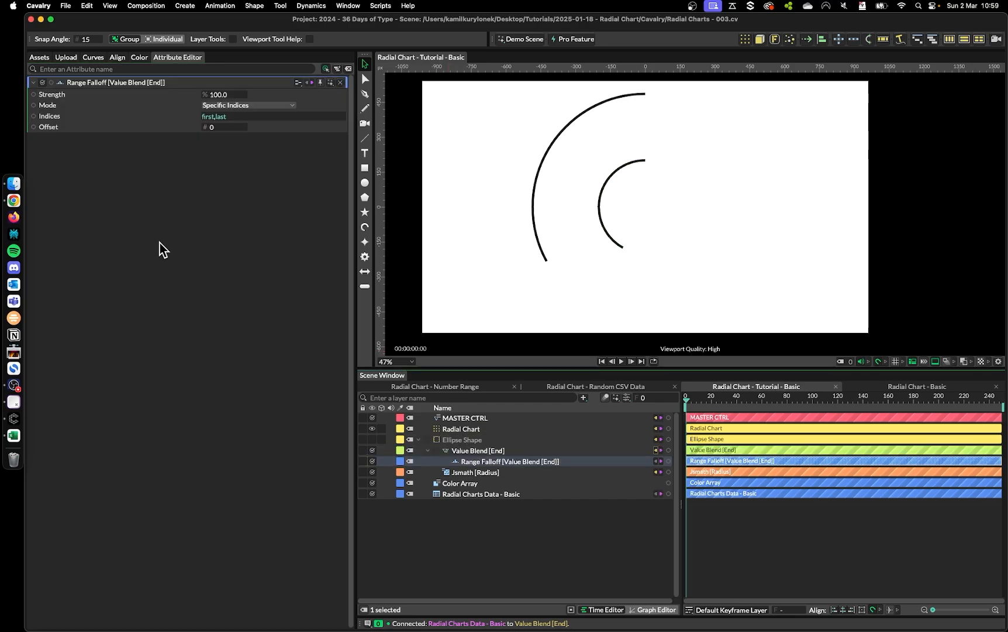
click(287, 107)
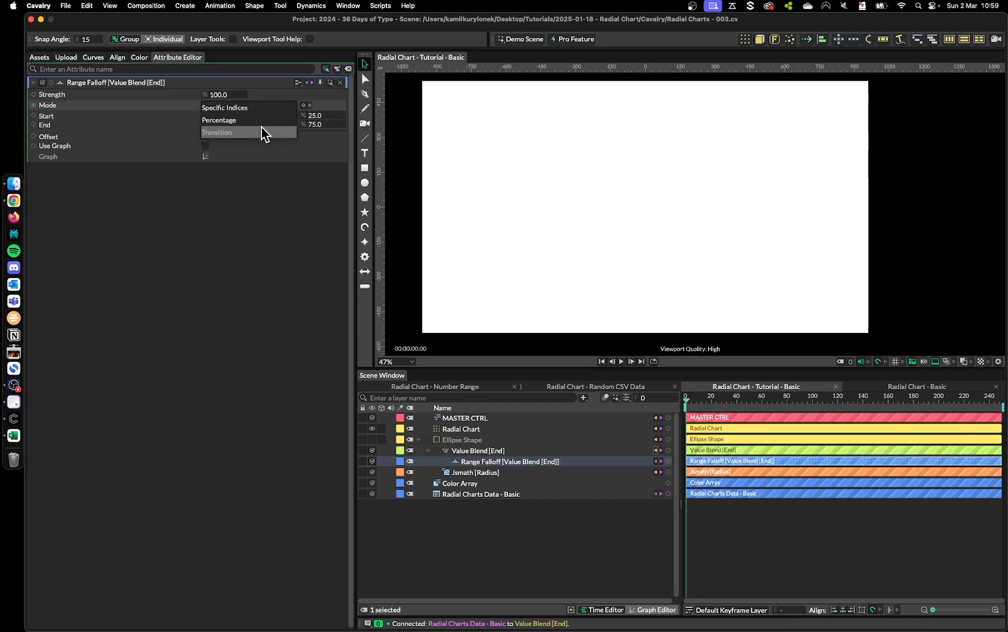
click(226, 132)
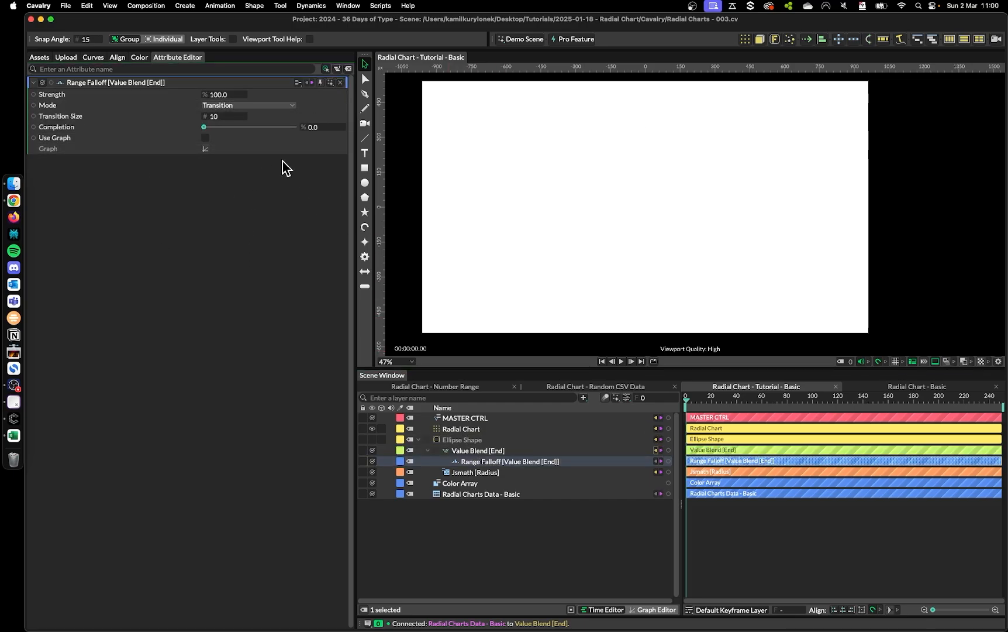
- Keyframe the Range Falloff's Completion at 0% on frame 0 and 100% on frame 168
click(336, 127)
click(899, 400)
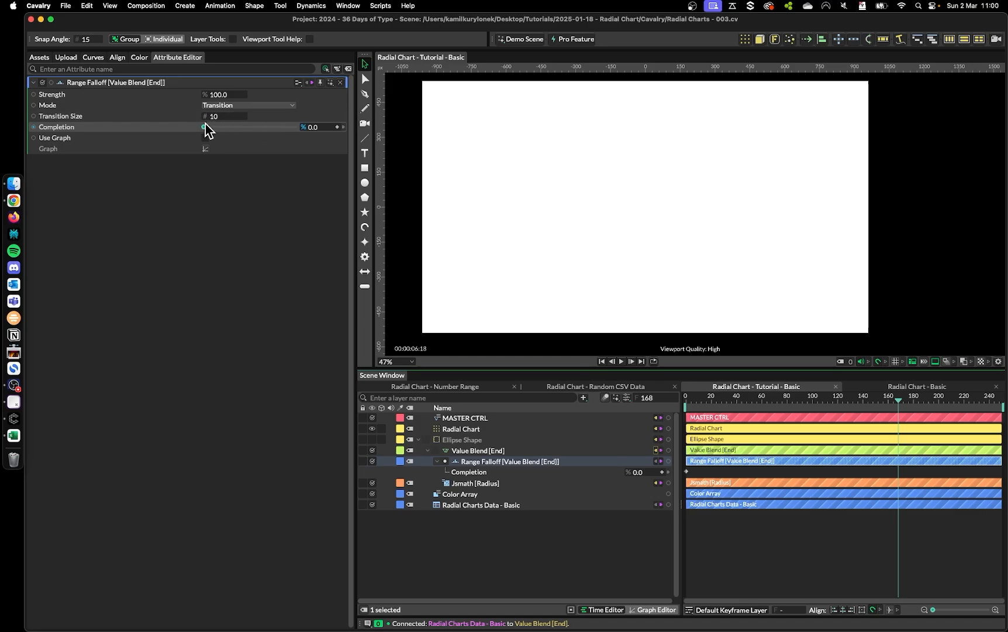
drag(206, 124, 295, 127)
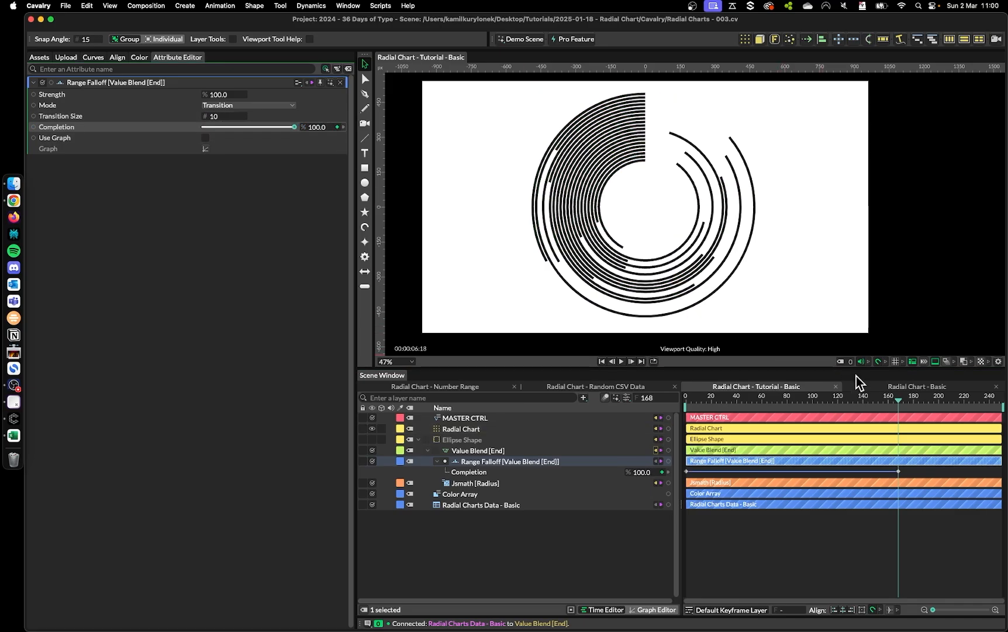
- Play and scrub the timeline to preview the rings growing one after another
drag(830, 401, 692, 403)
key(space)
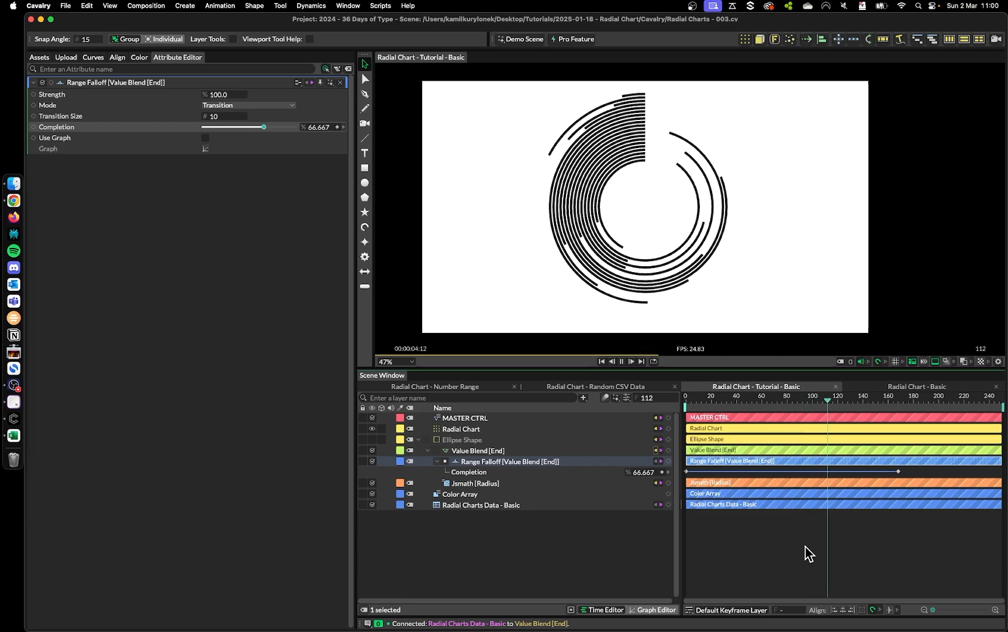
key(space)
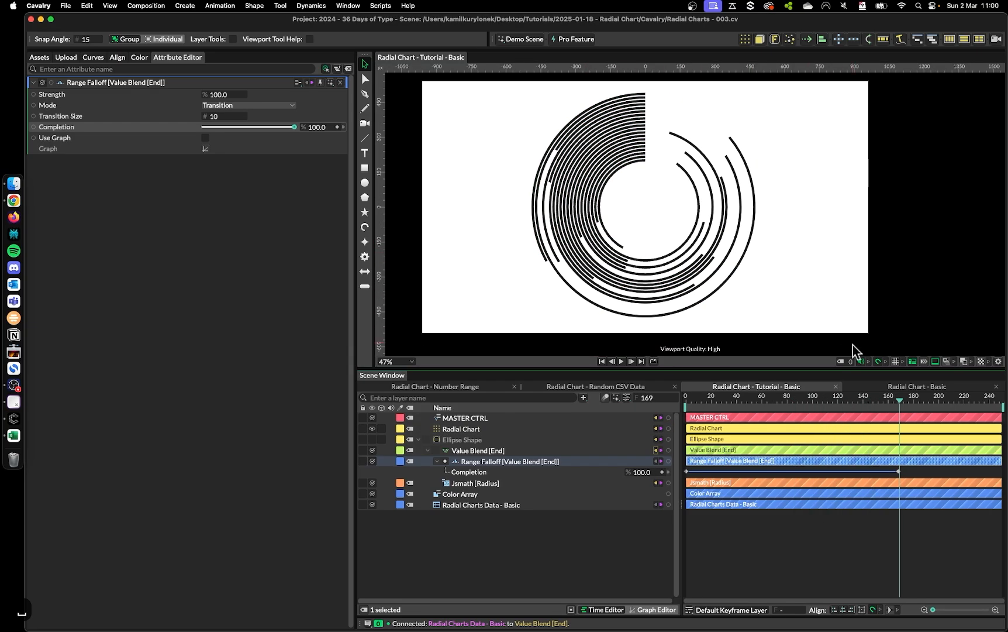
drag(898, 404, 792, 402)
- Disconnect the Radial Charts Data - Basic Row Count from Number Of Data Points in MASTER CTRL
key(super+z)
click(241, 199)
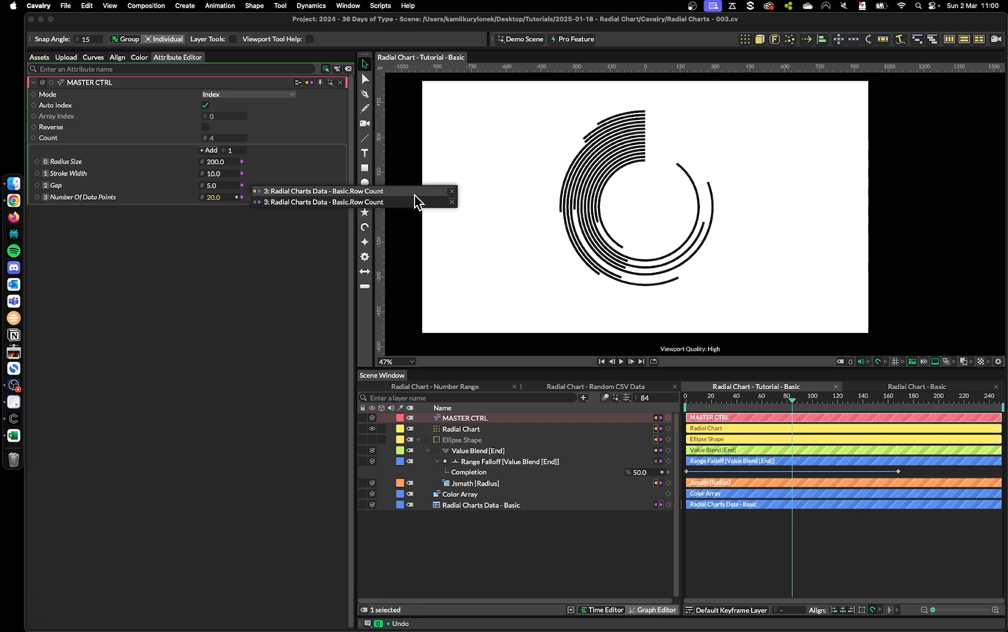
click(453, 192)
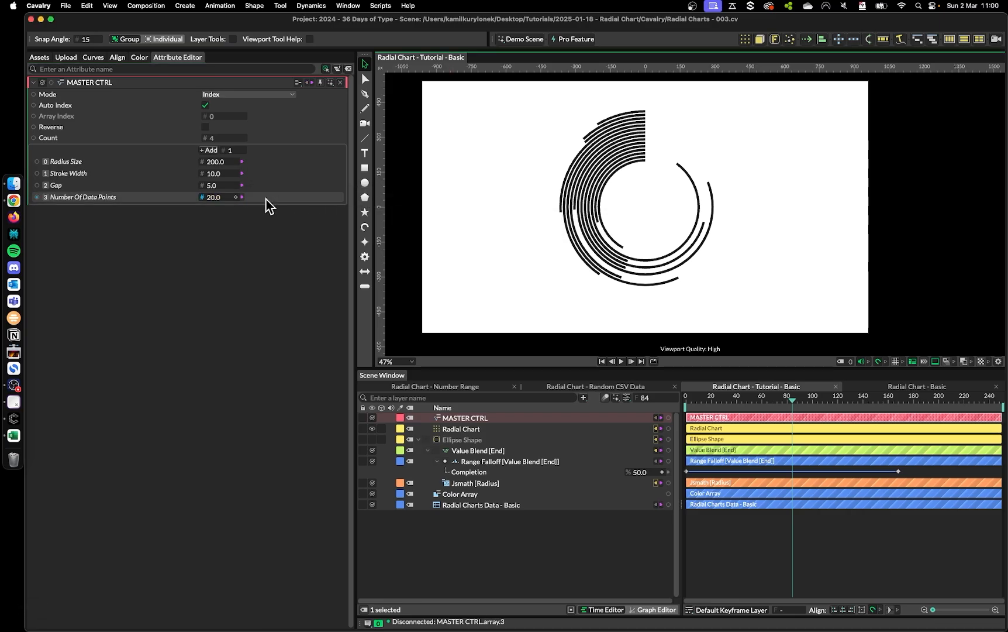
- Set MASTER CTRL's Number Of Data Points to 5, Radius Size to 242 and Stroke Width to 41
click(213, 197)
text(5)
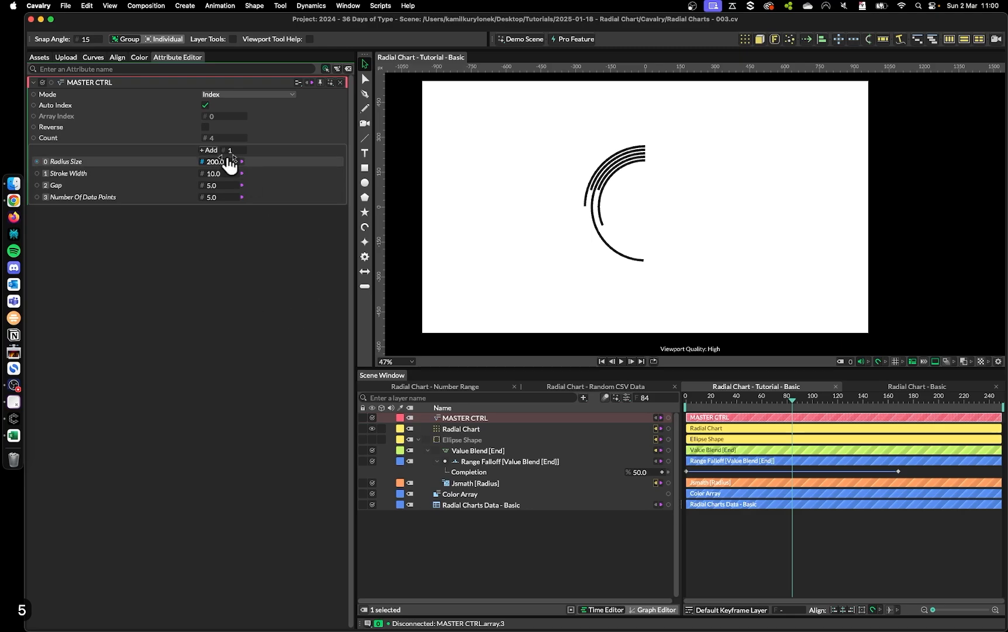
mouse_move(232, 162)
mouse_down()
mouse_move(308, 166)
mouse_move(155, 165)
mouse_up()
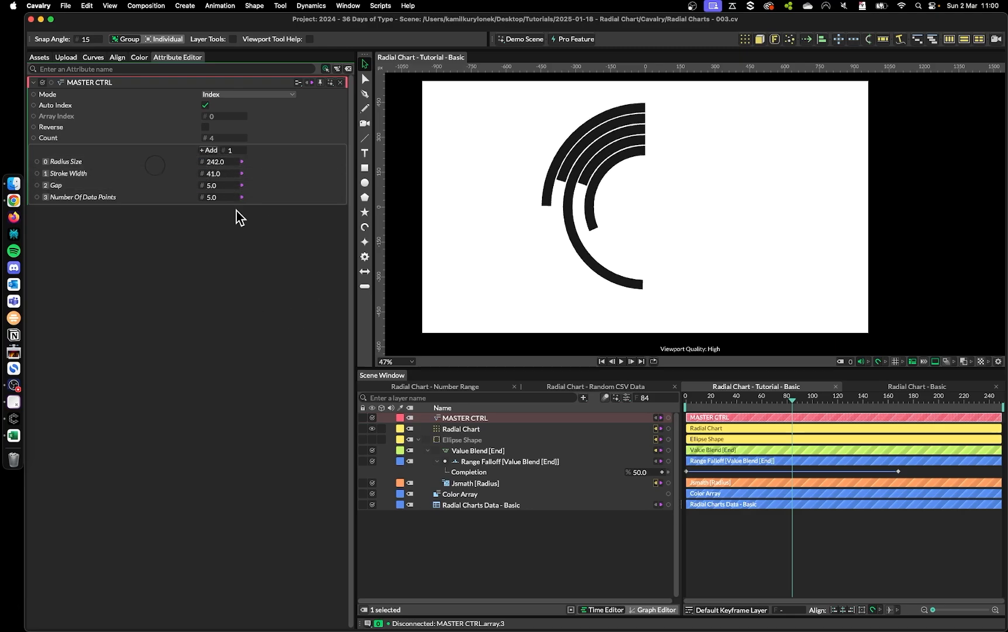
- Set the Ellipse Shape's stroke Cap Style to Round
key(space)
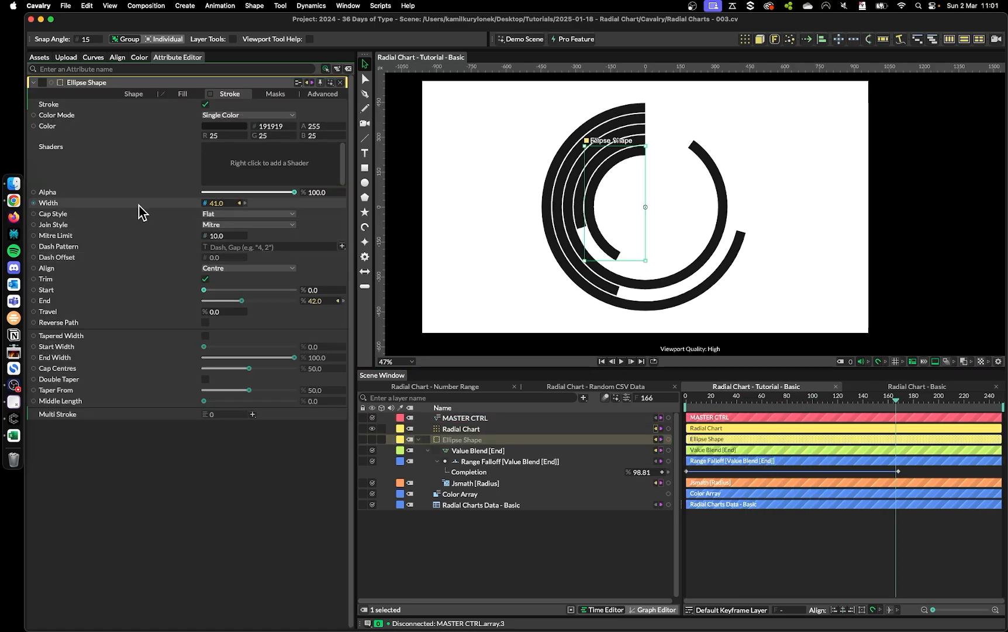
click(247, 214)
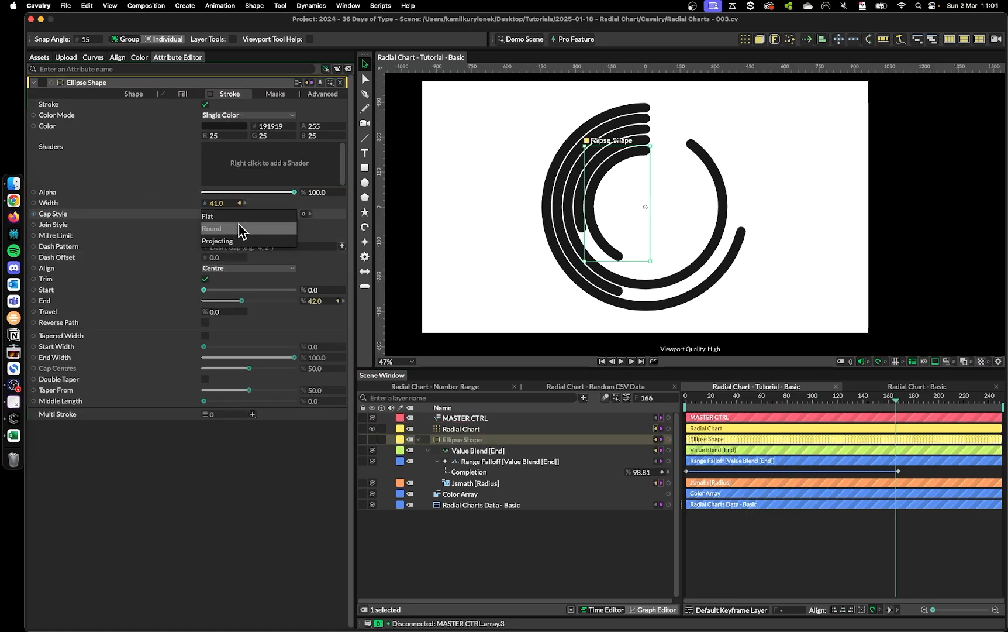
click(236, 228)
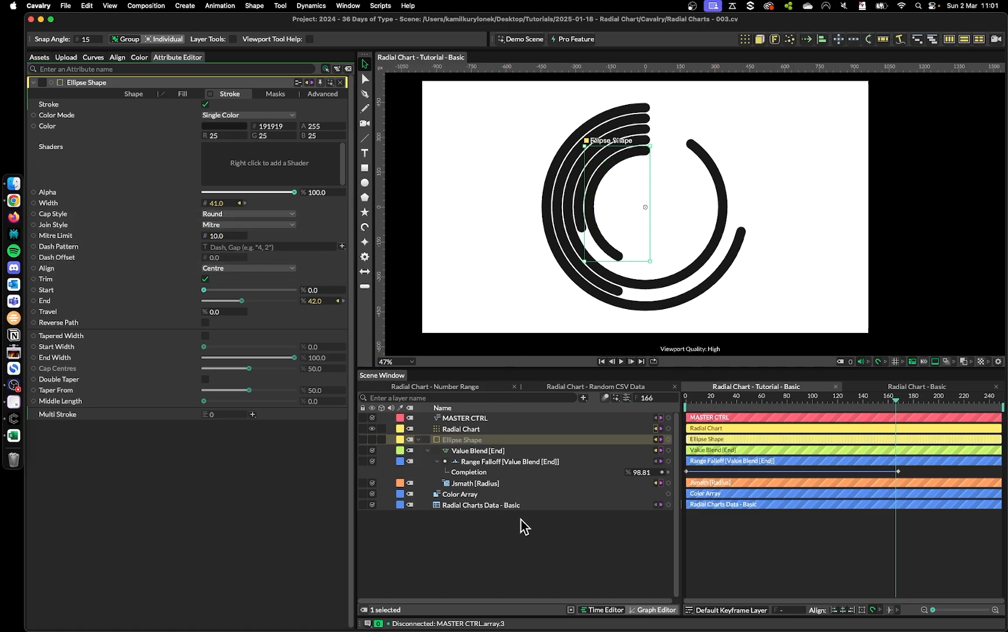
- Add an Index To Color utility, connect it to the Ellipse Shape's stroke color and nest it under that shape
key(super+.)
text(inde)
key(Down)
key(Return)
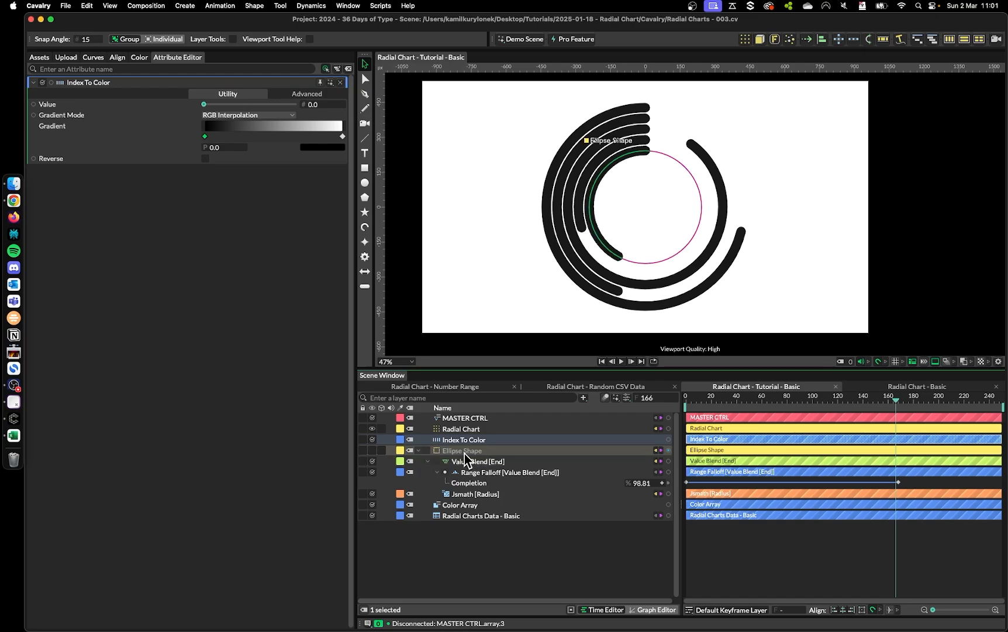
click(468, 455)
mouse_move(669, 439)
mouse_down()
mouse_move(383, 214)
mouse_move(234, 128)
mouse_up()
drag(477, 439, 473, 455)
click(473, 455)
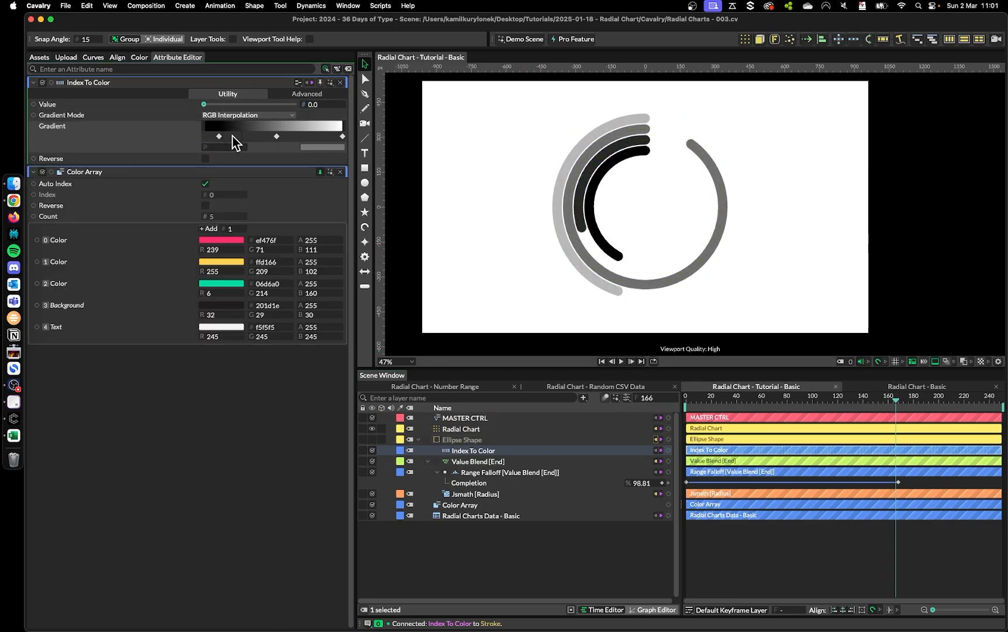
- Connect the Color Array's pink, green and yellow colors to the first, last and middle stops of the Index To Color gradient
click(219, 137)
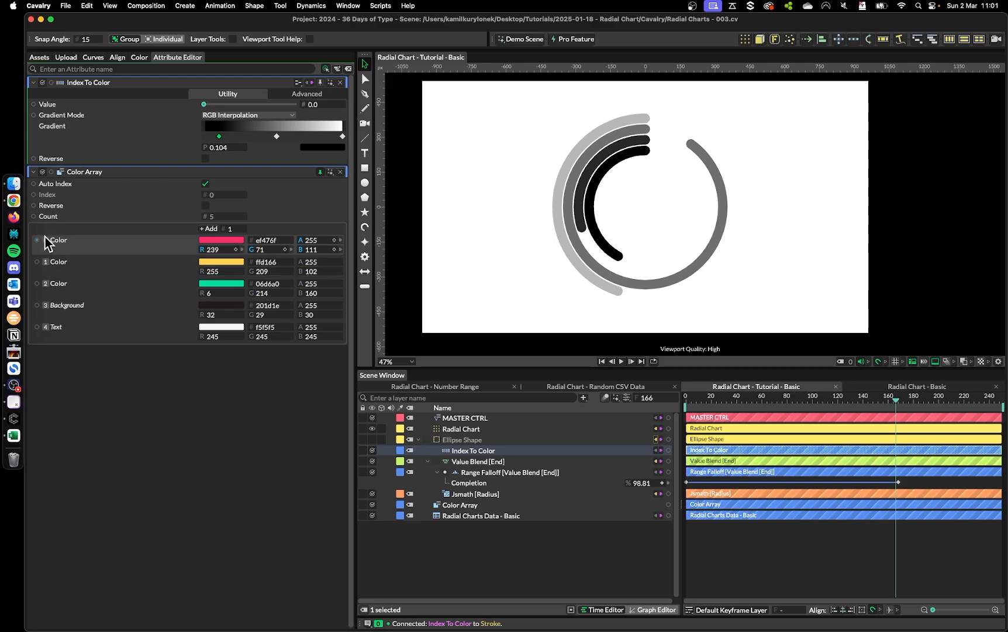
drag(36, 240, 320, 150)
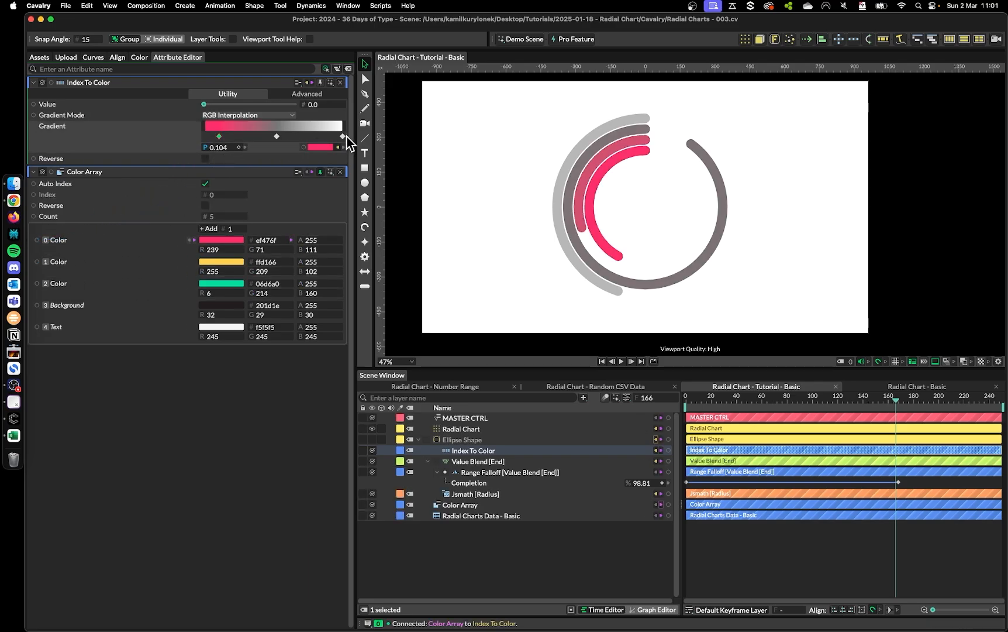
click(331, 136)
drag(38, 284, 320, 147)
click(277, 135)
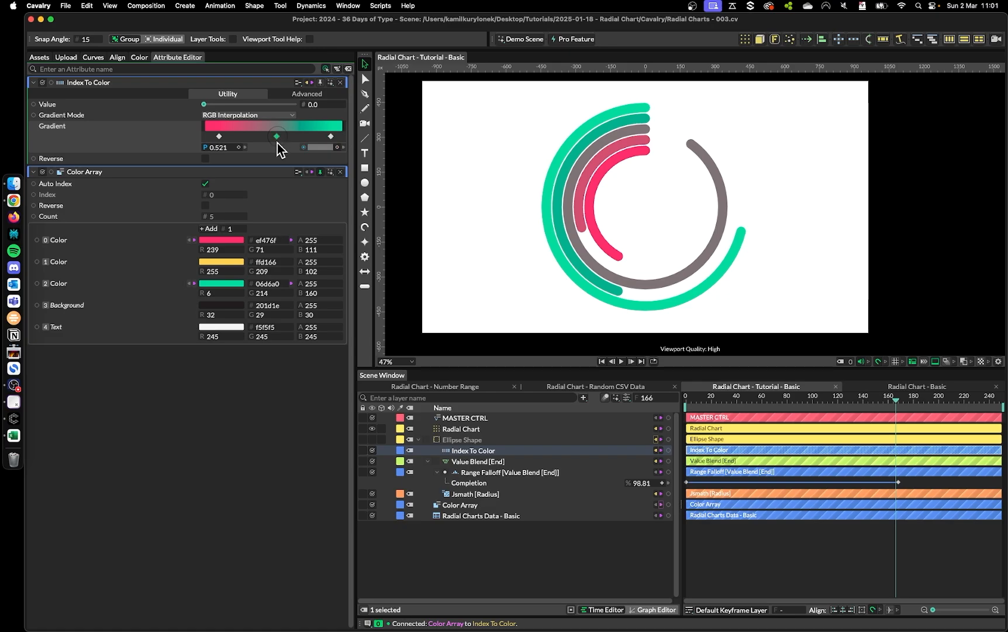
drag(37, 262, 320, 148)
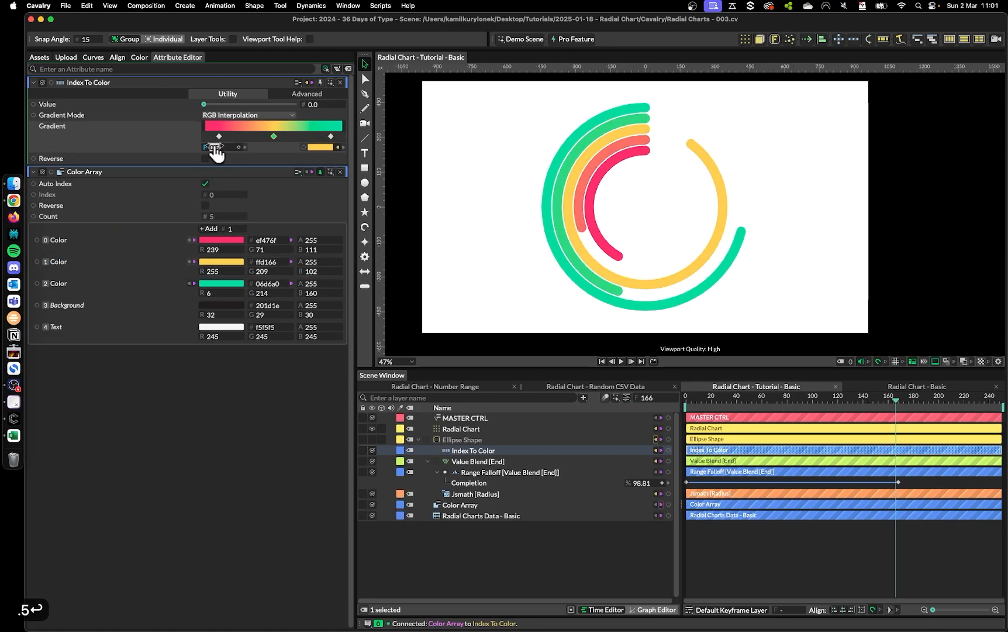
- Set the gradient's first stop position to 0.1 and adjust the last stop's position
click(221, 148)
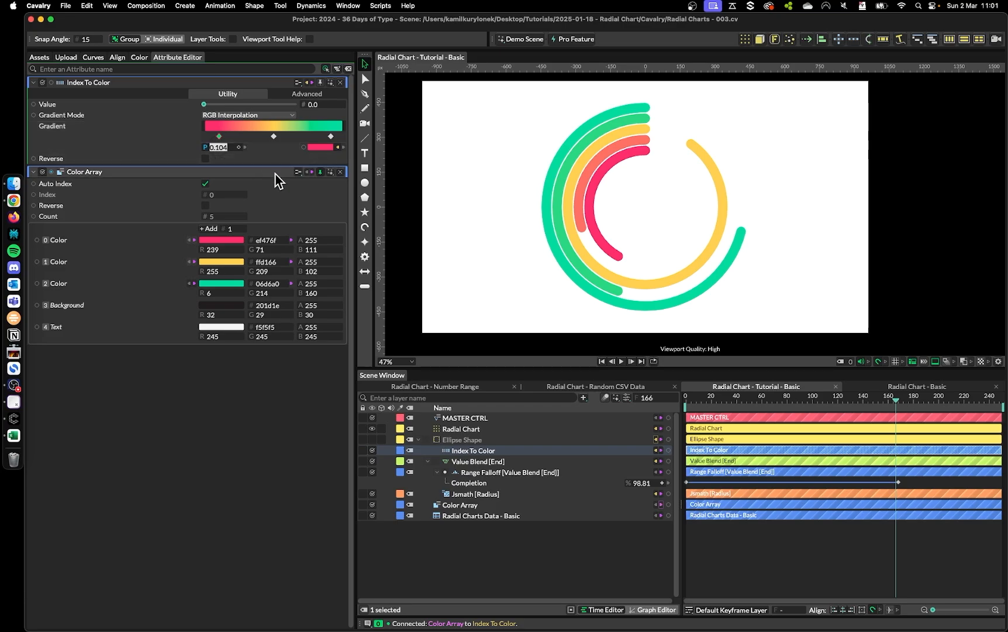
text(.1)
key(Return)
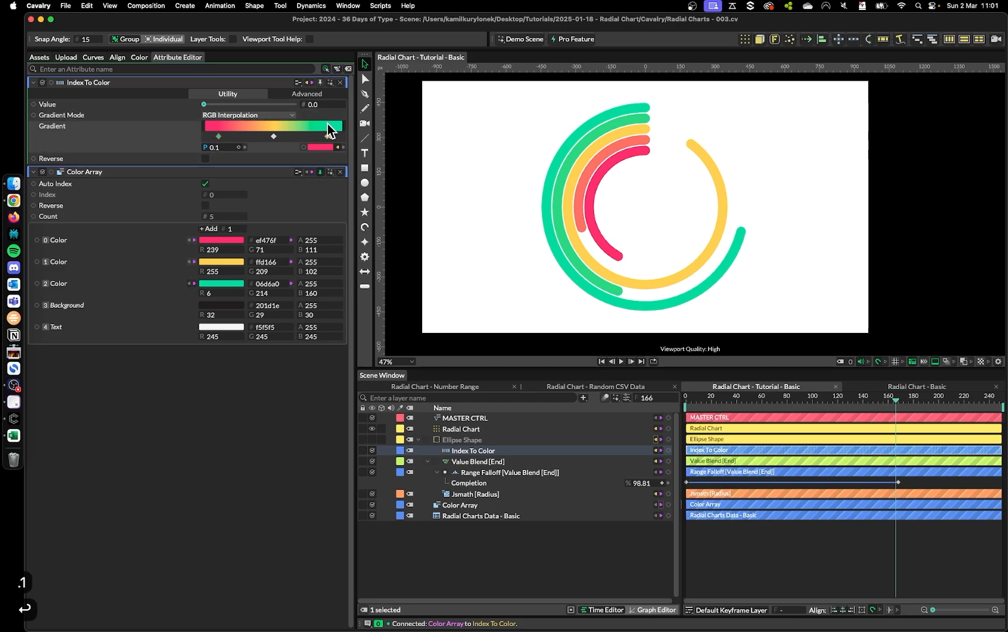
click(330, 135)
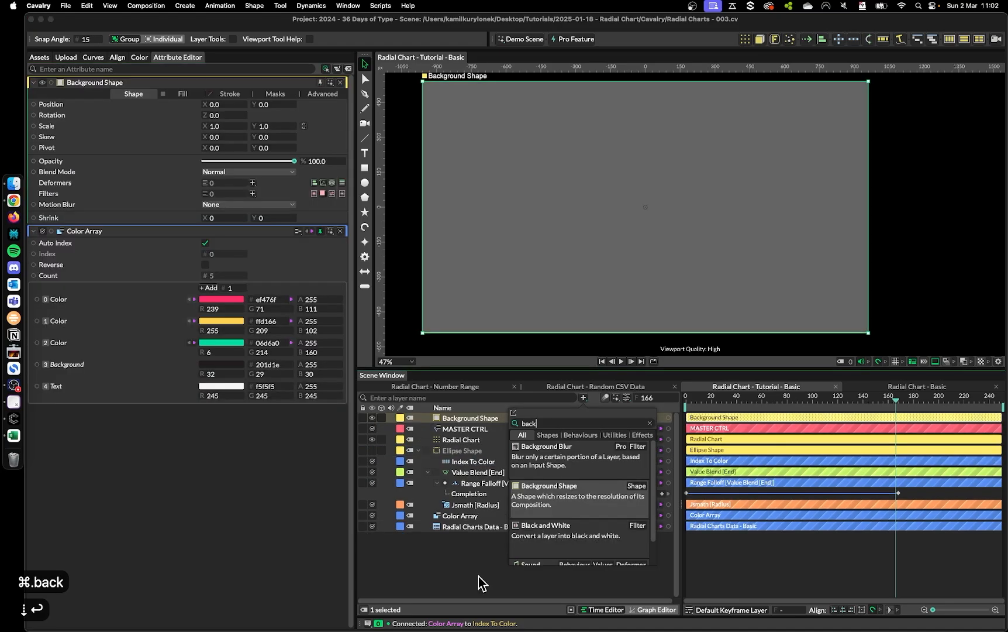
- Move the Background Shape to the bottom of the layer stack and connect the Color Array's Background color to its fill
click(455, 579)
drag(469, 419, 470, 560)
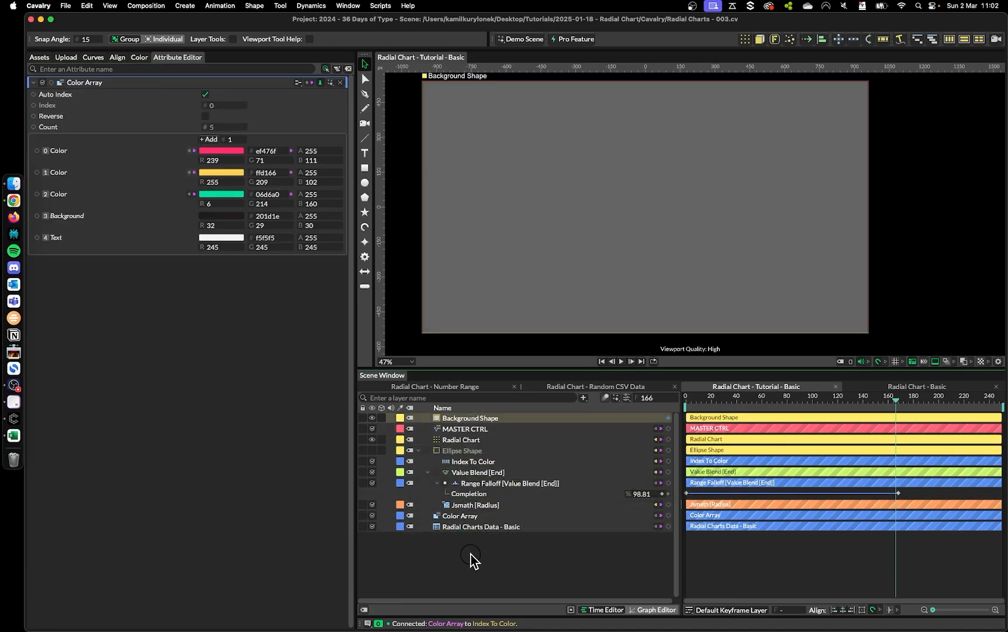
drag(38, 217, 485, 203)
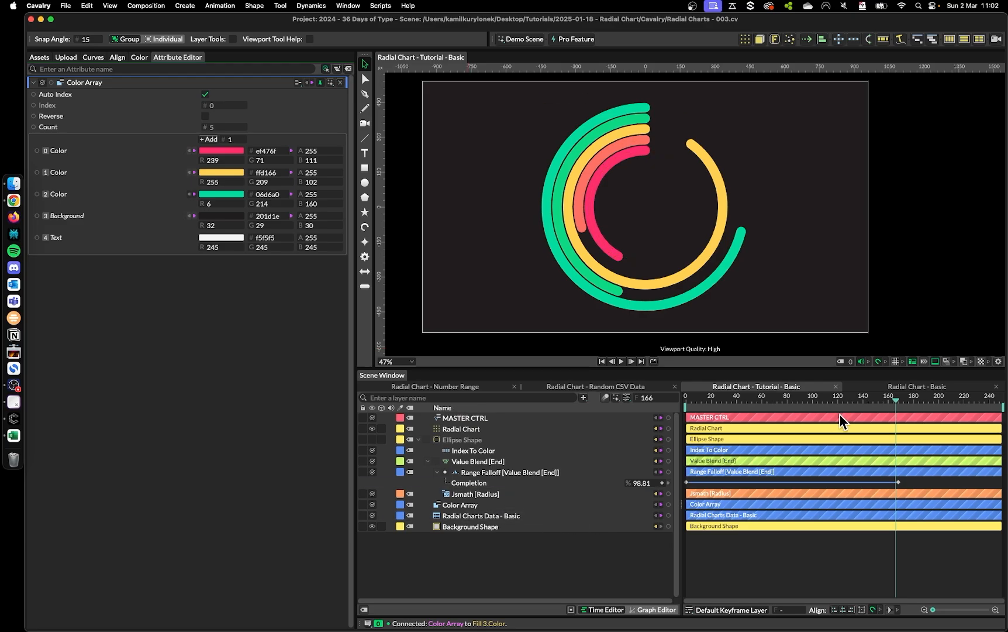
- Set MASTER CTRL's Number Of Data Points to 10, Stroke Width to 20 and Radius Size to 200
drag(879, 399, 855, 401)
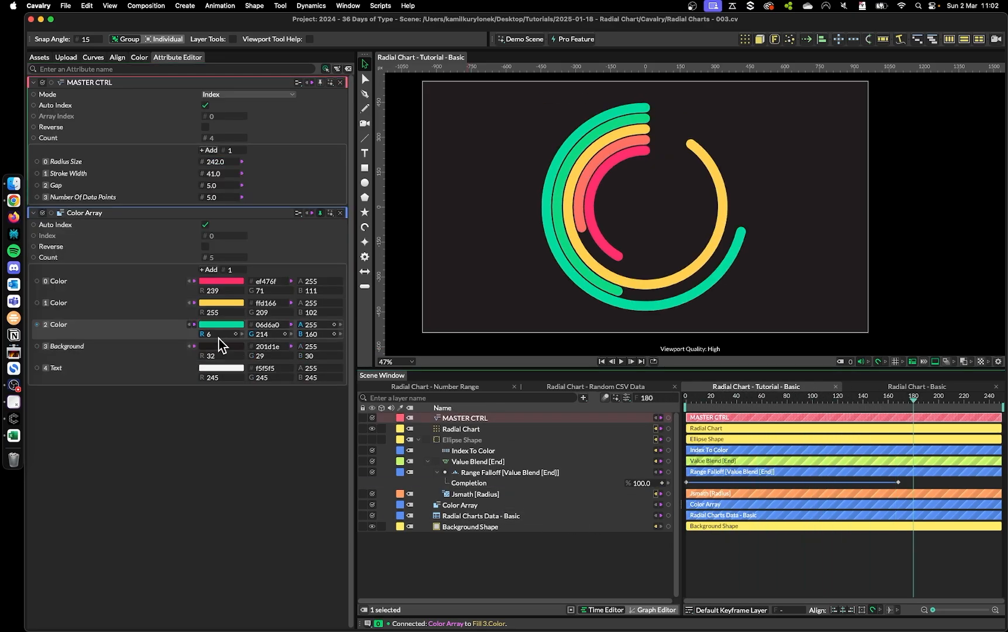
double_click(214, 197)
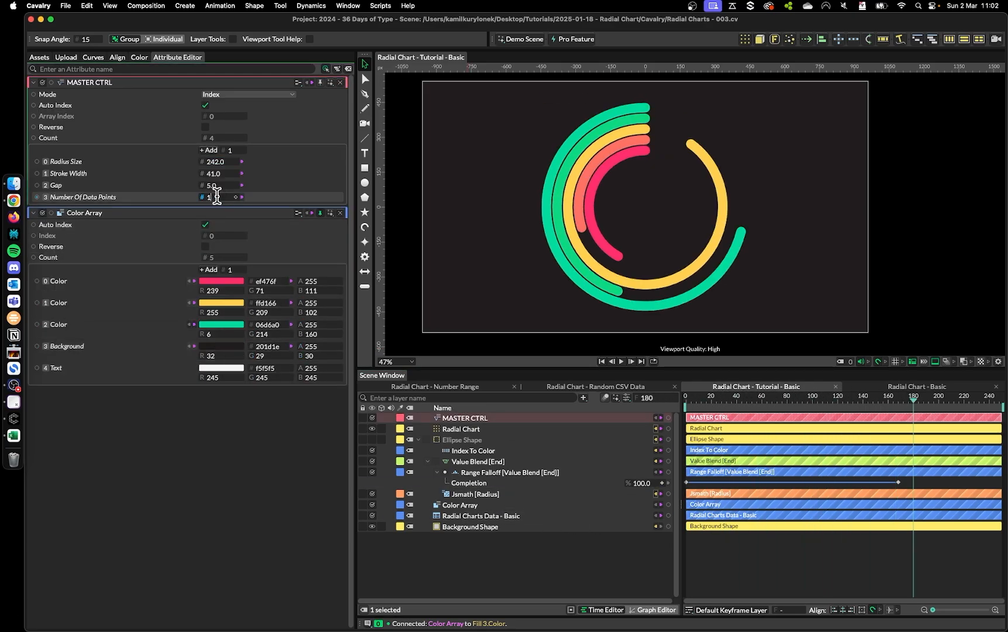
text(10)
key(Return)
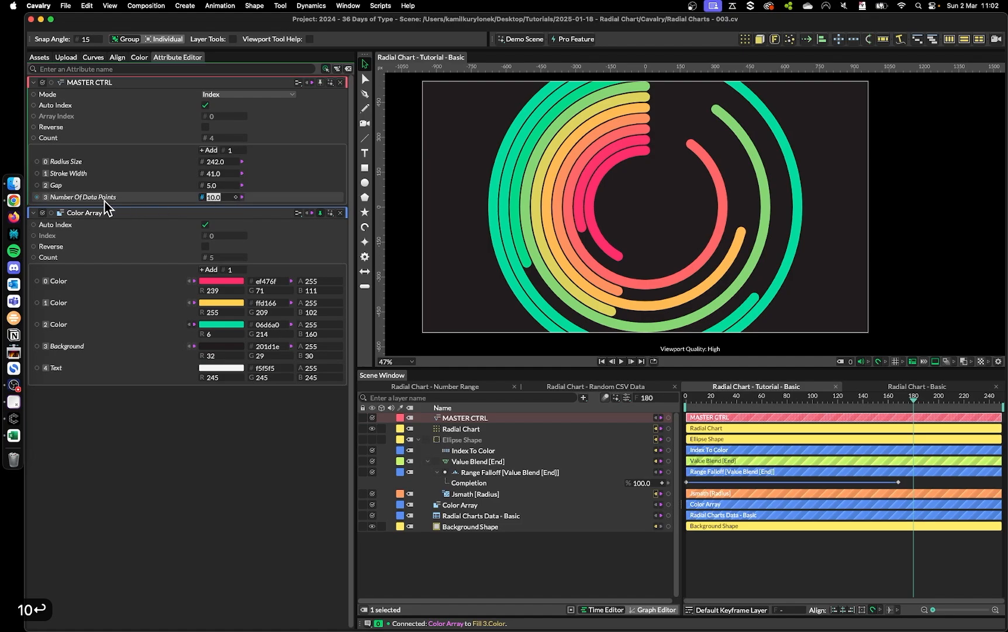
drag(219, 174, 219, 174)
text(2)
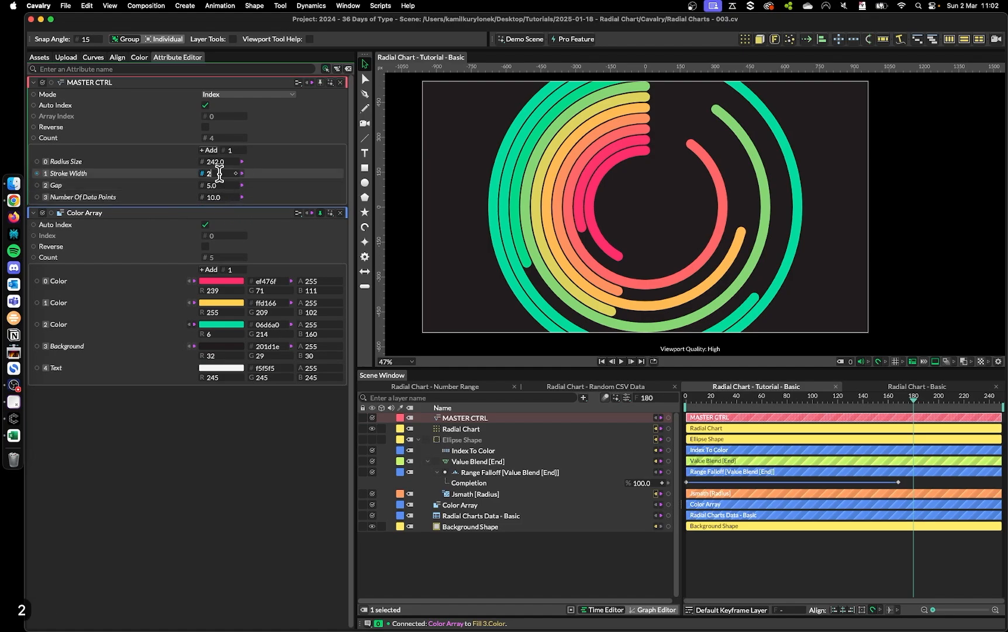
text(0)
key(Return)
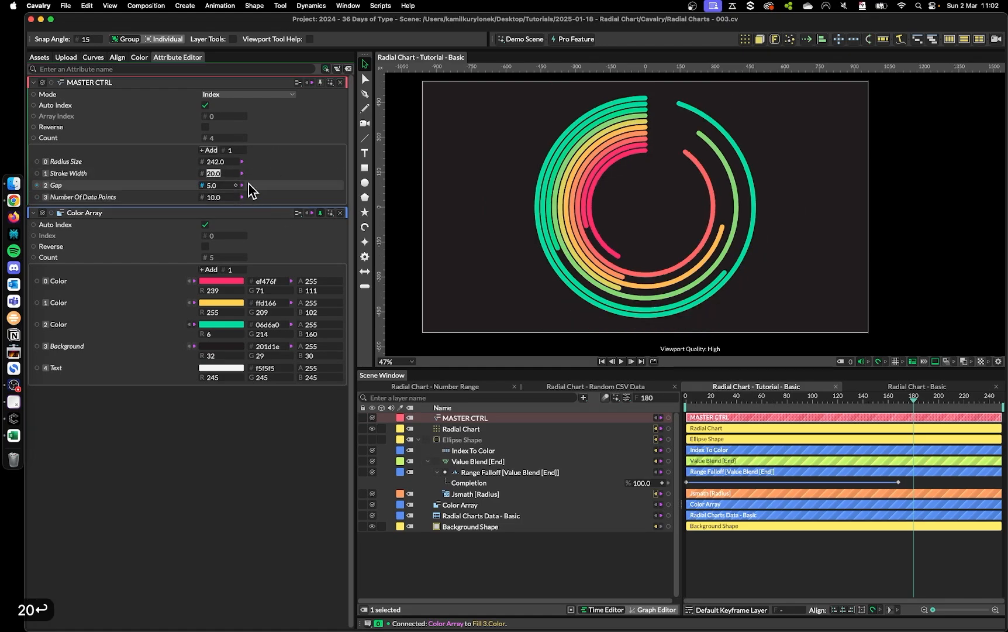
click(219, 160)
text(200)
key(Return)
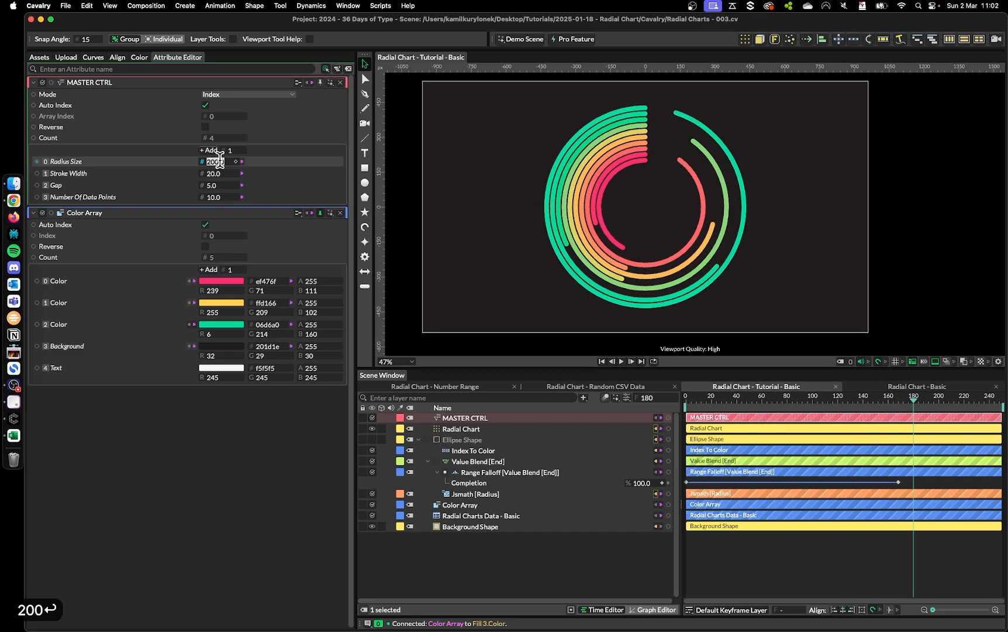
- Select the Index To Color utility and adjust the stops along its gradient
mouse_move(899, 398)
mouse_down()
mouse_move(686, 409)
mouse_move(903, 411)
mouse_up()
click(903, 450)
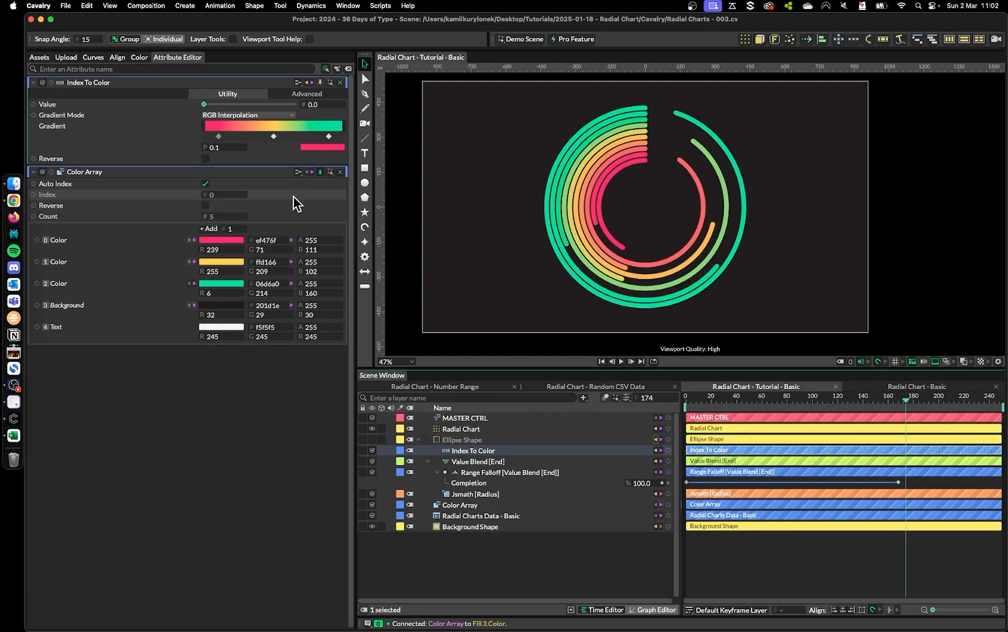
click(220, 137)
drag(243, 135, 301, 139)
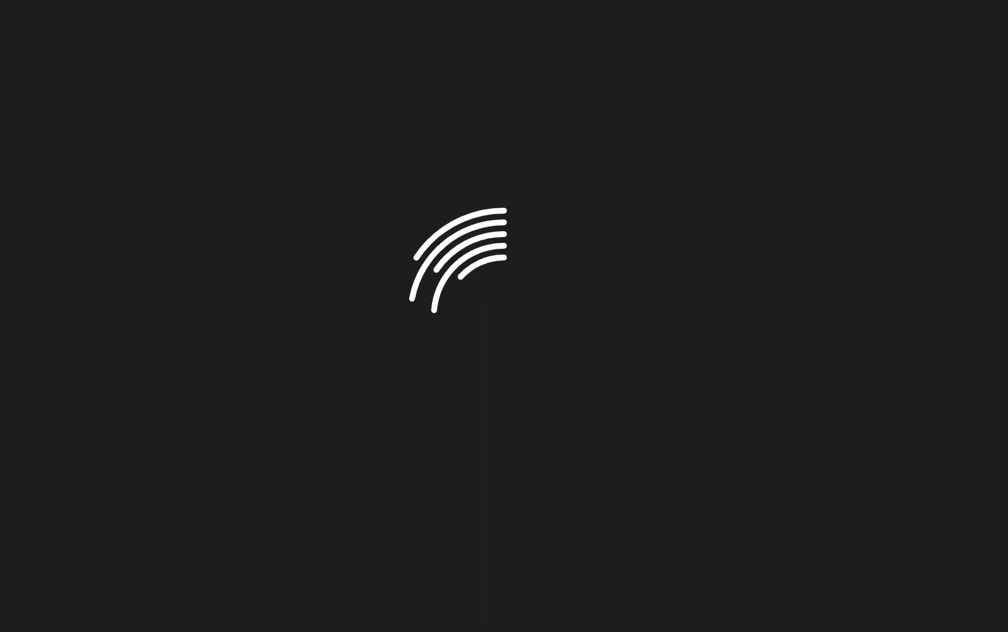